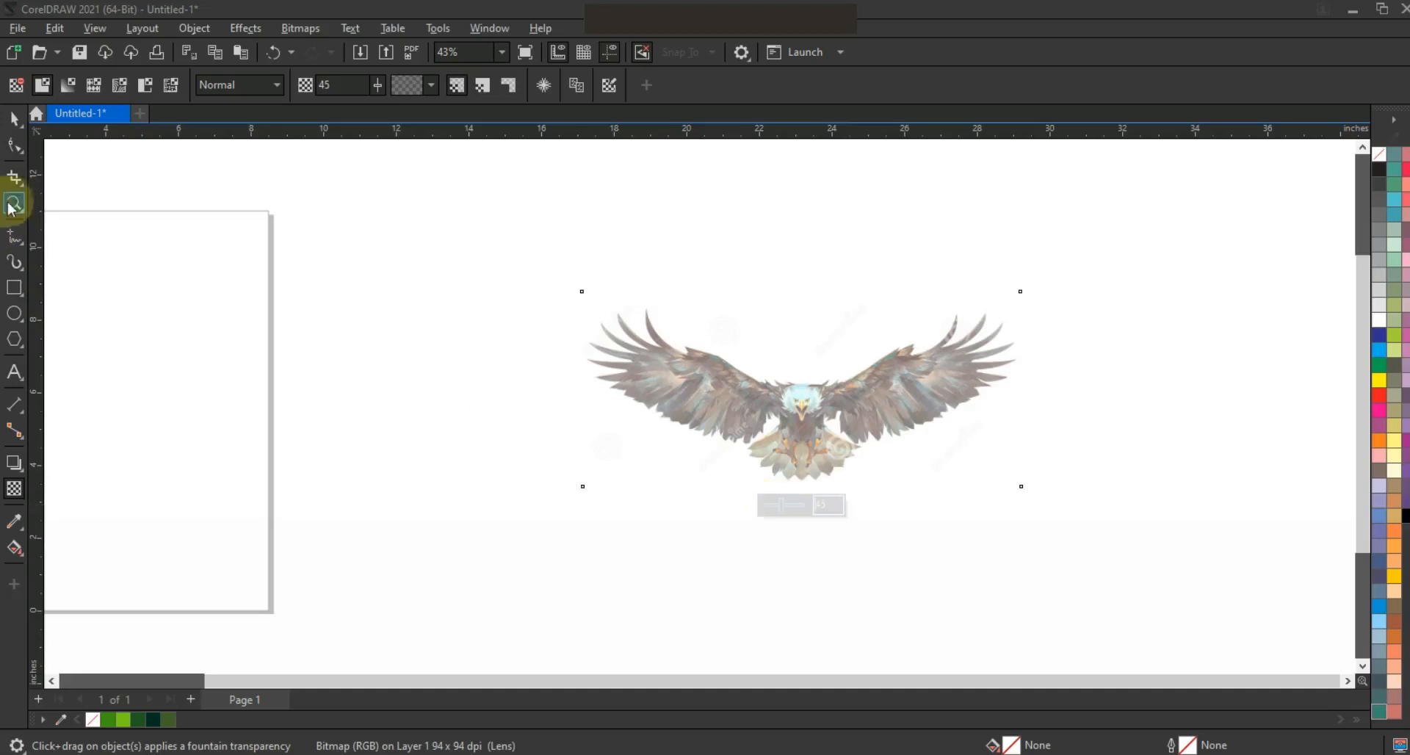
Step: Draw a vertical centre line about 2.57 inches long from below the eagle's tail to its head, with a 3 pt outline
left_click_drag(571, 300, 1036, 505)
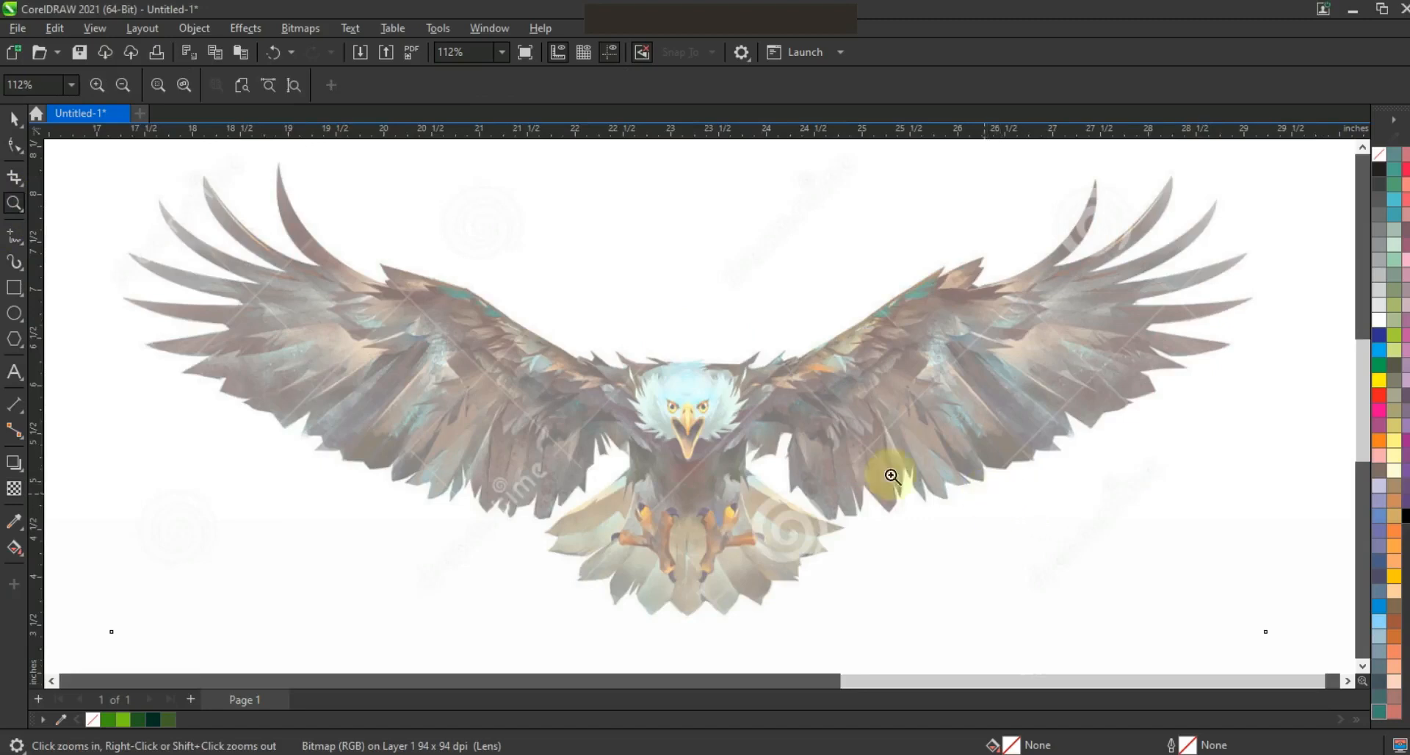
key("F5")
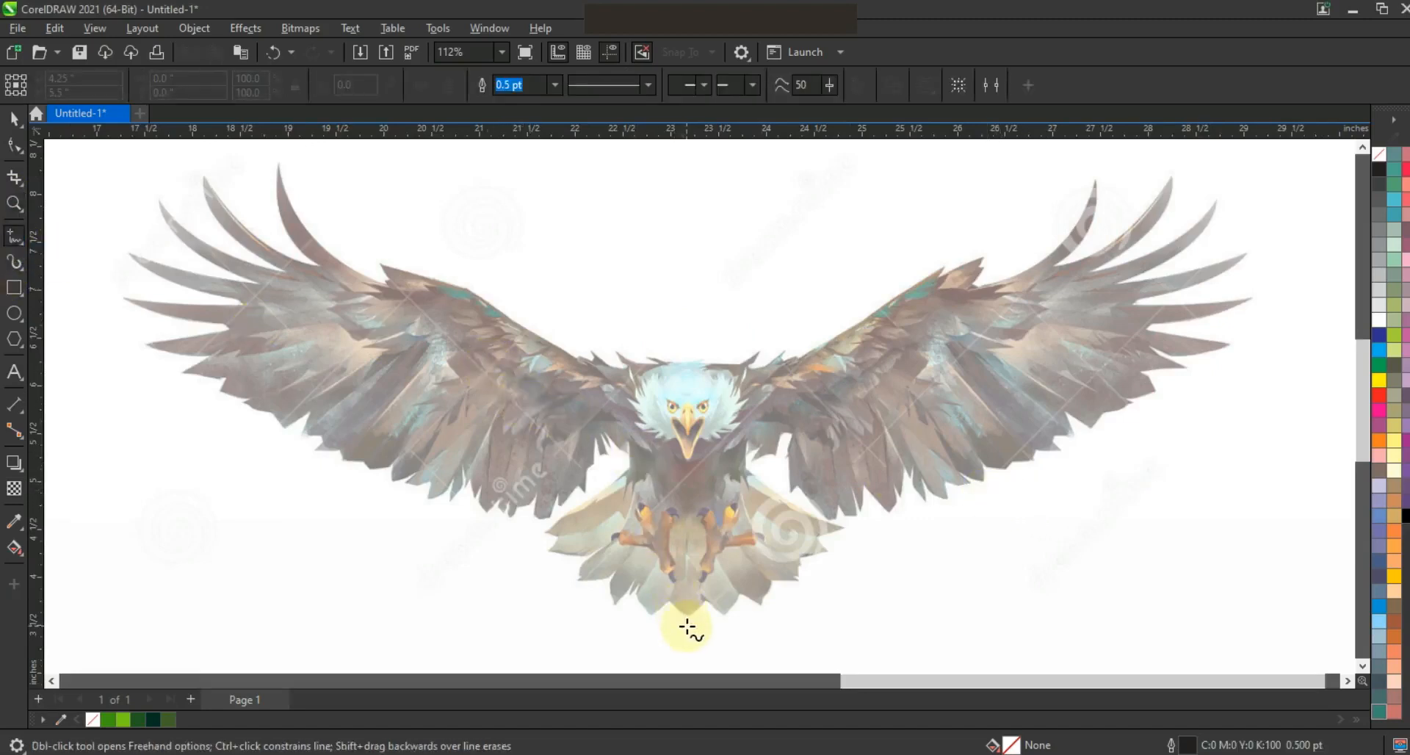
left_click(686, 628)
left_click(687, 416, "ctrl")
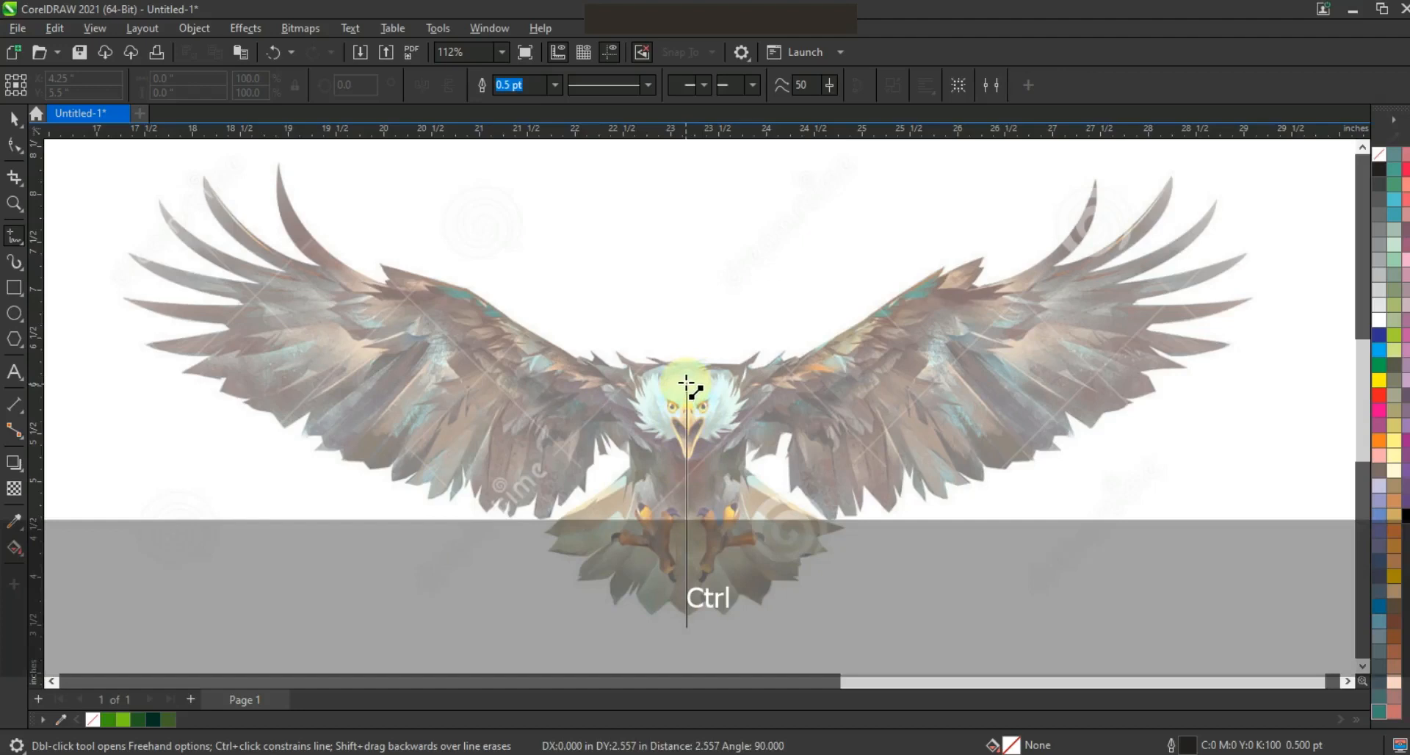
left_click(687, 382)
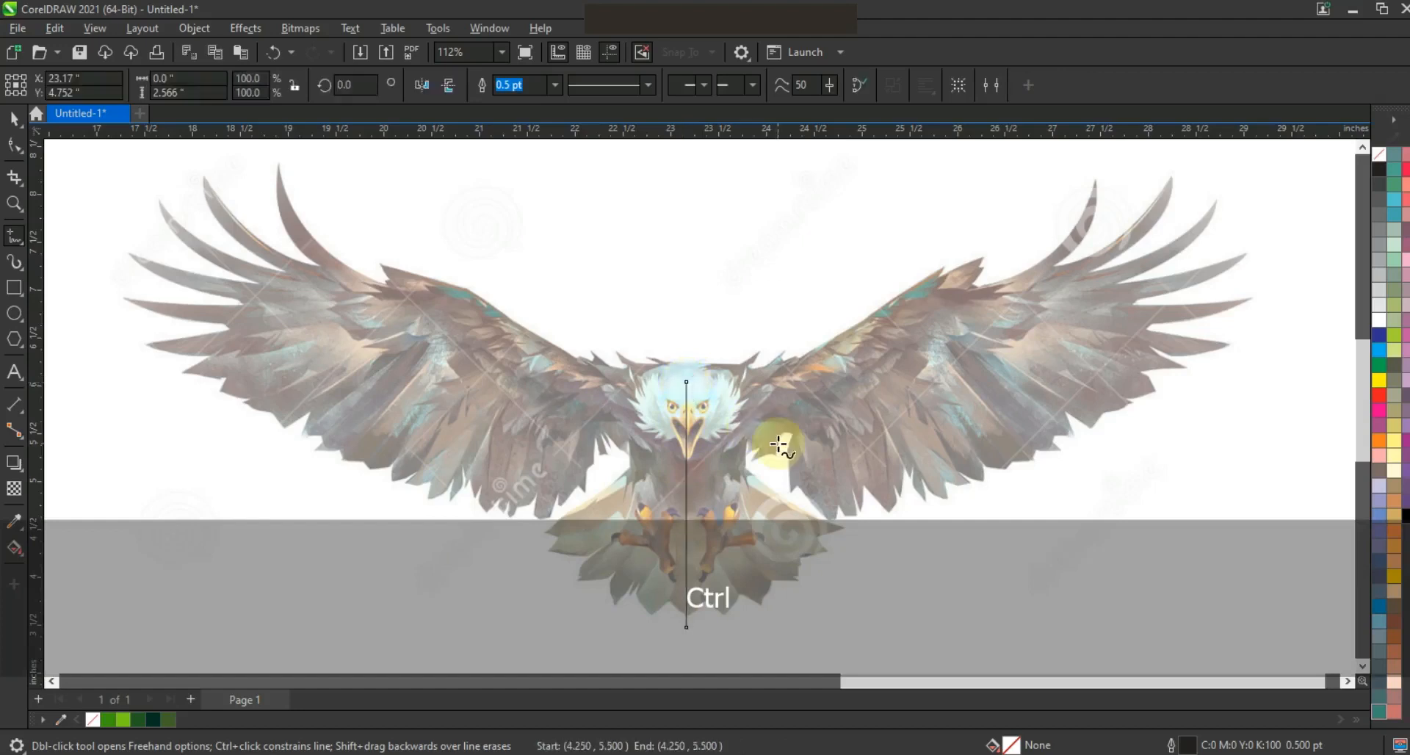
left_click(555, 84)
left_click(526, 195)
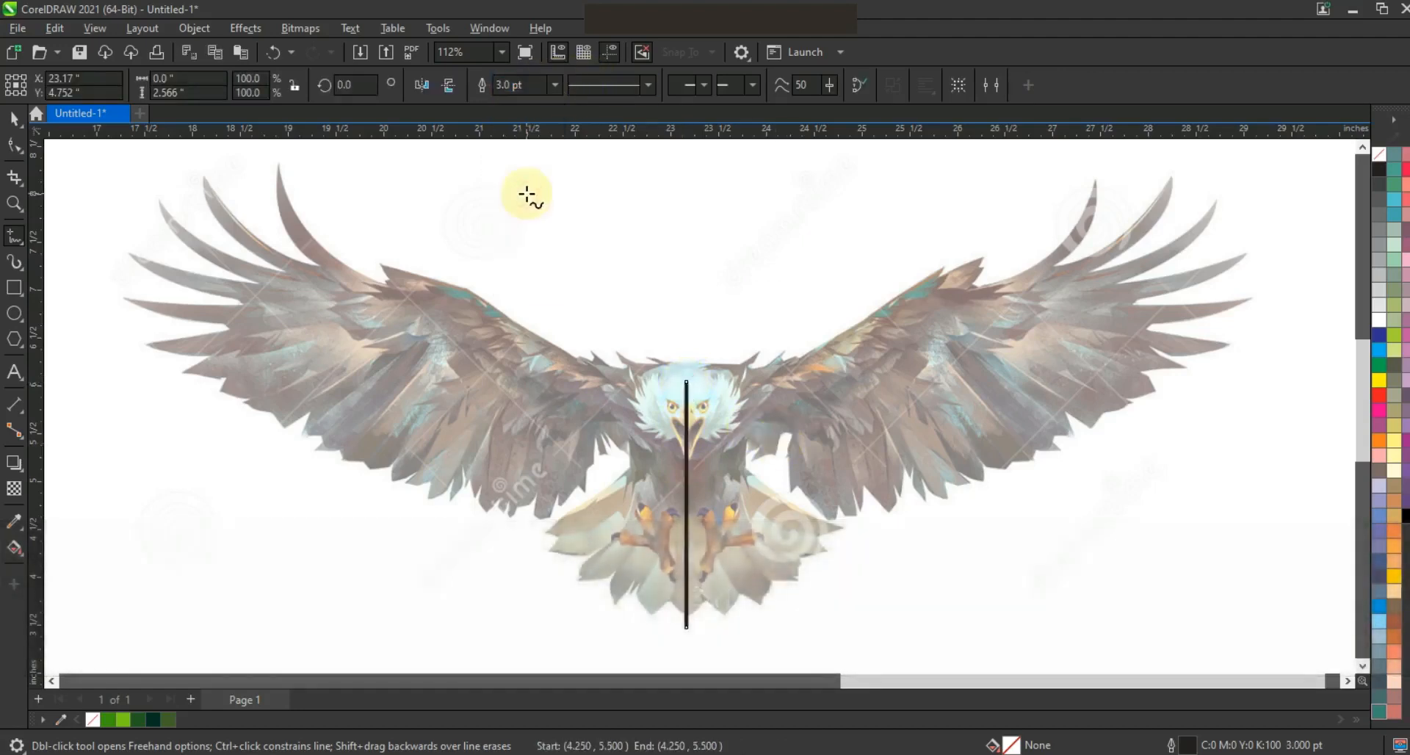
Step: Extend the line with straight segments from its upper end along the left wing's top edge to the wing tip
key("space")
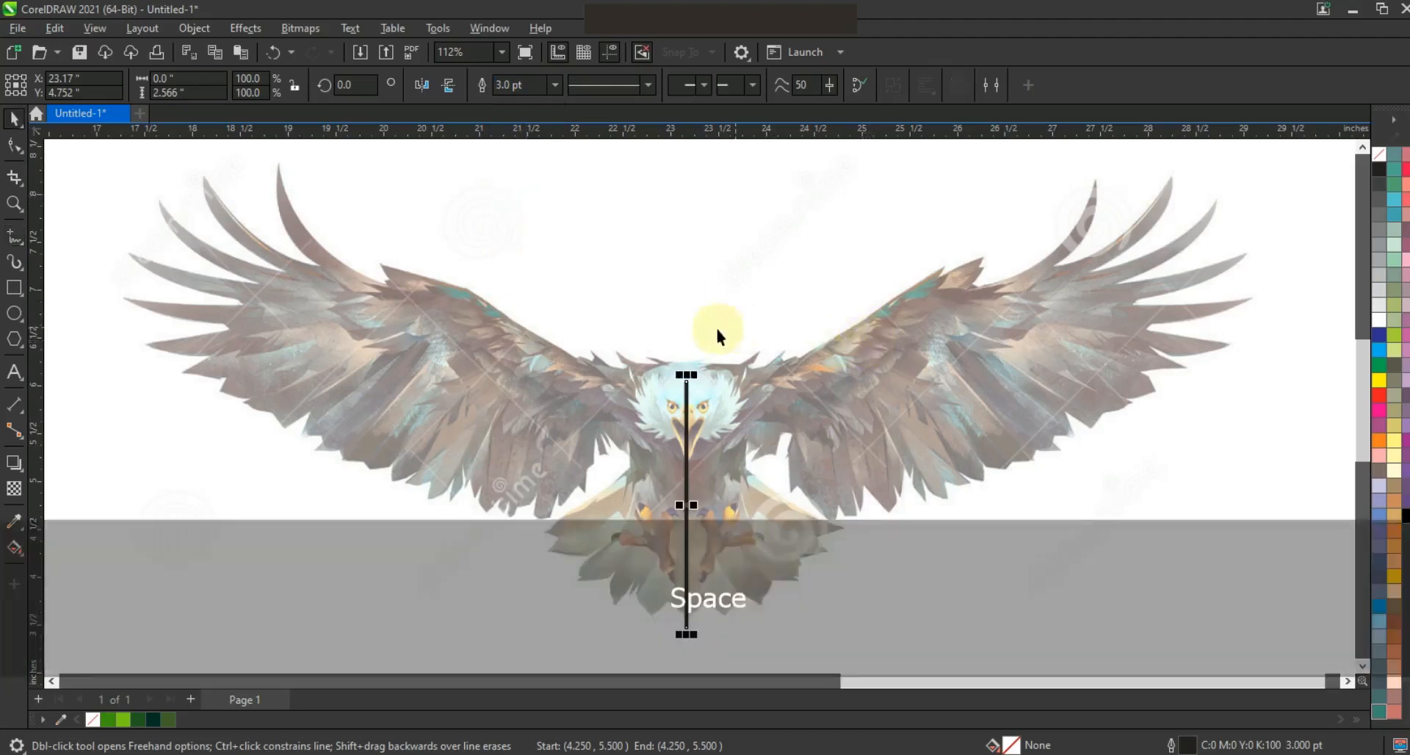
key("space")
key("space")
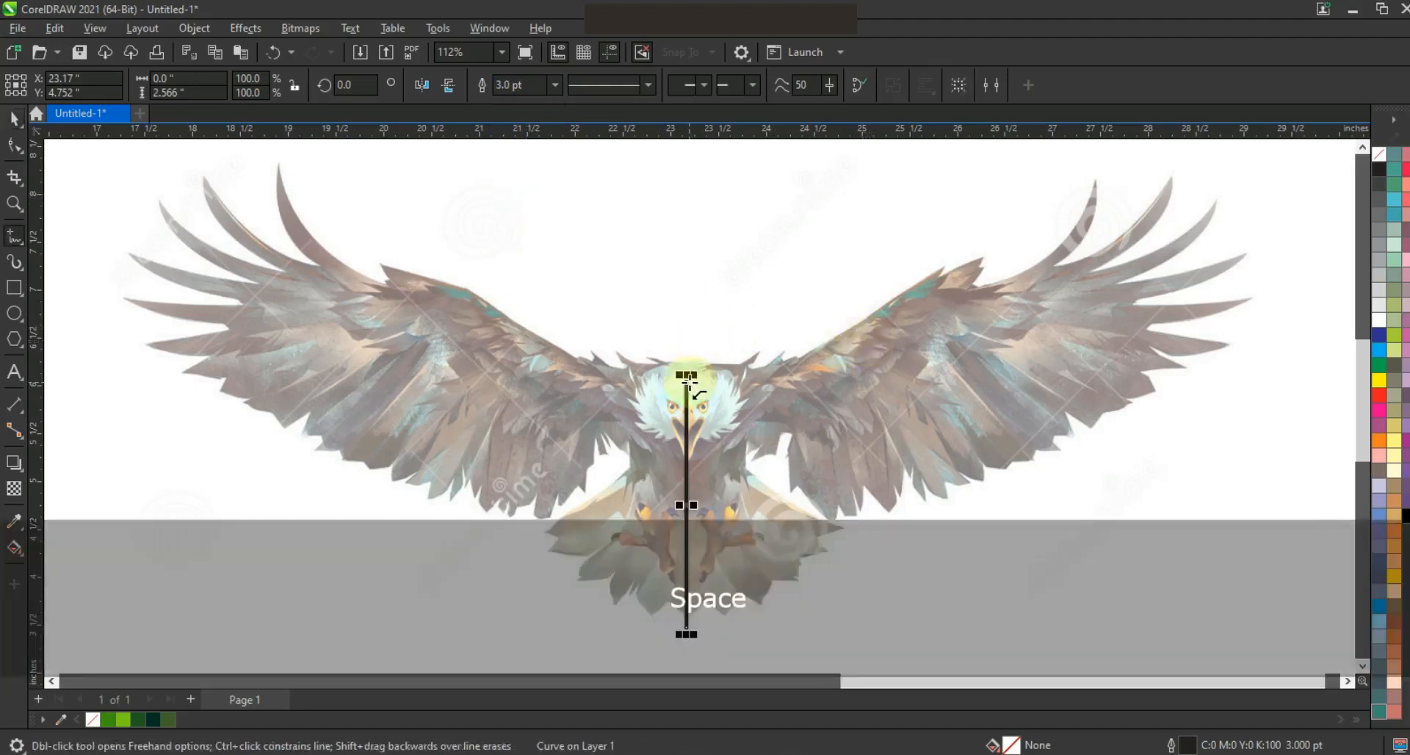
left_click(686, 379)
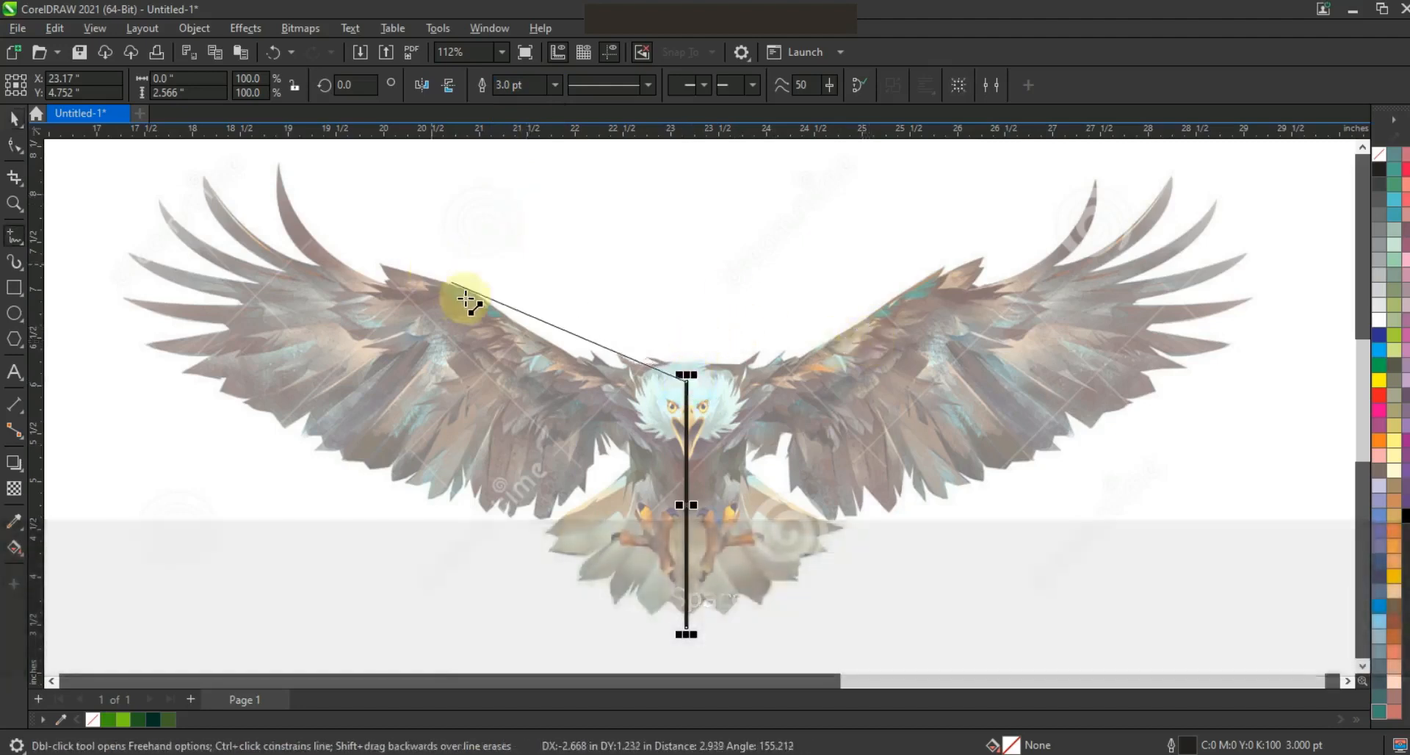
left_click(352, 273)
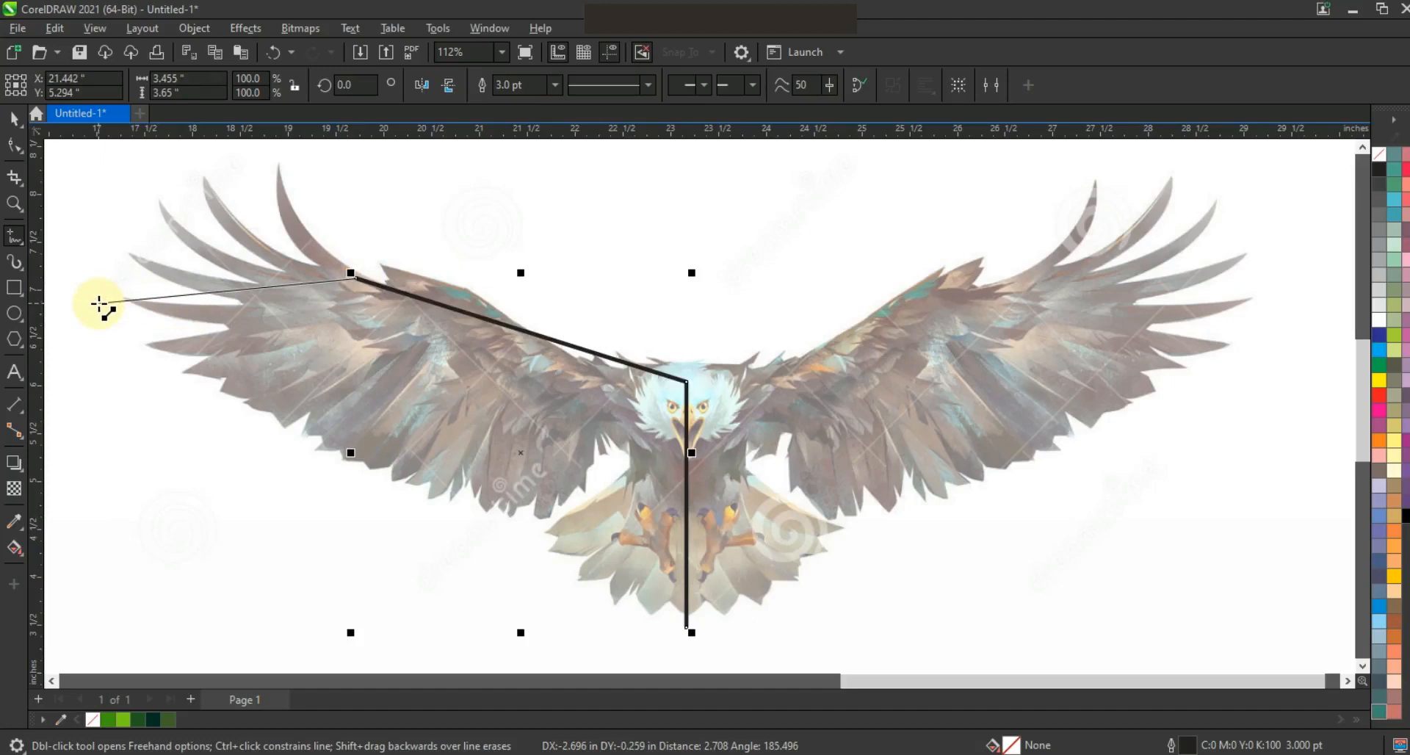
left_click(96, 303)
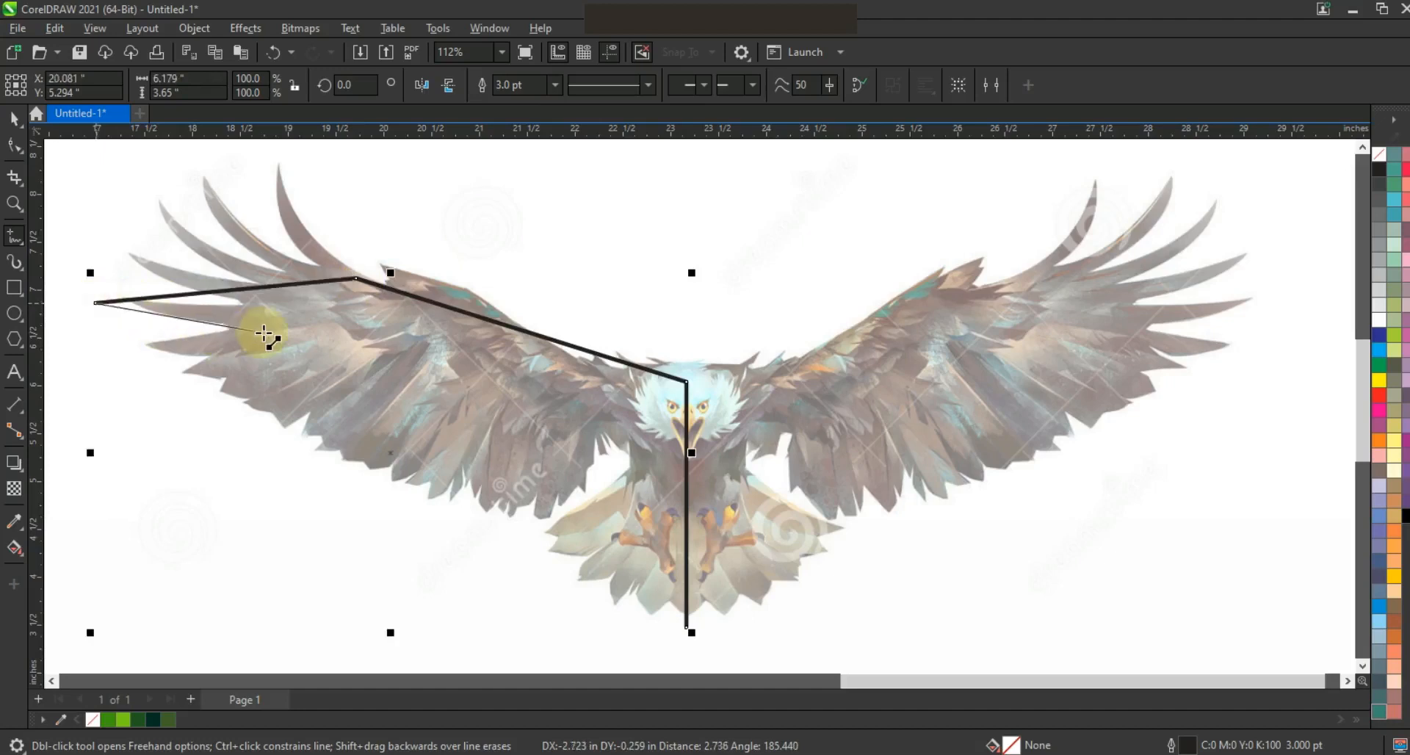
Step: Continue the outline with zigzag feather points at the left wing tip and straight segments along the wing's lower edge to the body
left_click(289, 321)
left_click(154, 342)
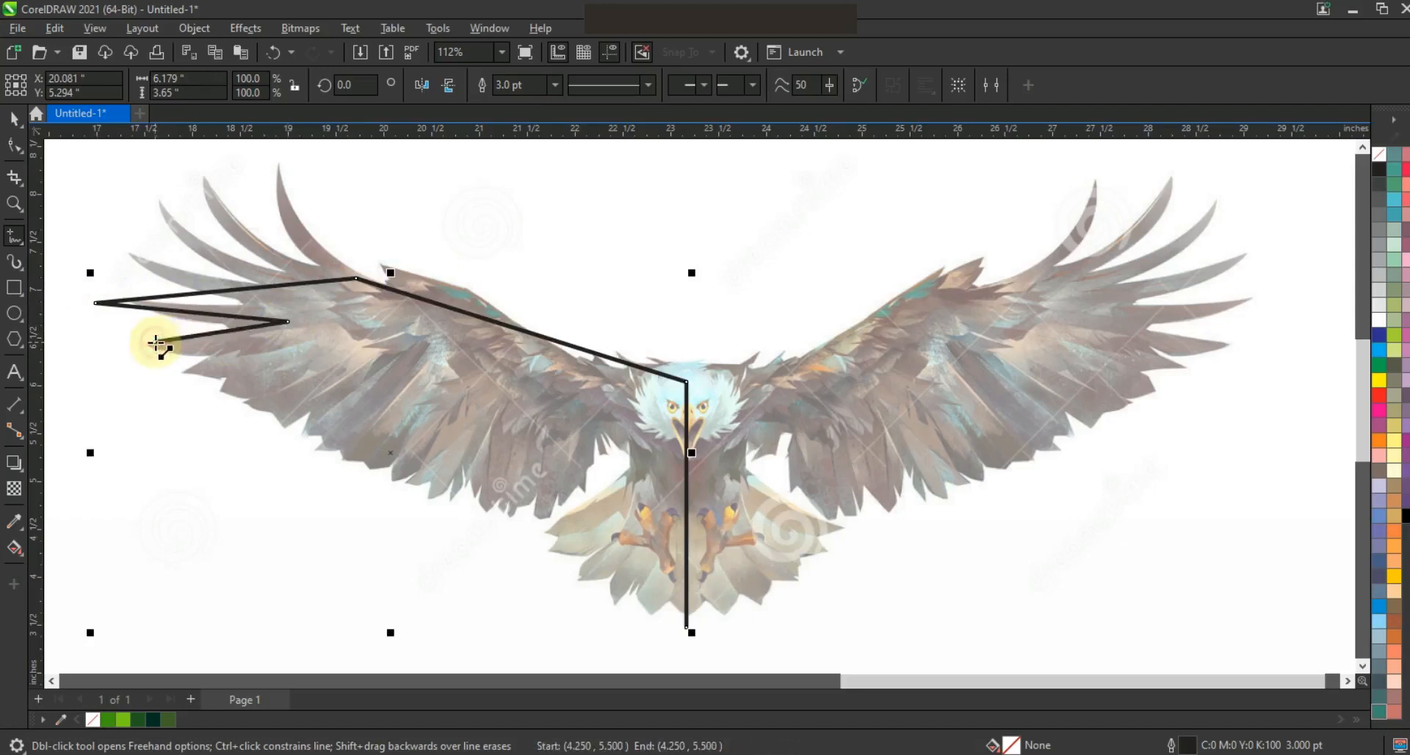
left_click(305, 347)
left_click(200, 371)
left_click(390, 453)
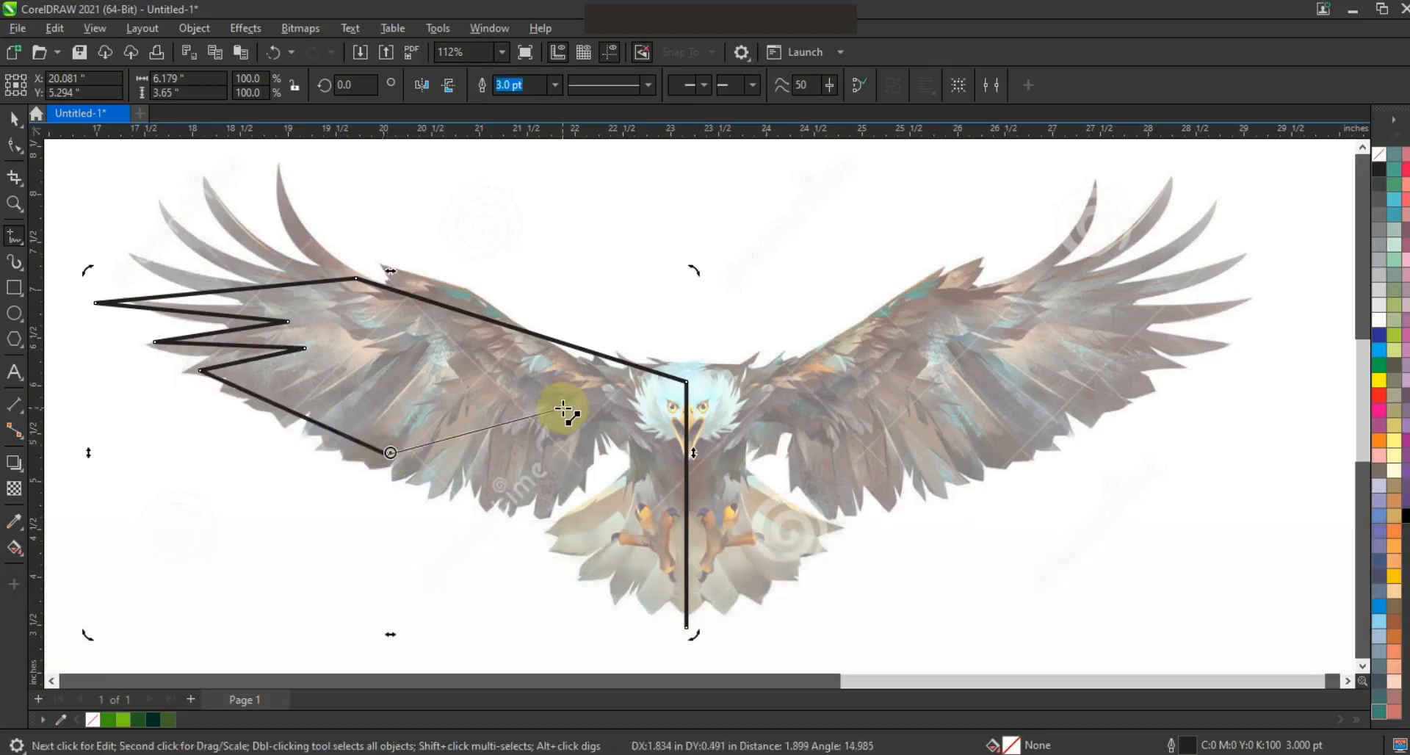
left_click(611, 432)
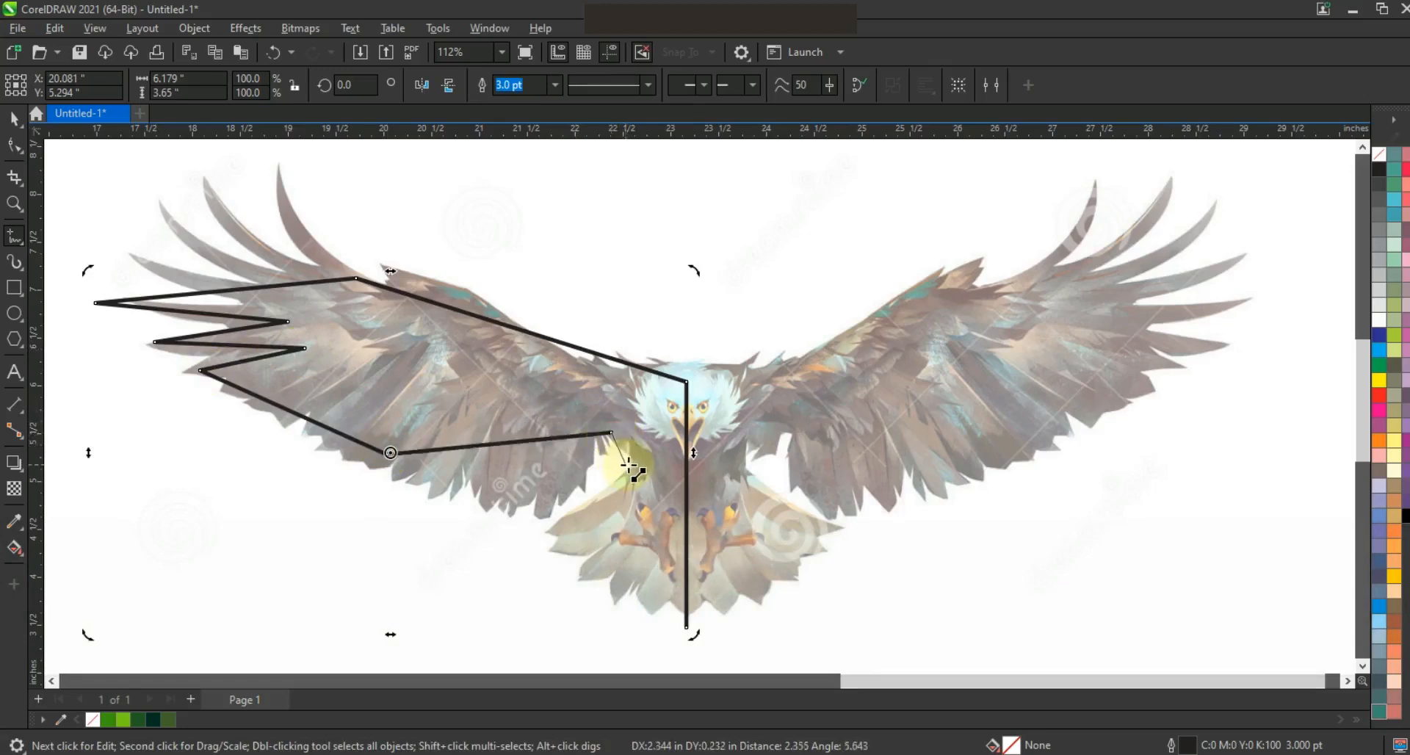
Step: Trace the body notch and the jagged left half of the tail, closing the outline at the lower end of the centre line
left_click(632, 462)
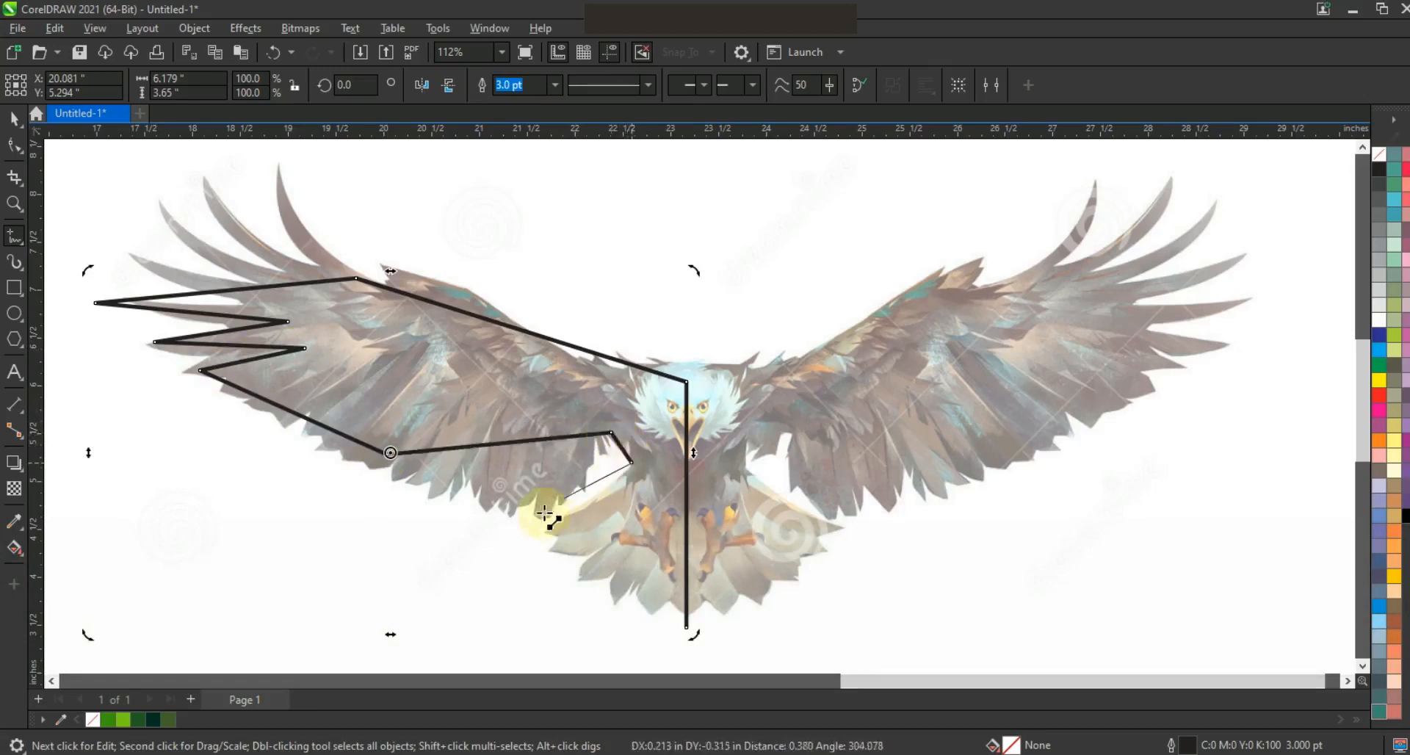
left_click(523, 550)
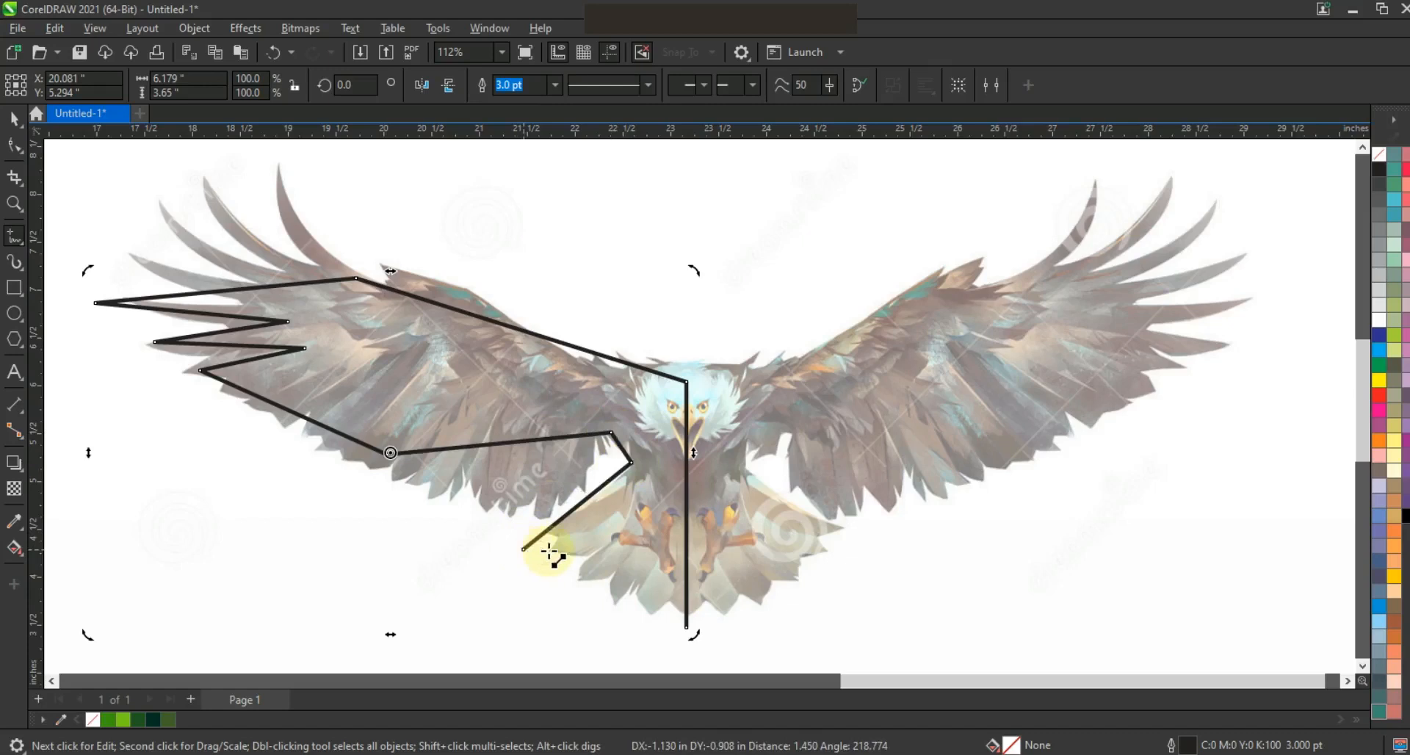
left_click(588, 577)
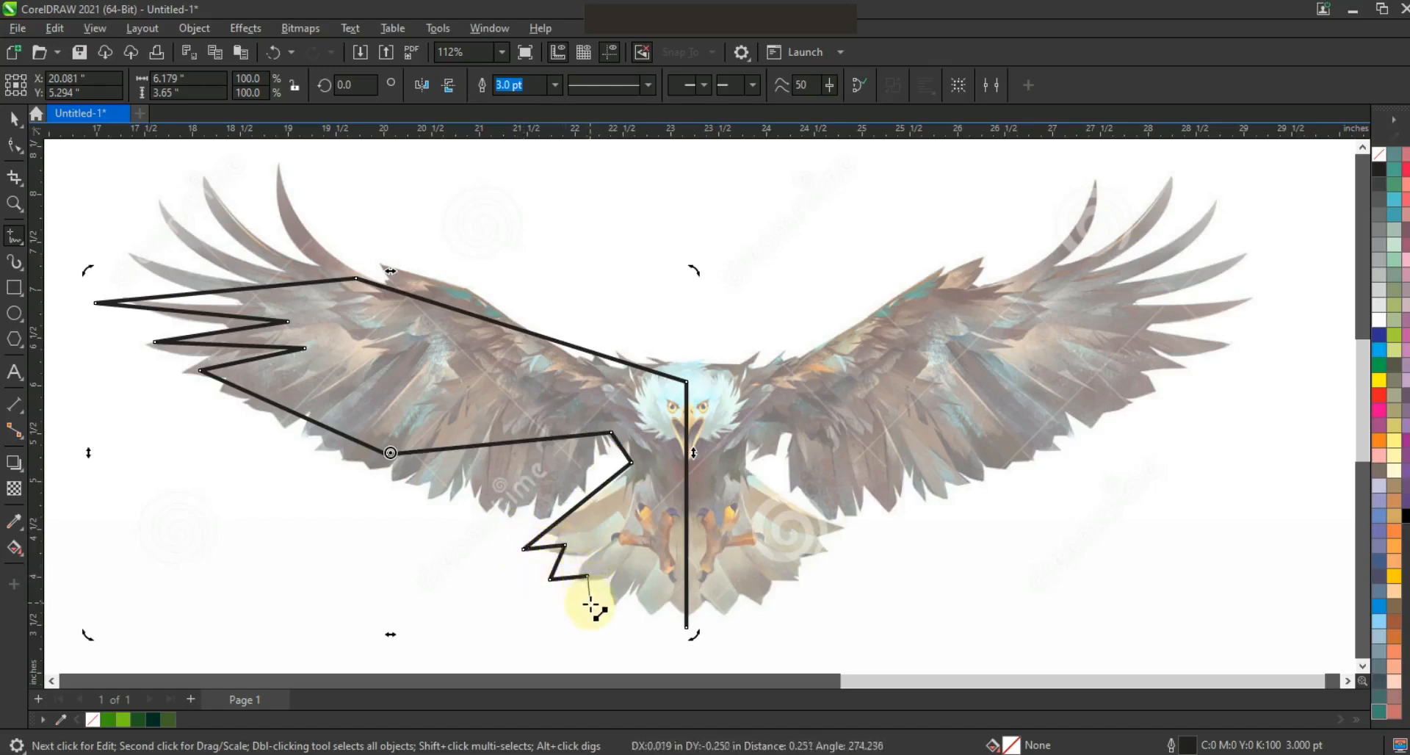
left_click(619, 594)
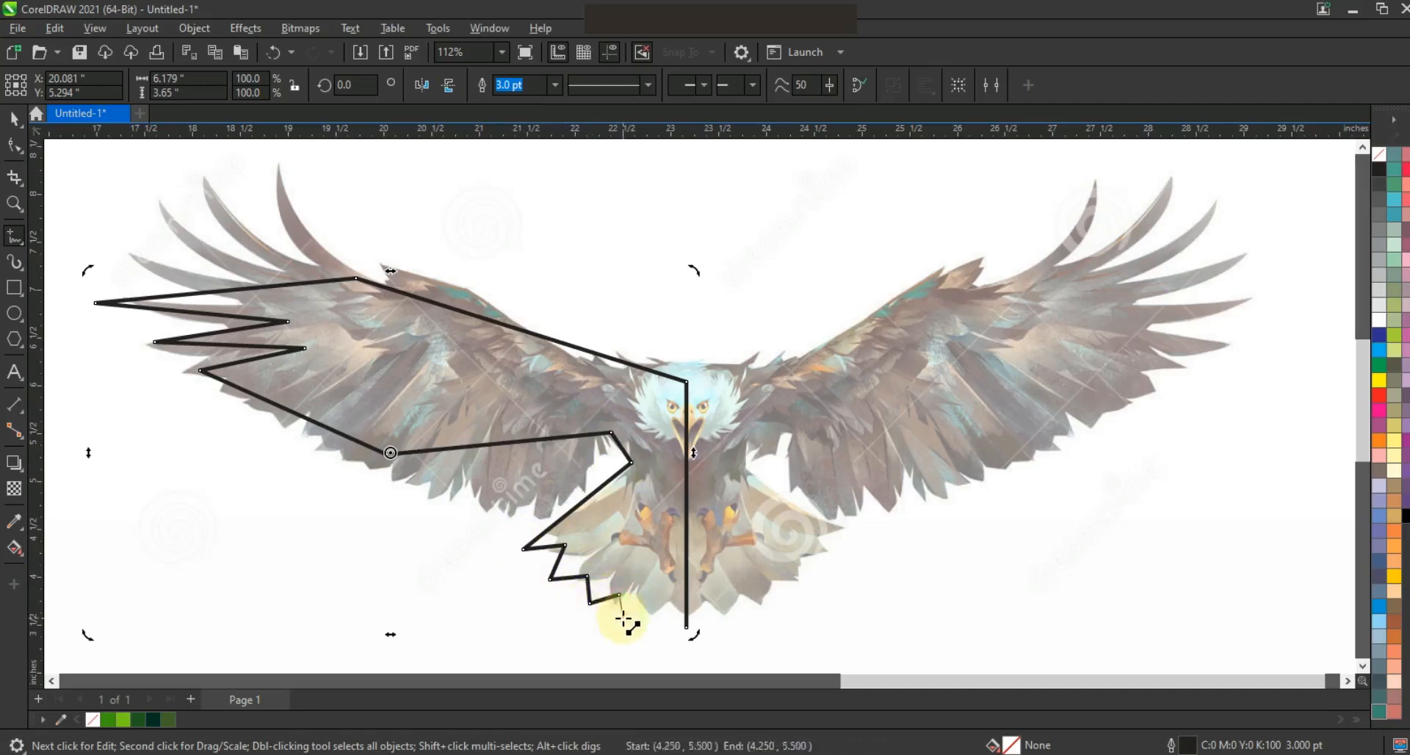
left_click(647, 603)
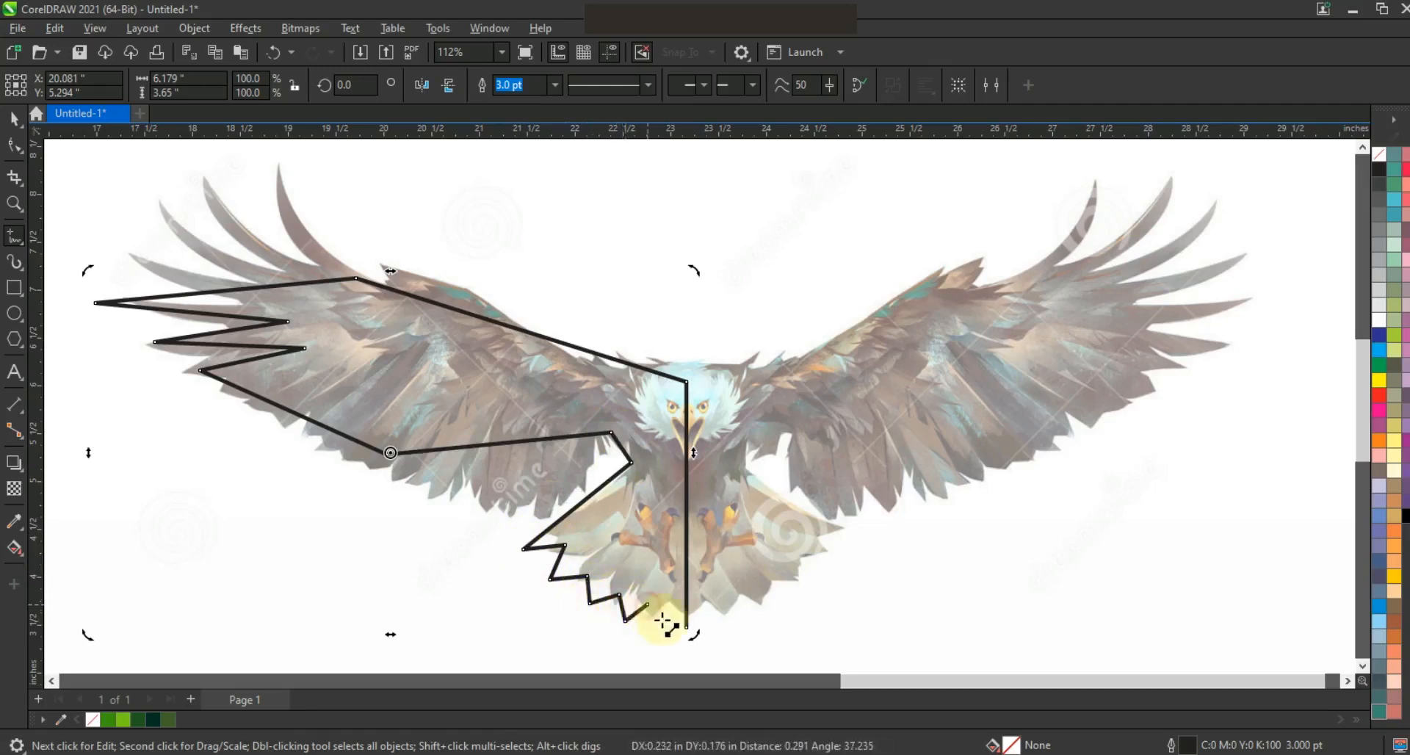
left_click(686, 617)
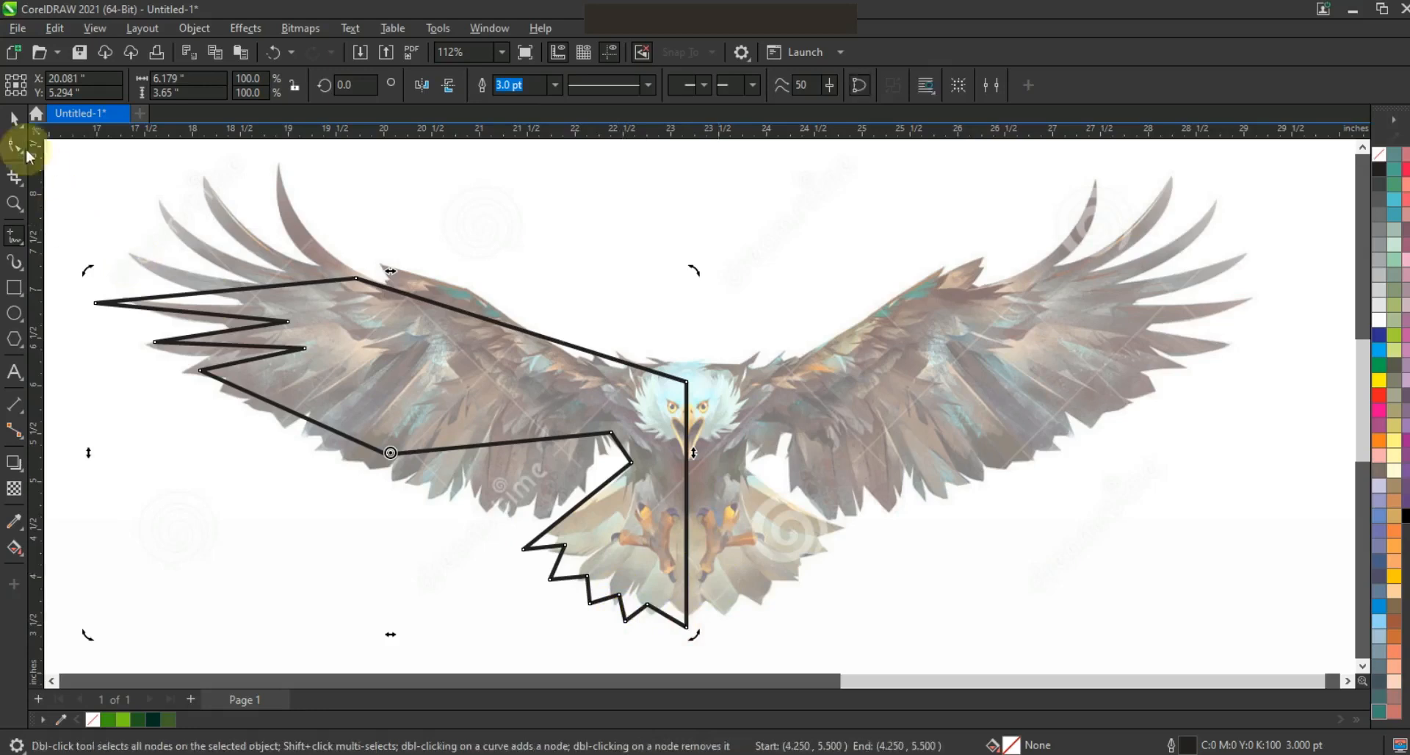
Step: Shift the innermost tail notch node slightly and convert all segments of the outline to curves
left_click(15, 145)
left_click_drag(649, 605, 653, 606)
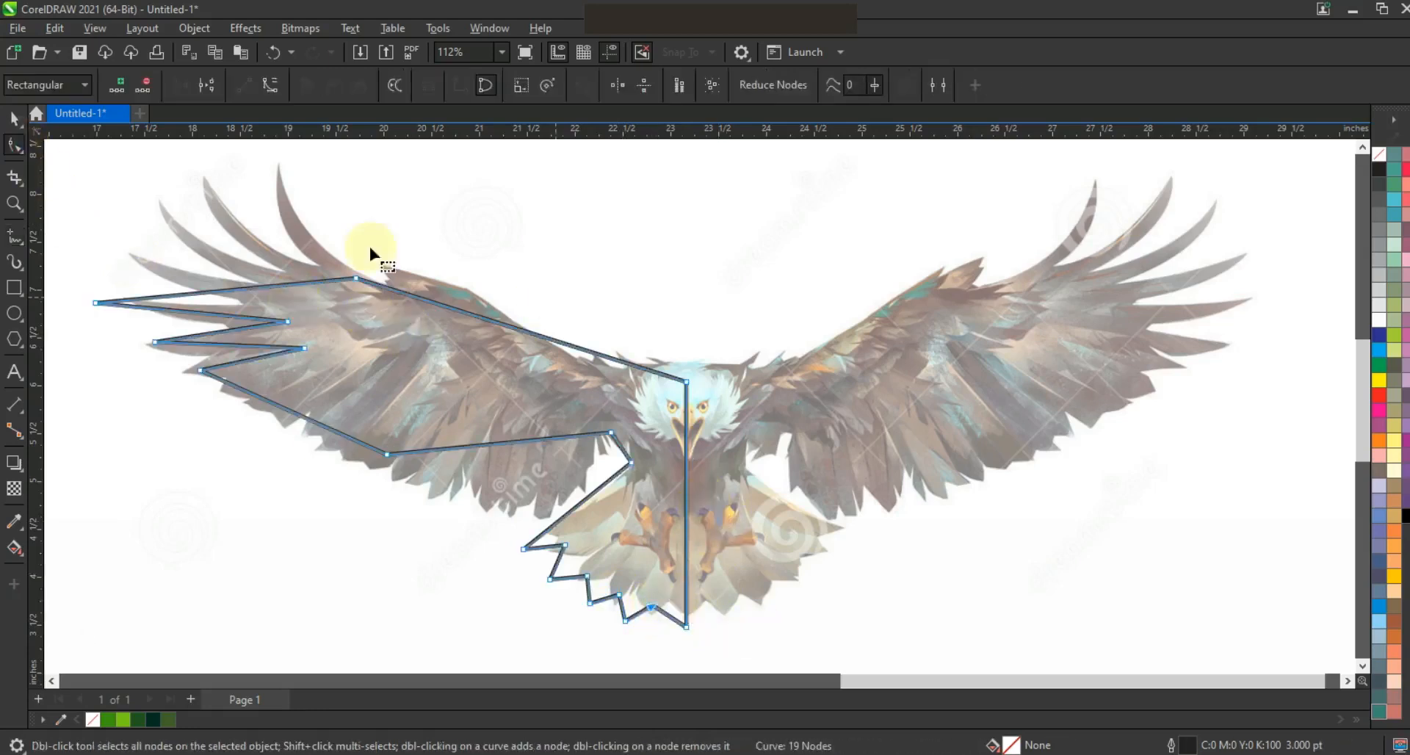
left_click_drag(85, 198, 748, 638)
left_click(272, 87)
left_click(676, 390)
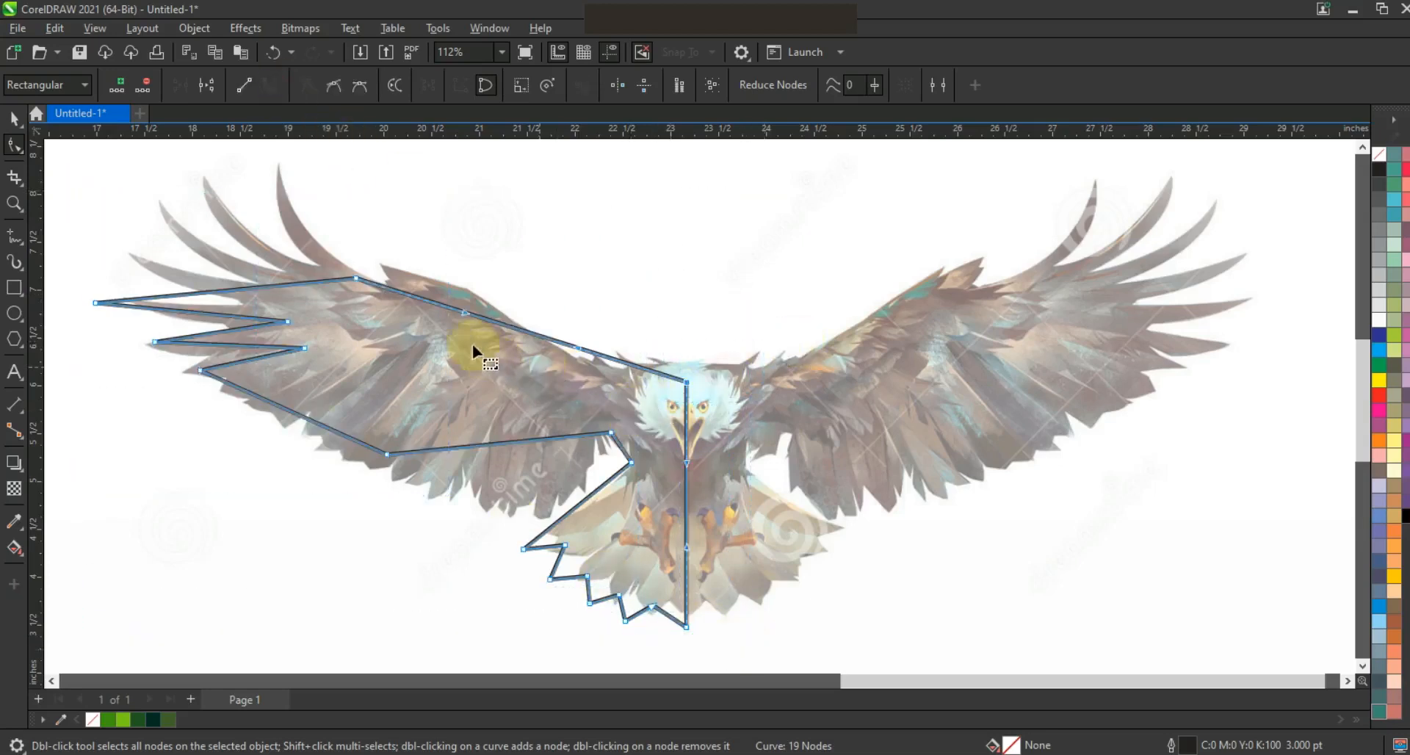
Step: Bend the left wing's upper edge into a smooth arch, move its shoulder node outward, and curve the wing-tip feather segments
left_click_drag(464, 314, 473, 243)
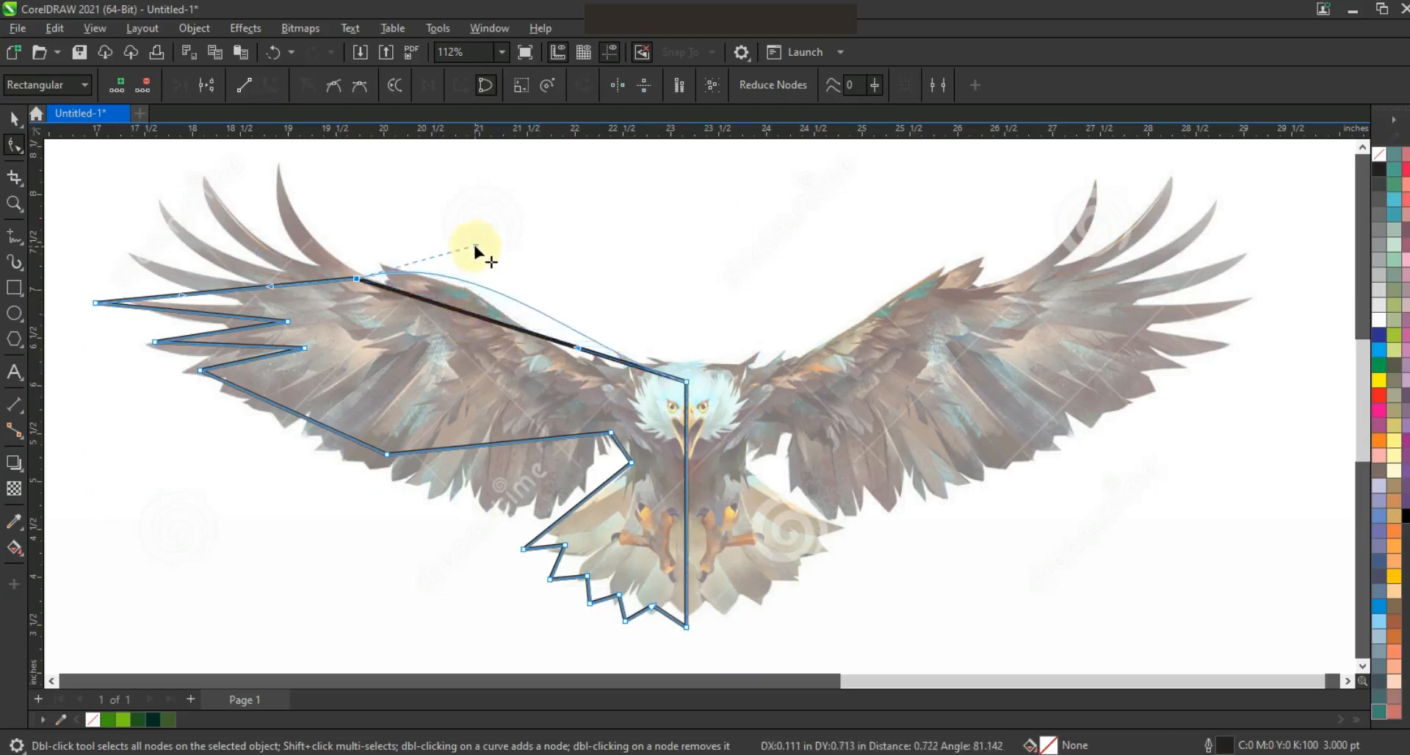
mouse_move(590, 367)
left_mouse_down()
mouse_move(579, 353)
mouse_move(564, 370)
left_mouse_up()
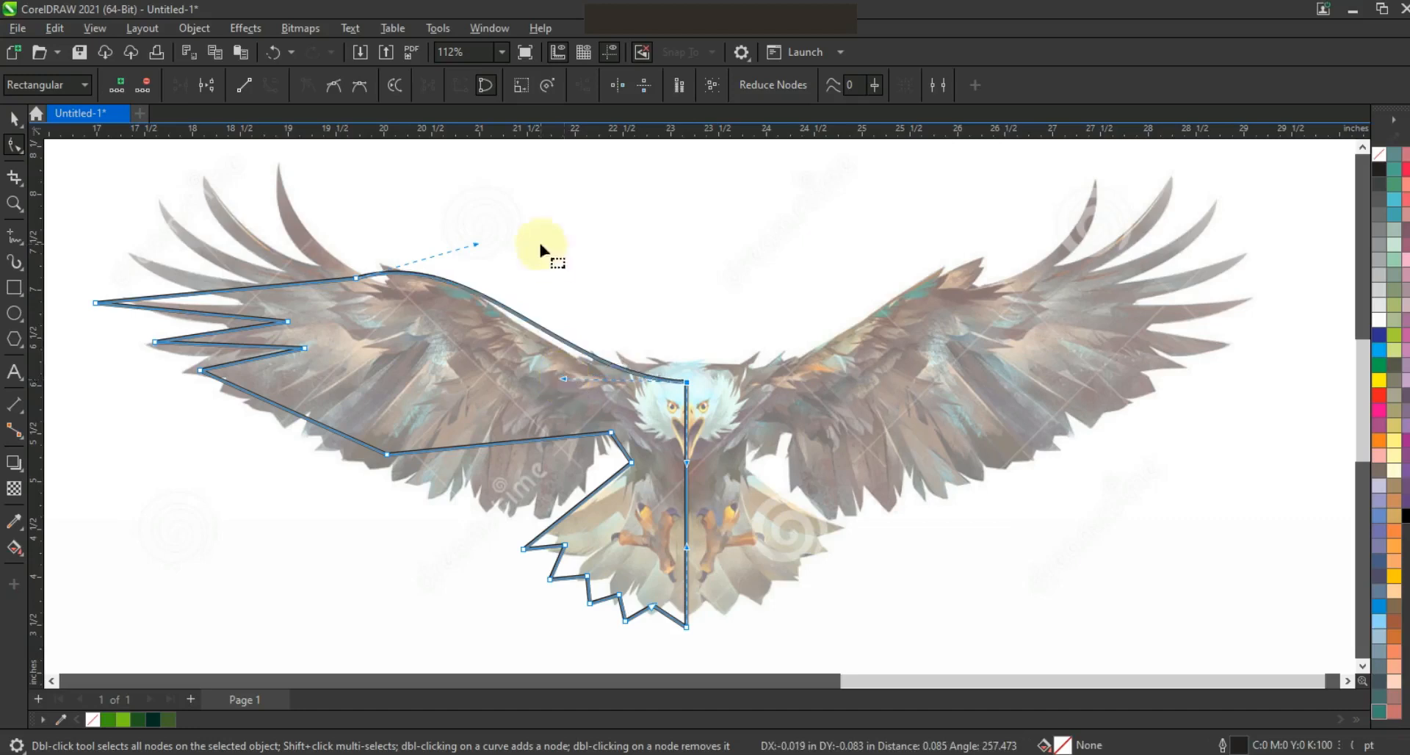
left_click_drag(478, 241, 480, 226)
left_click_drag(356, 279, 304, 263)
left_click_drag(433, 210, 442, 184)
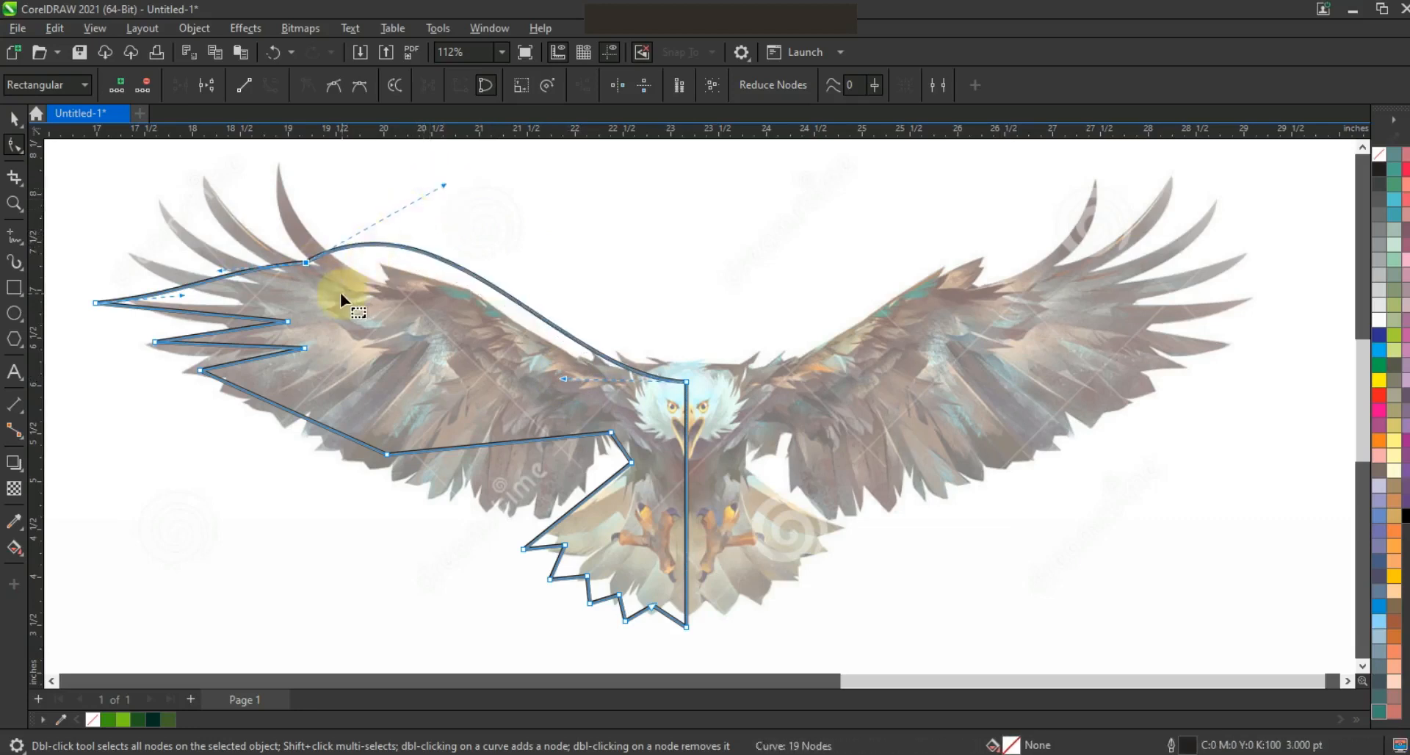
left_click_drag(205, 292, 235, 369)
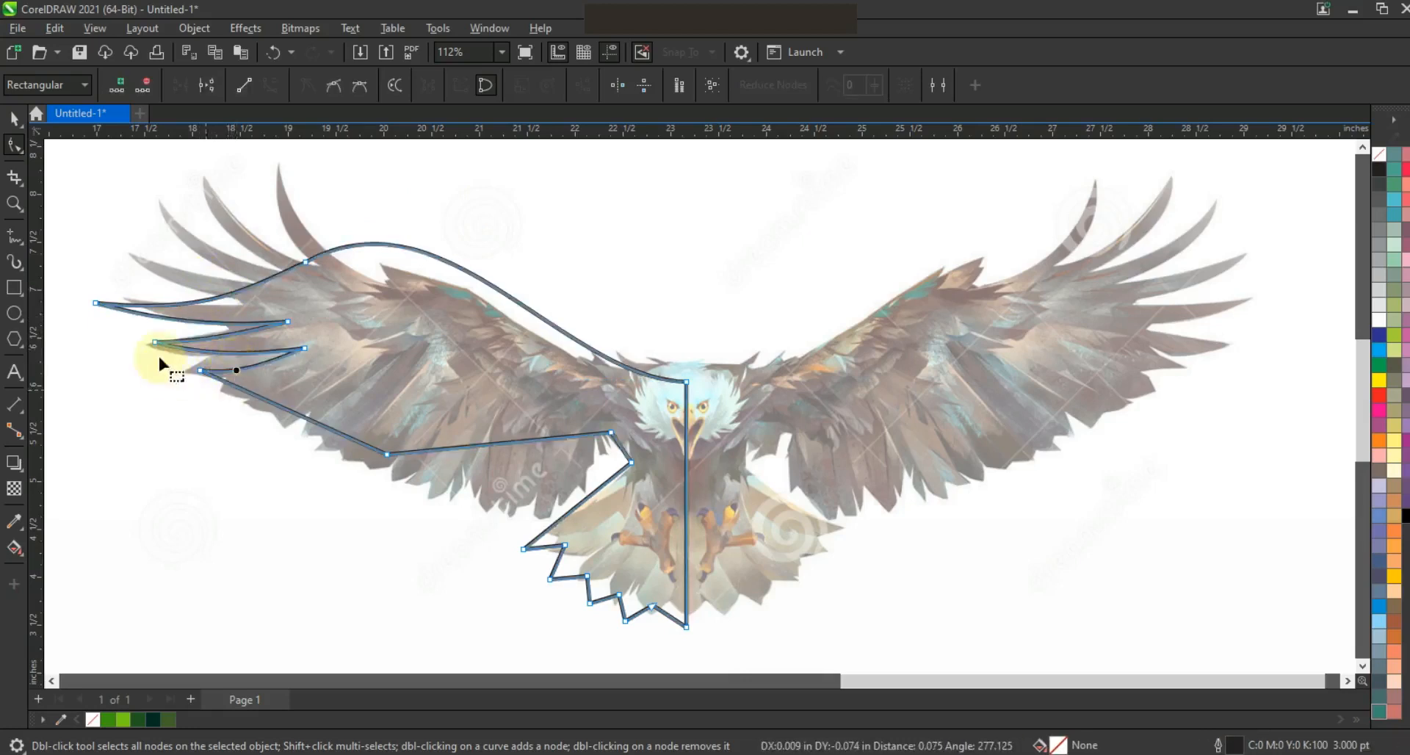
left_click(320, 431)
left_click_drag(312, 445, 291, 384)
key("ctrl+z")
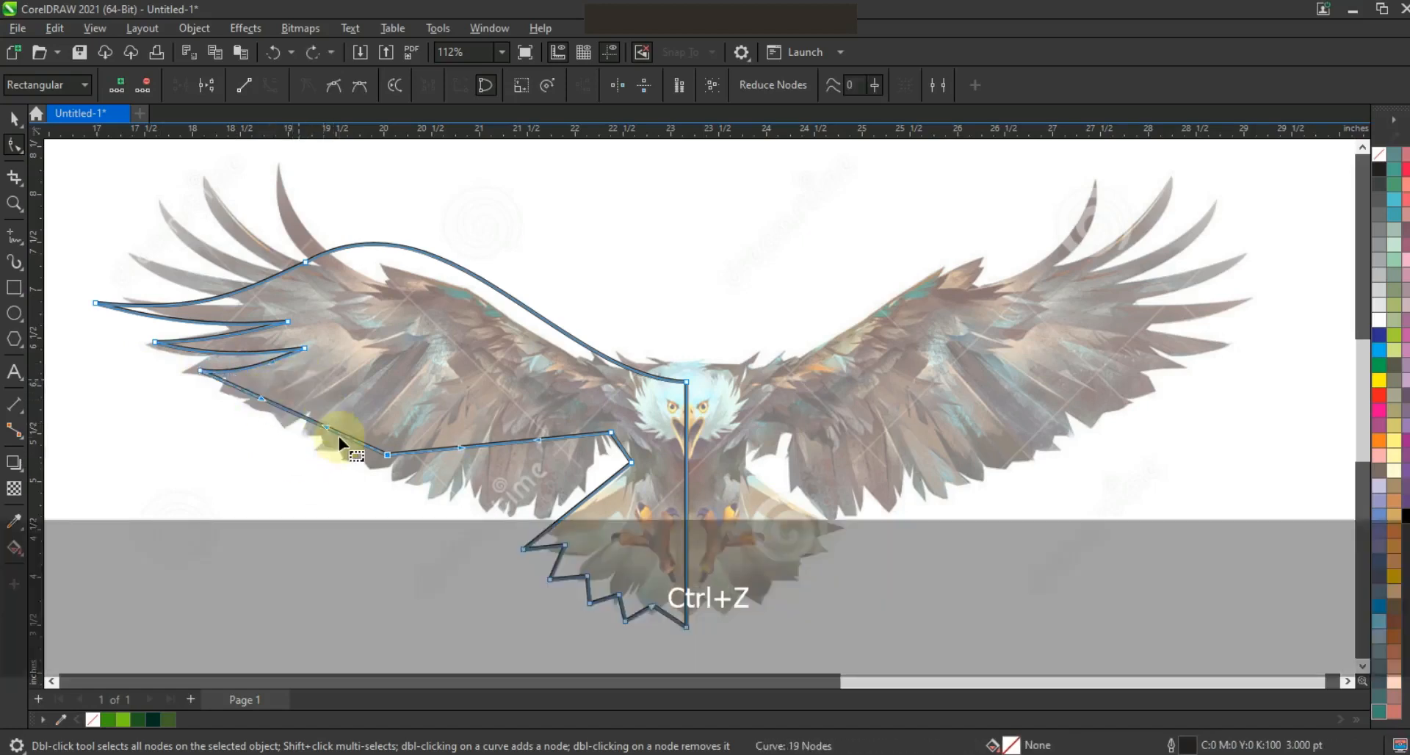
Step: Shape the left wing's lower edge into a smooth S-curve by adjusting its handles and moving the middle node inward
left_click_drag(330, 429, 259, 410)
left_click_drag(432, 426, 357, 476)
left_click_drag(463, 449, 450, 501)
left_click_drag(538, 457, 443, 503)
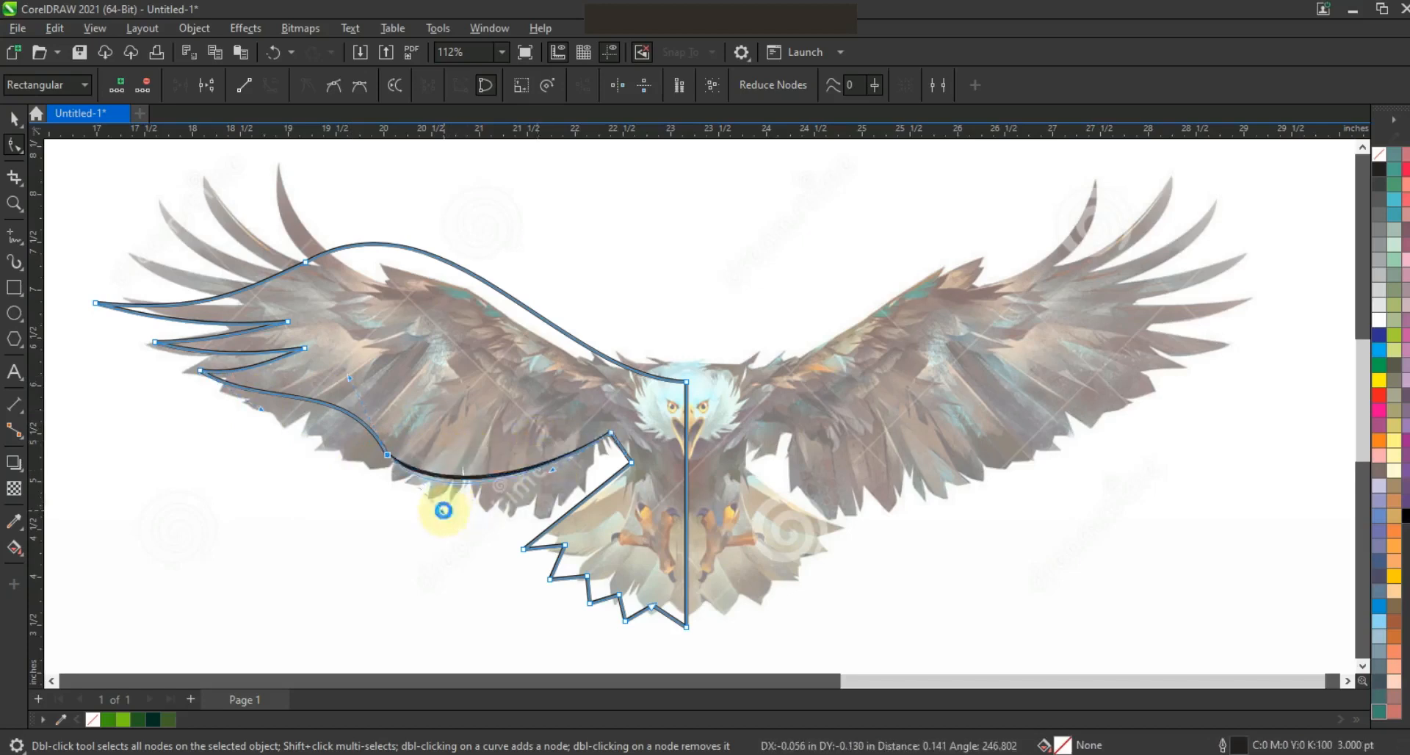
mouse_move(397, 432)
left_mouse_down()
mouse_move(360, 491)
mouse_move(374, 442)
left_mouse_up()
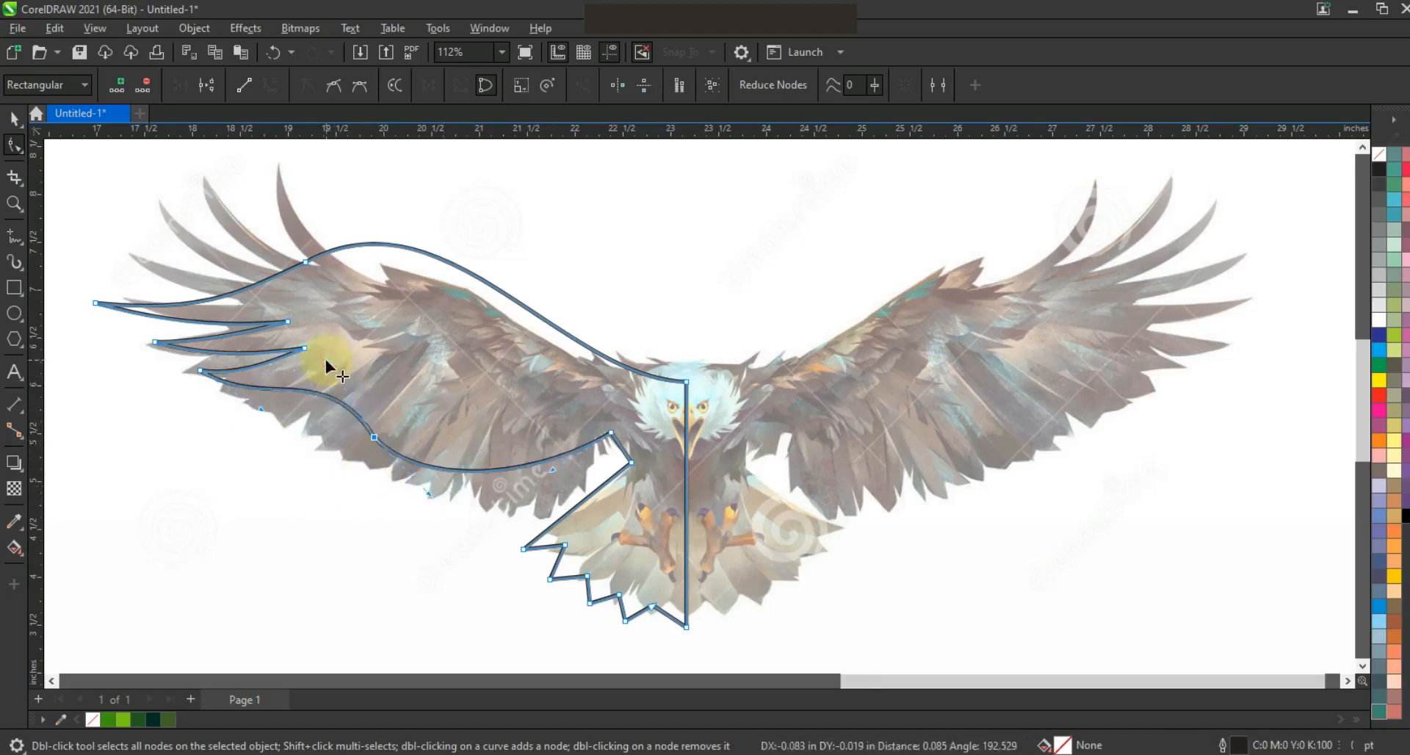
Step: Move the two notch nodes between the left wing and the tail slightly towards the body
left_click(545, 478)
left_click_drag(620, 455, 644, 456)
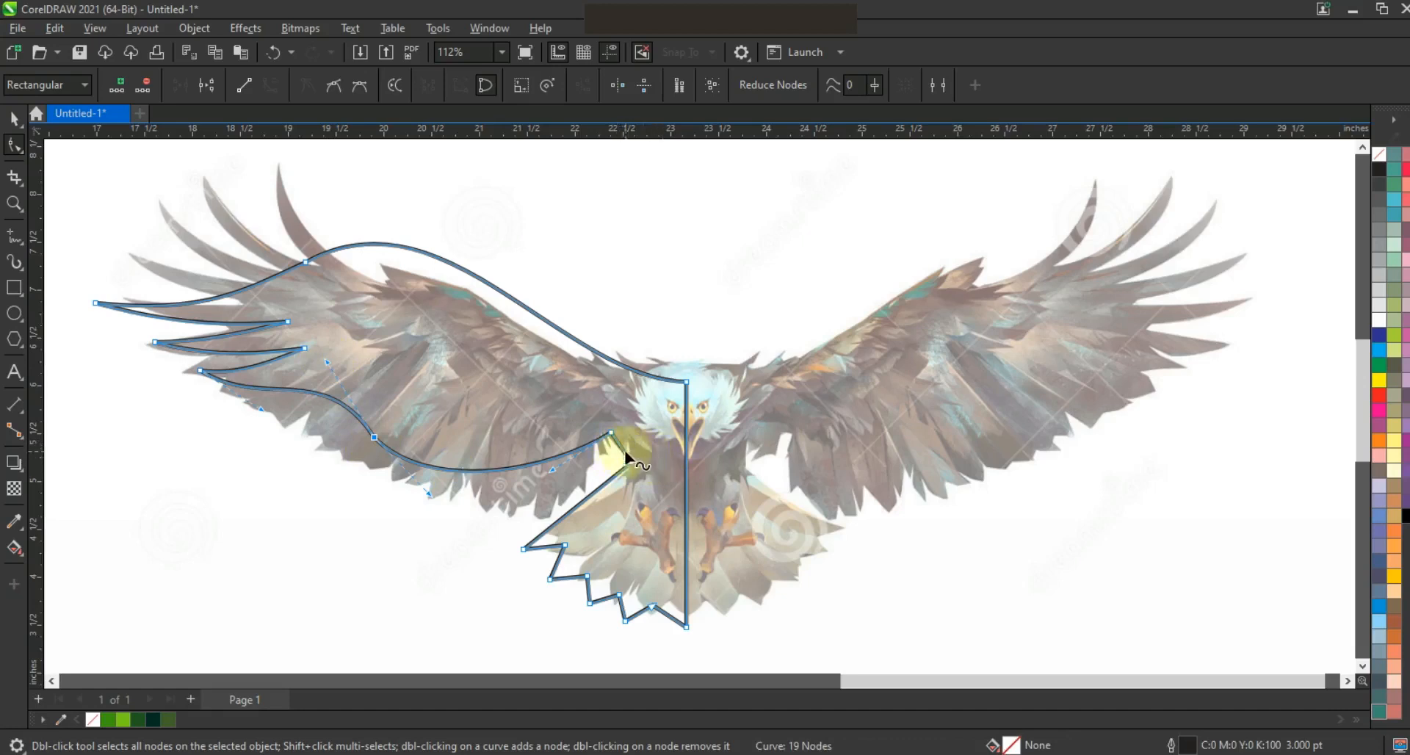
left_click_drag(632, 461, 636, 461)
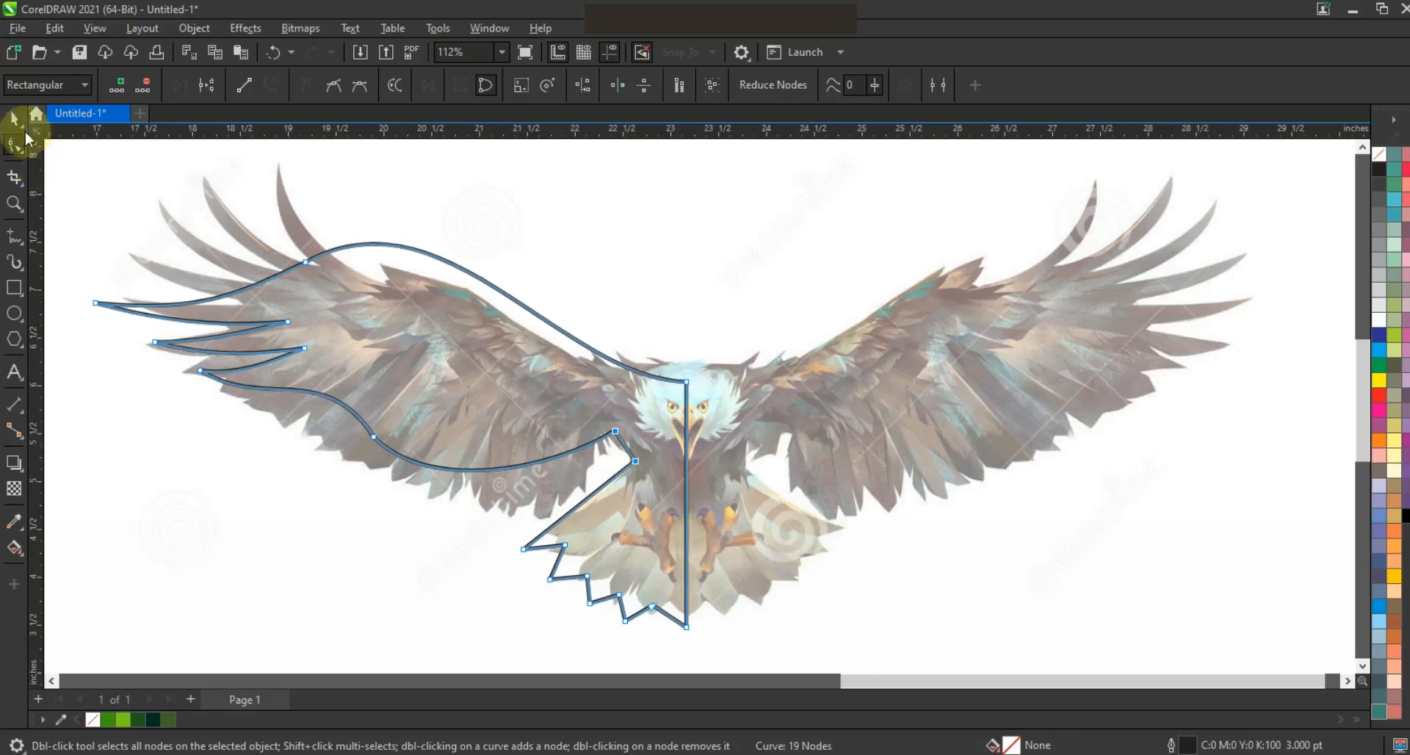
Step: Fill the half-eagle shape with black and create a horizontally mirrored copy on the other side of the centre line
left_click(20, 127)
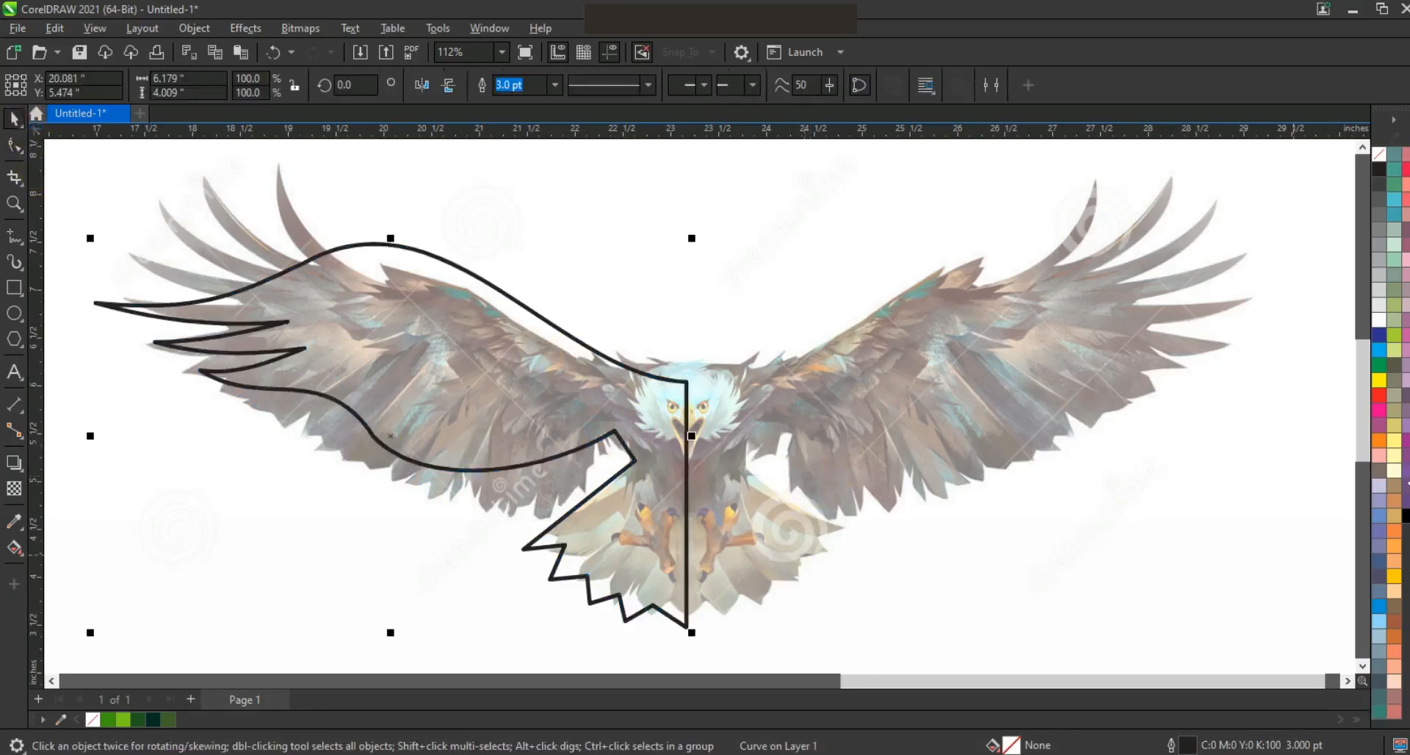
left_click(1404, 519)
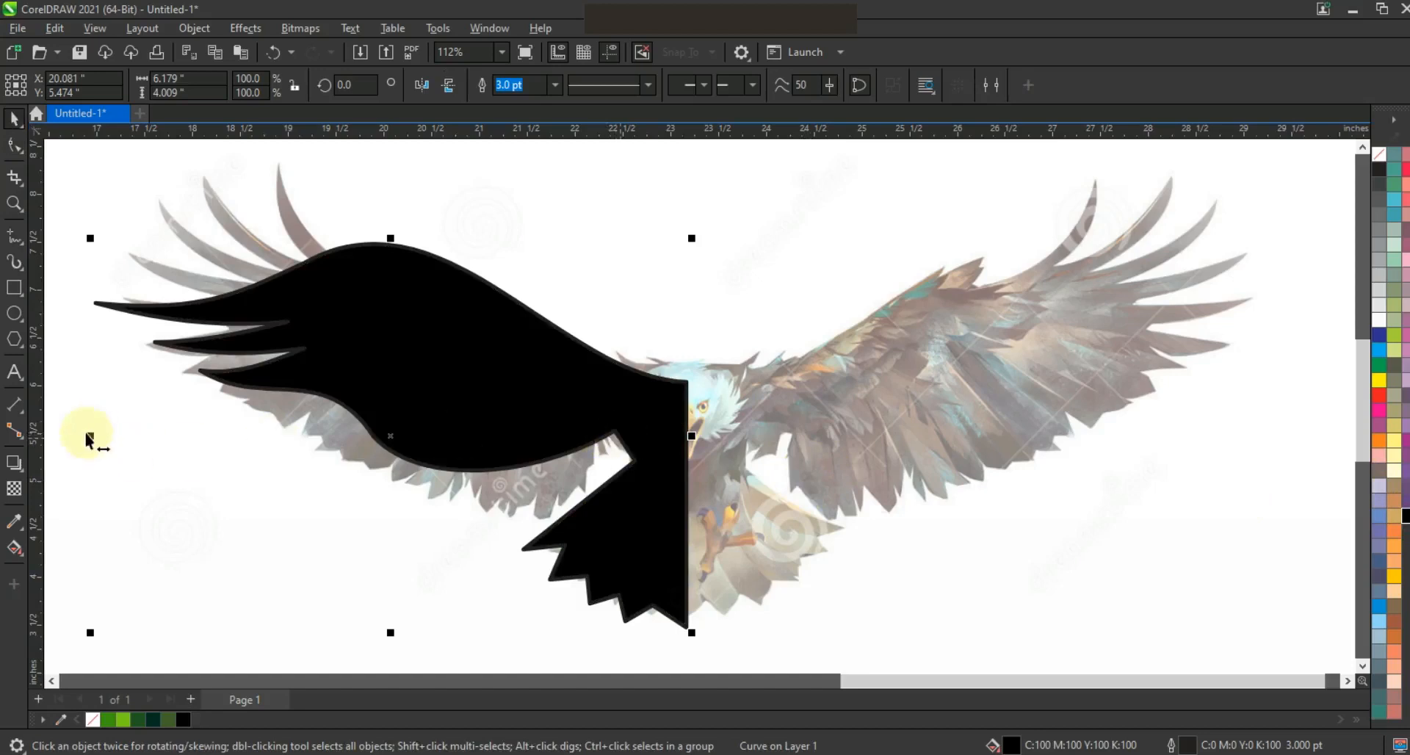
left_click_drag(89, 435, 761, 484)
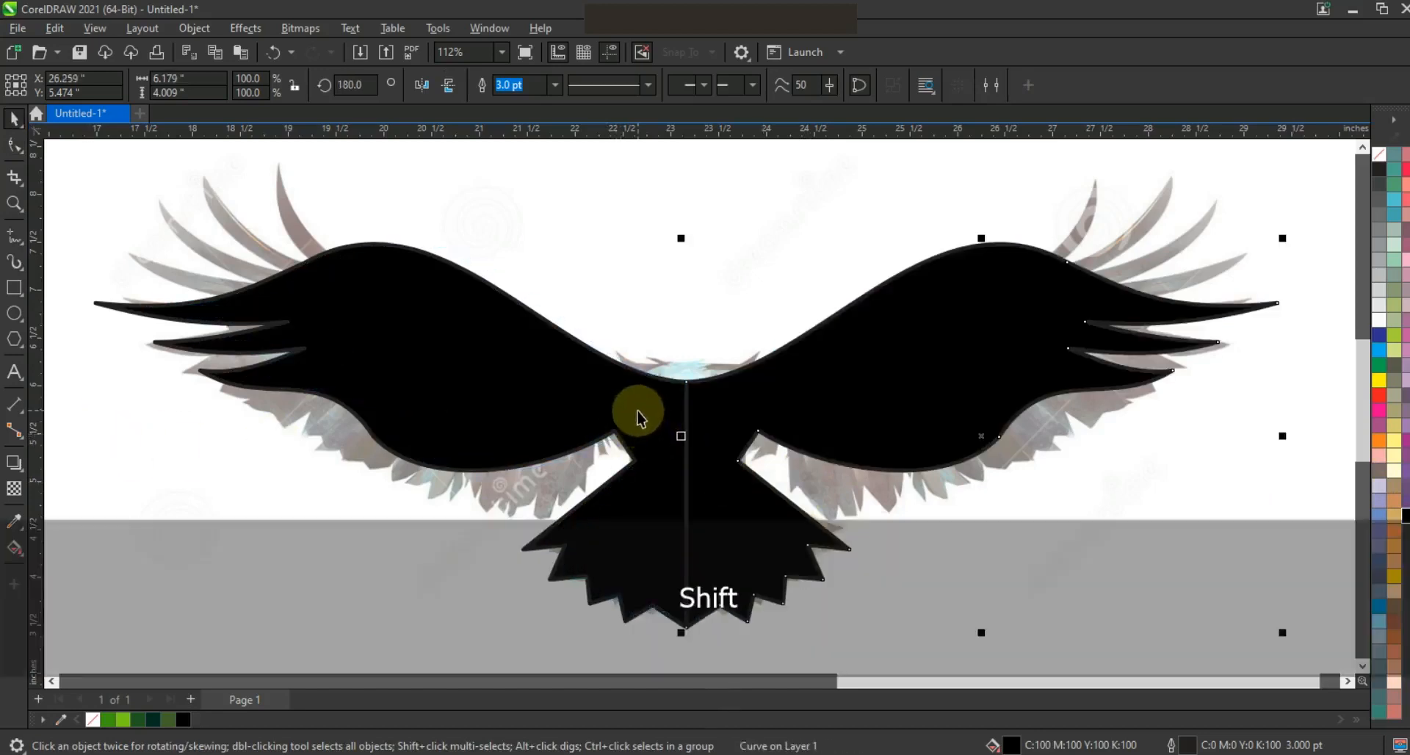
Step: Select both halves and weld them into one eagle silhouette
left_click(638, 415, "shift")
left_click(545, 84)
left_click(528, 85)
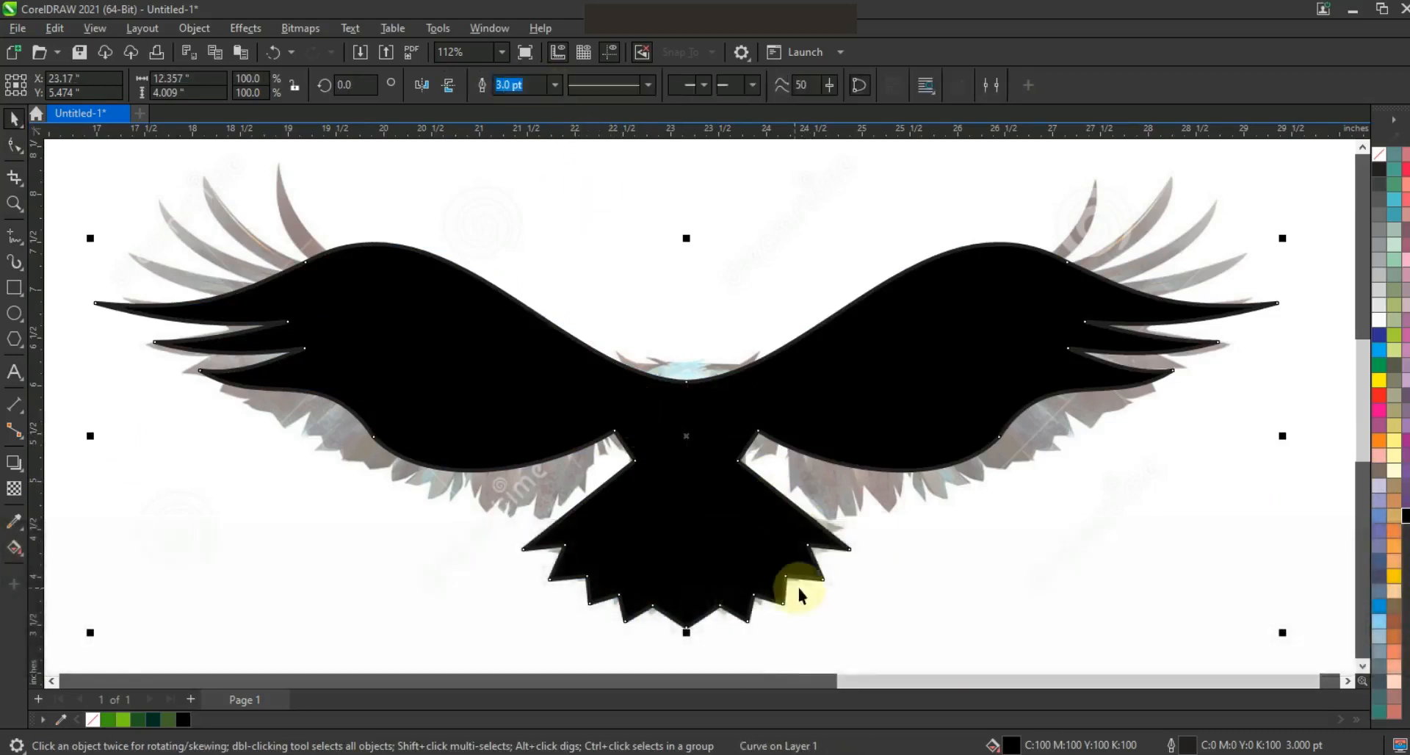
key("F3")
left_click_drag(1087, 408, 1096, 408)
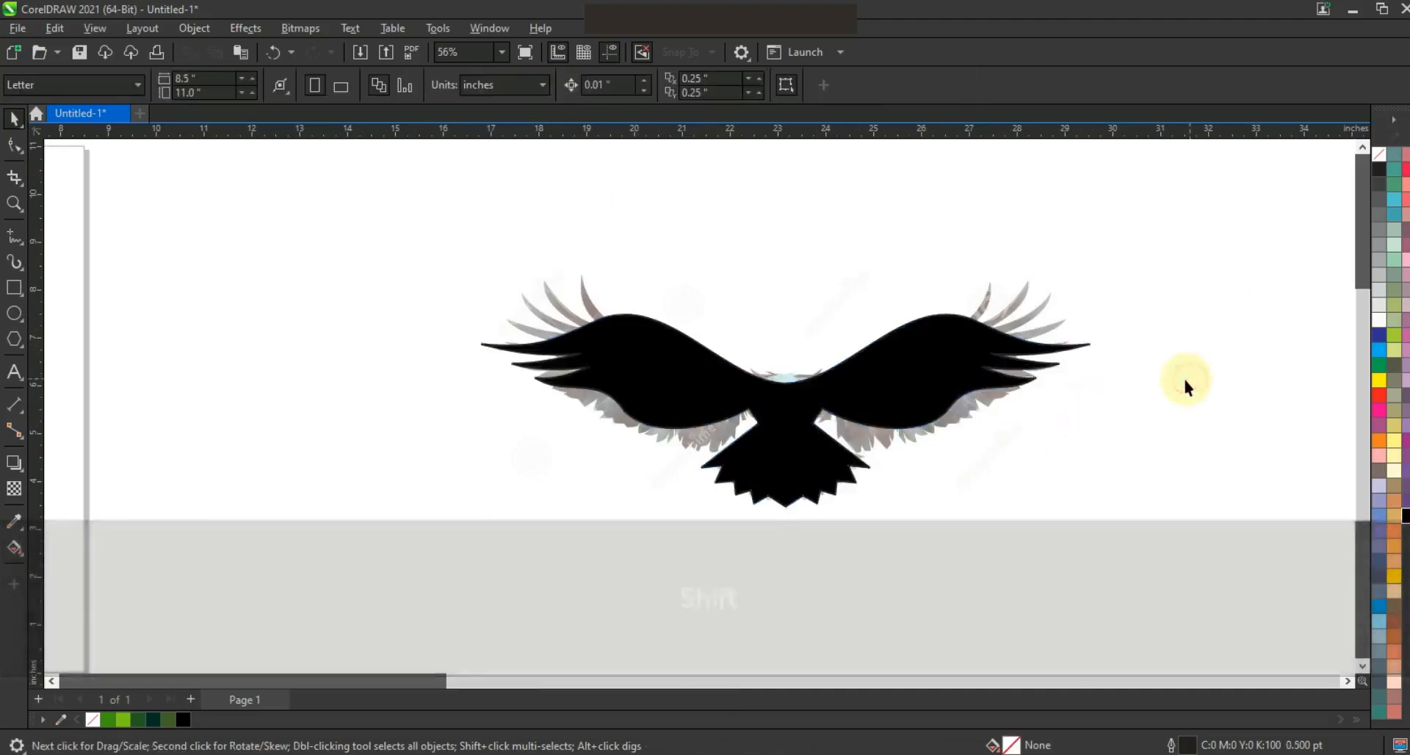
Step: Move the black eagle silhouette to the free space beside the reference image and remove its outline
key("F3")
left_click_drag(884, 397, 1224, 404)
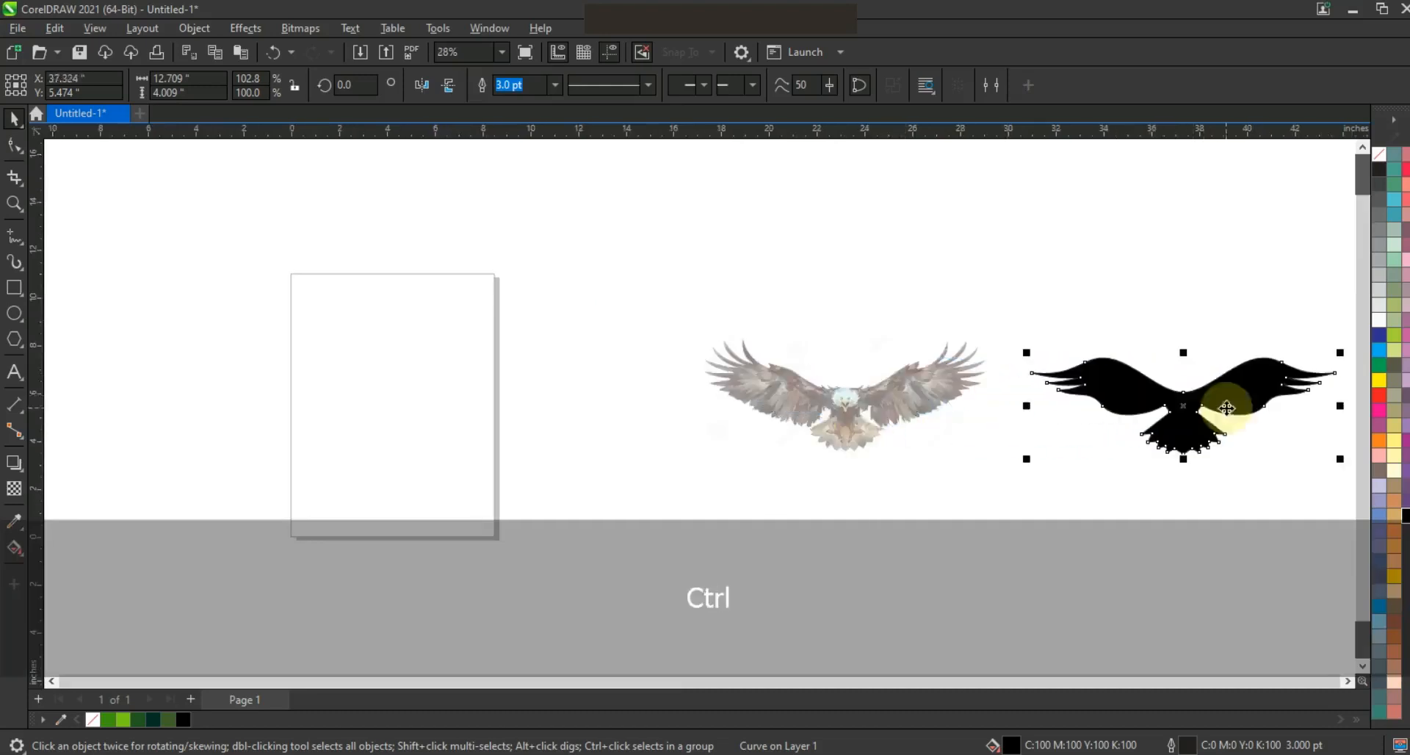
right_click(1366, 168)
left_click(1364, 165)
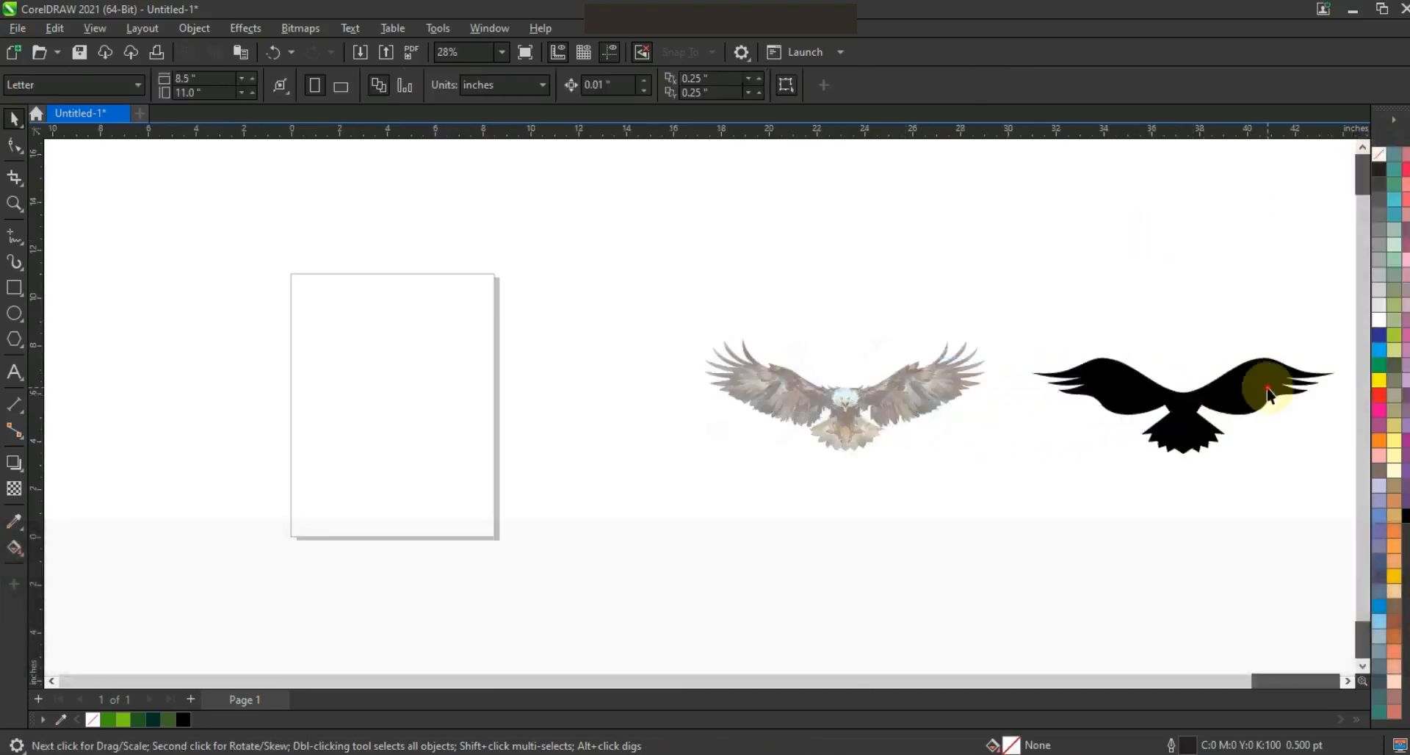
key("shift+F2")
key("Escape")
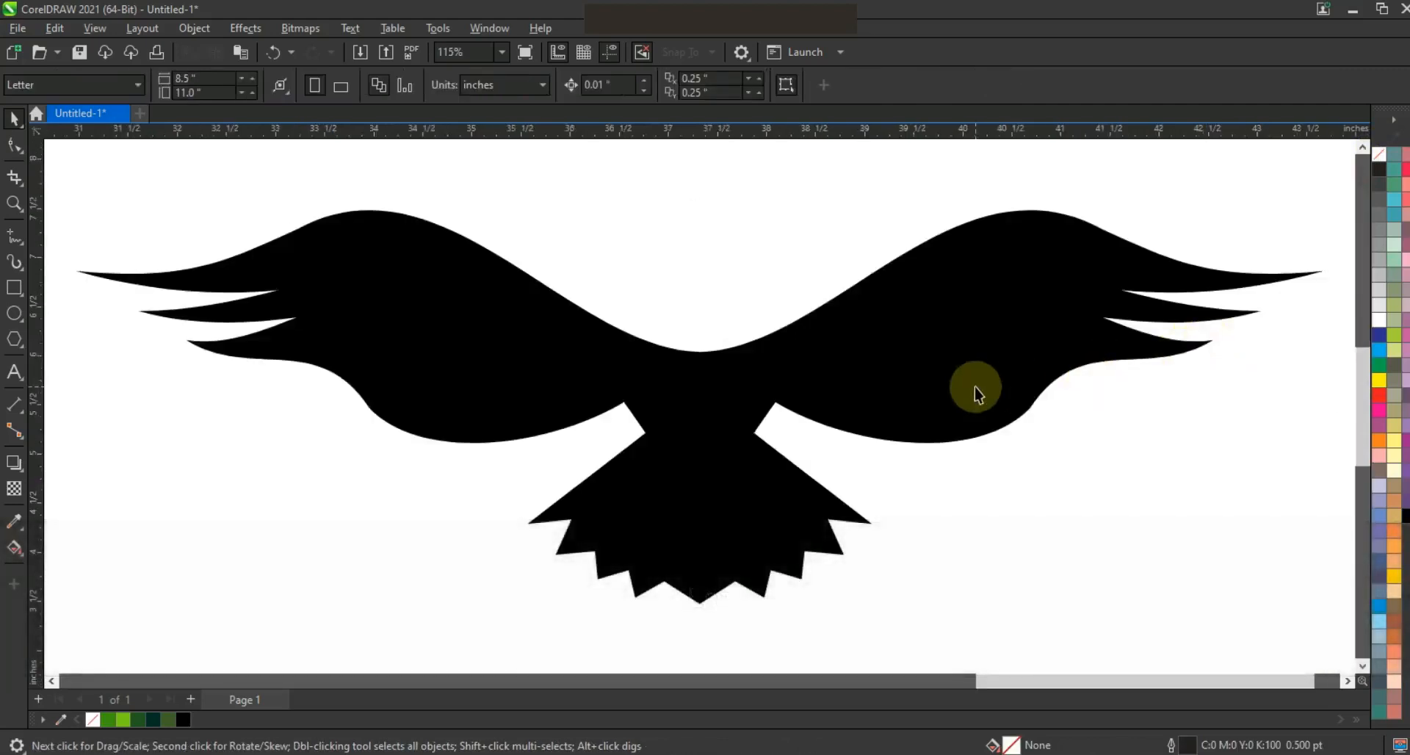
Step: Give the eagle silhouette a thin 0.5 pt black outline and remove its fill
left_click(975, 389)
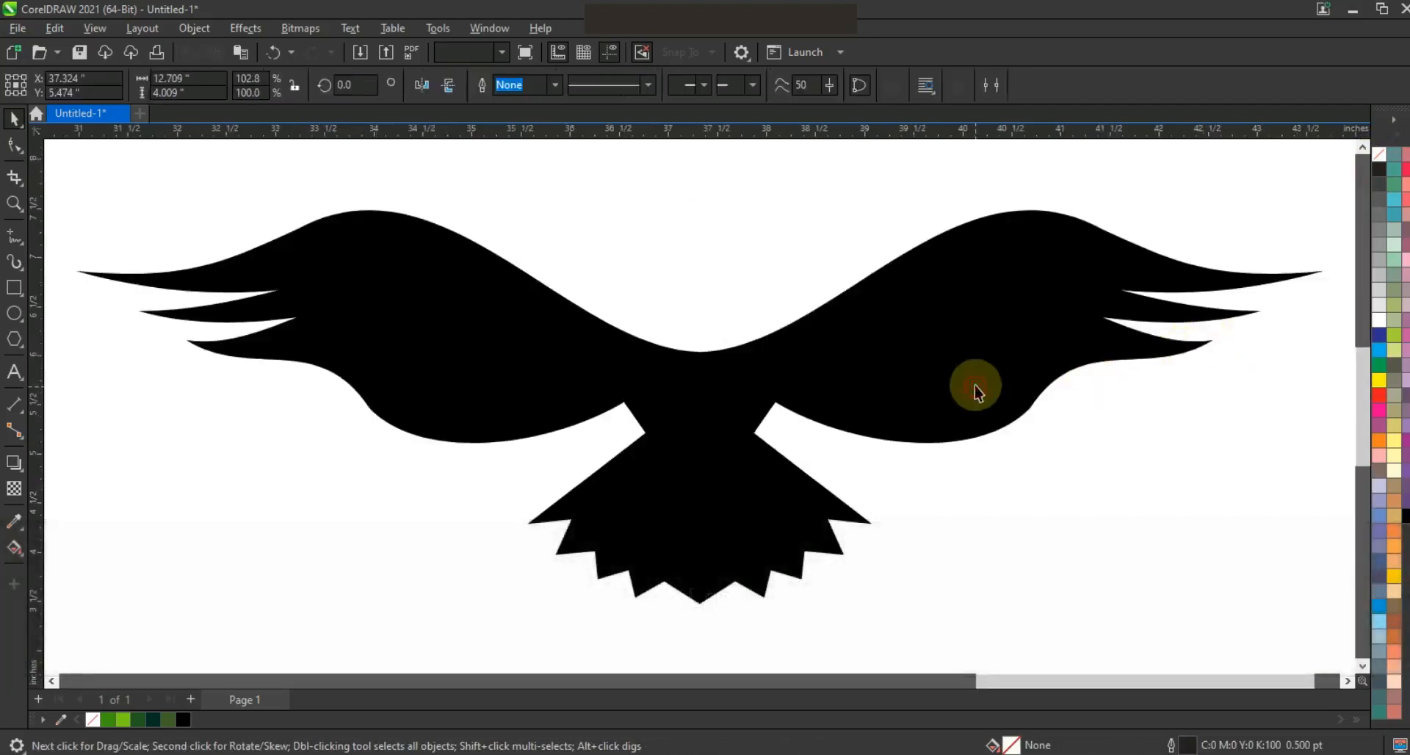
right_click(1381, 173)
left_click(1318, 183)
left_click(1379, 154)
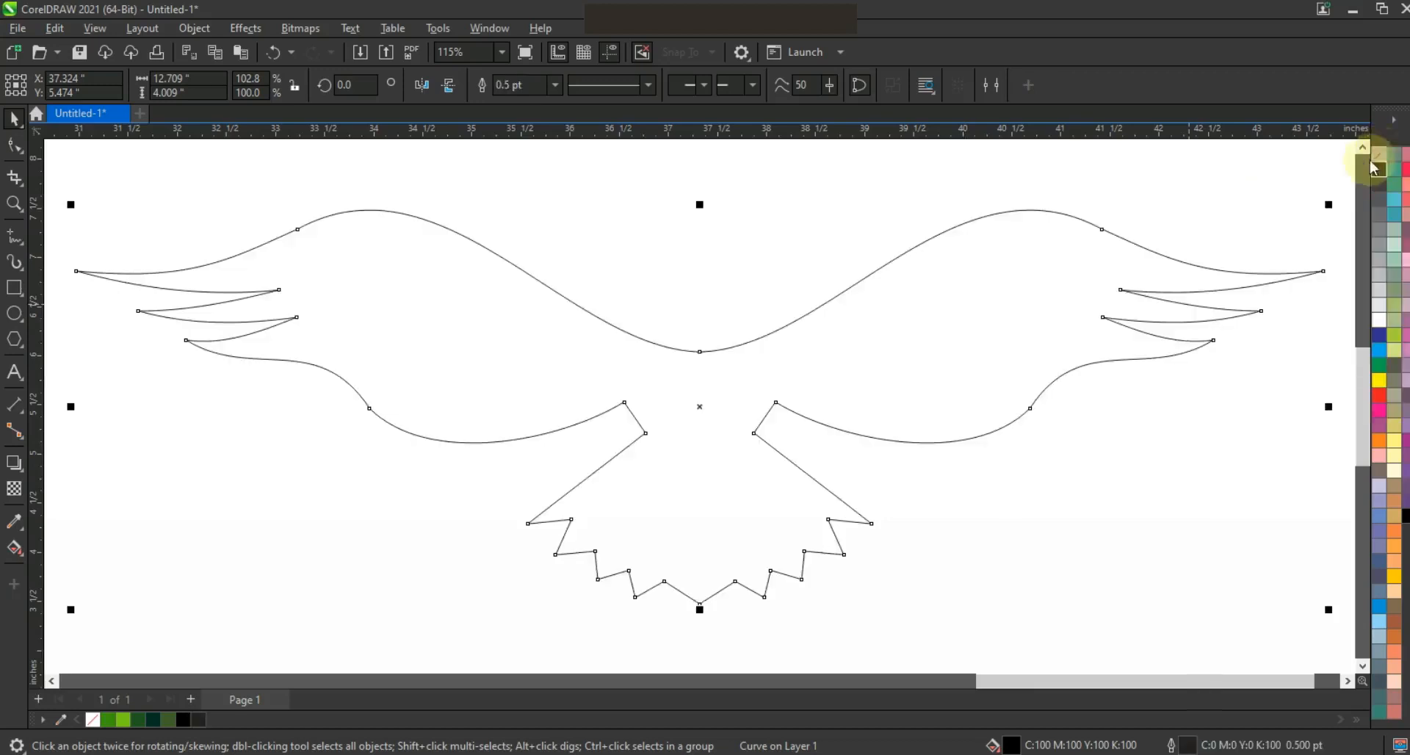
left_click(1143, 177)
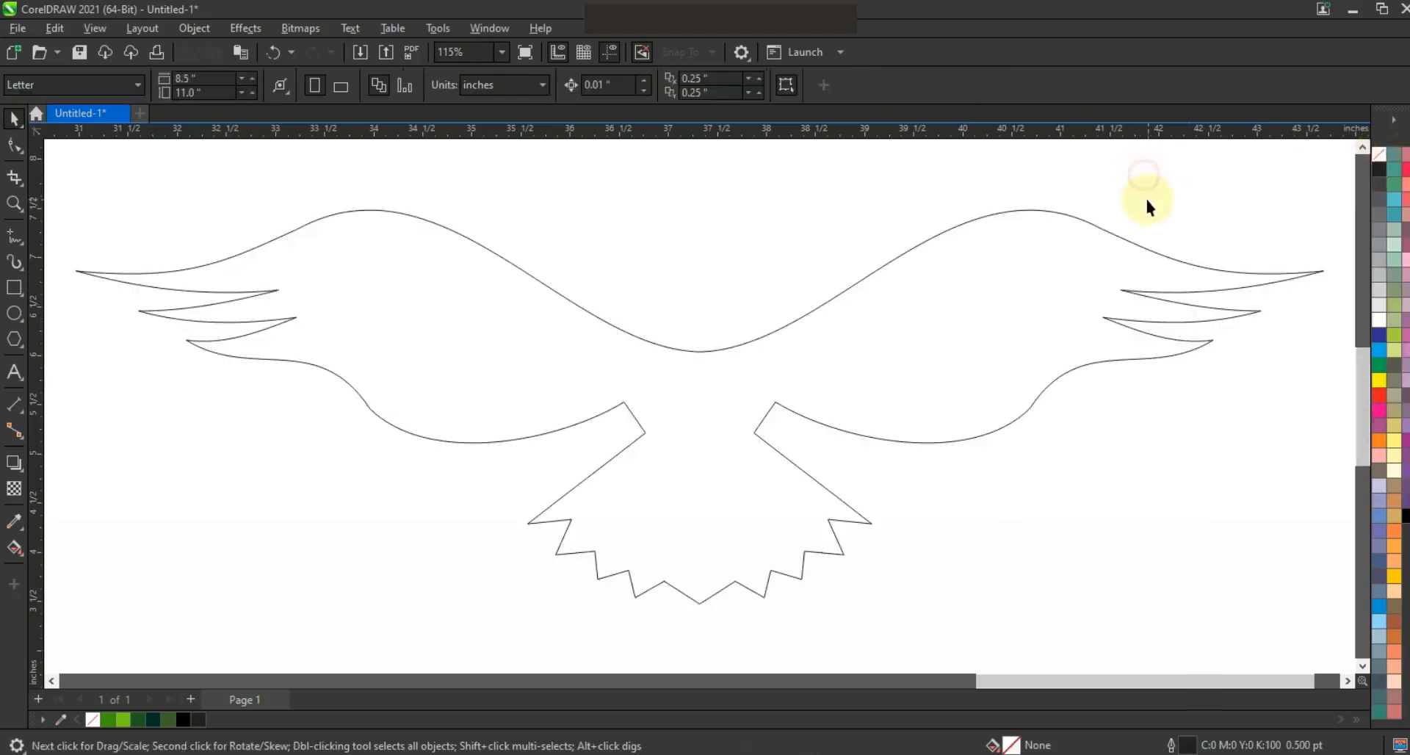
Step: Draw a 1.0 pt two-segment line from the neck's centre about 1.64 in straight down, then up to the left wing's shoulder
left_click(10, 235)
left_click(553, 86)
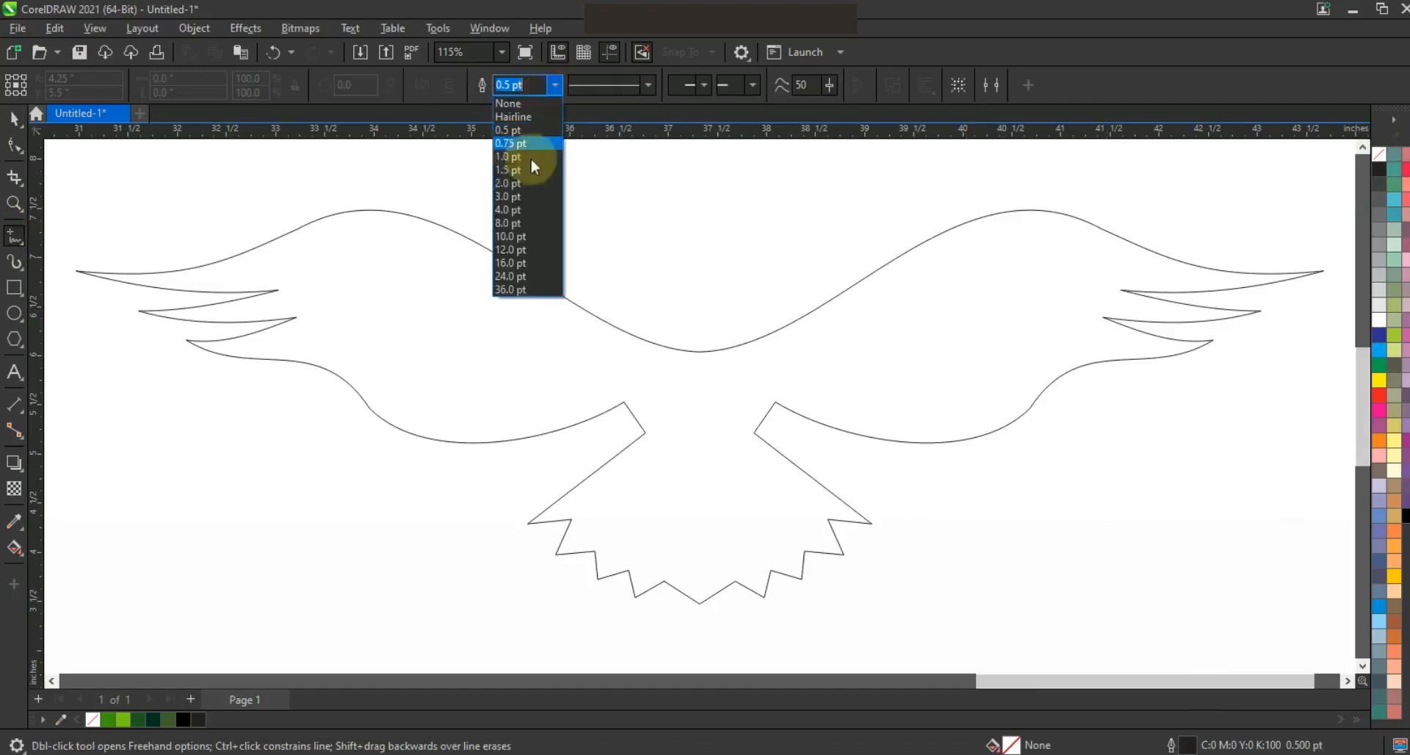
left_click(517, 157)
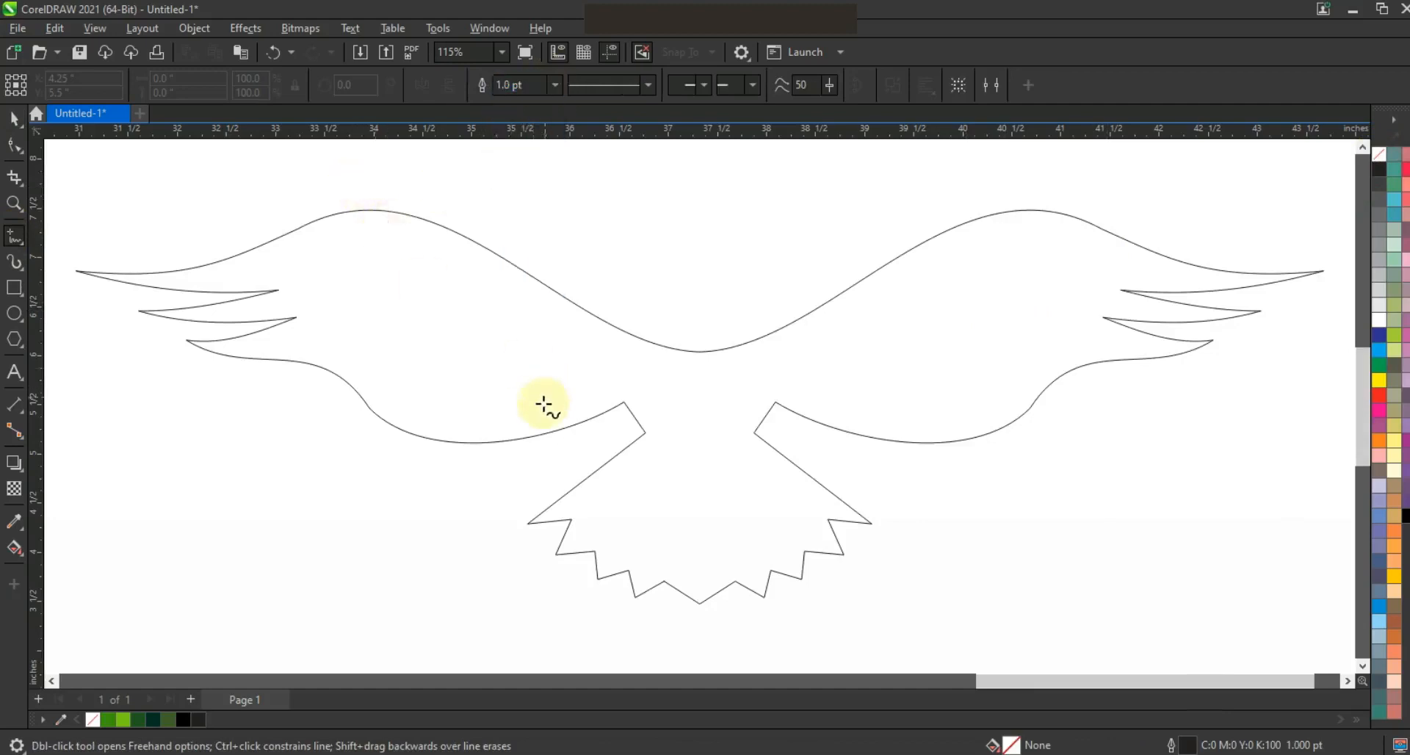
left_click(697, 350)
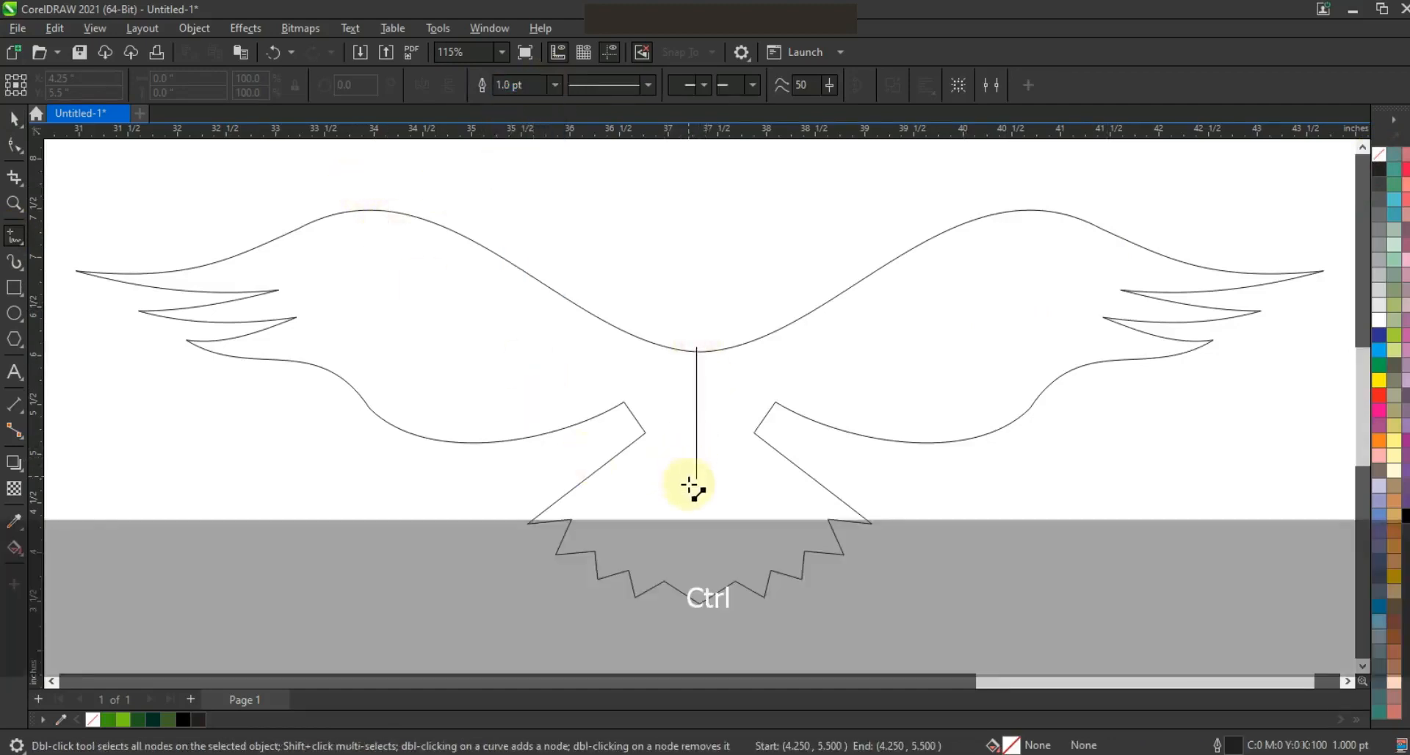
double_click(695, 508)
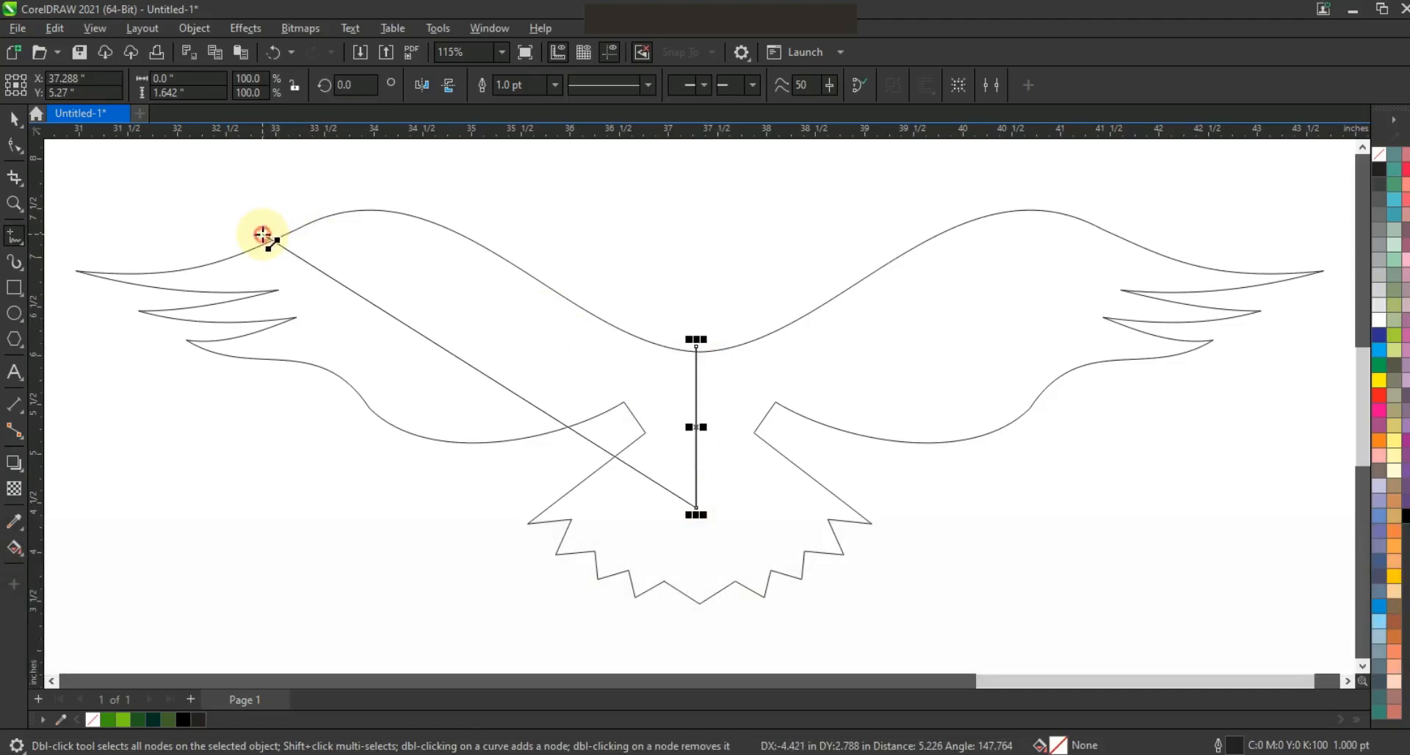
double_click(263, 235)
Step: Convert the slanted segment to a curve and bend it just below the left wing's upper edge, adjusting both end nodes
left_click(14, 145)
left_click_drag(453, 336, 739, 520)
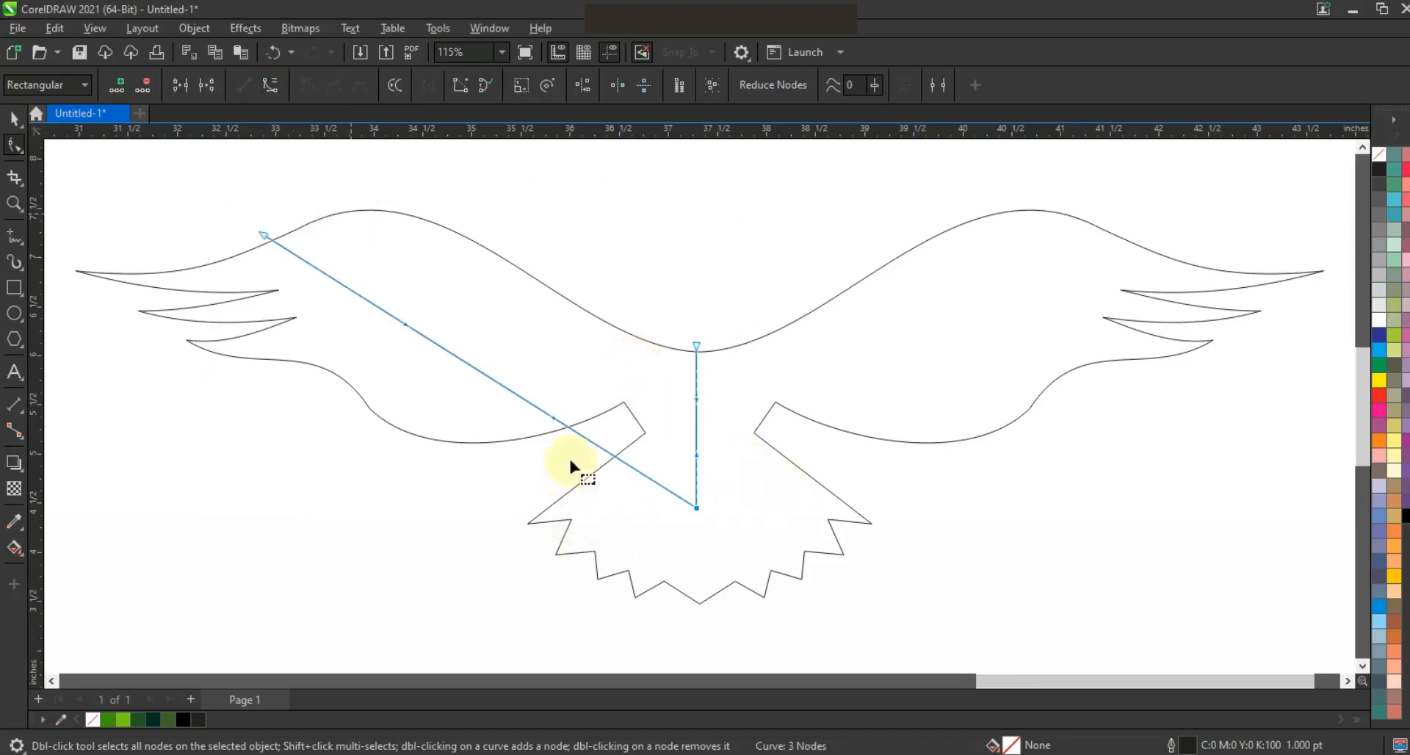
left_click_drag(552, 425, 546, 255)
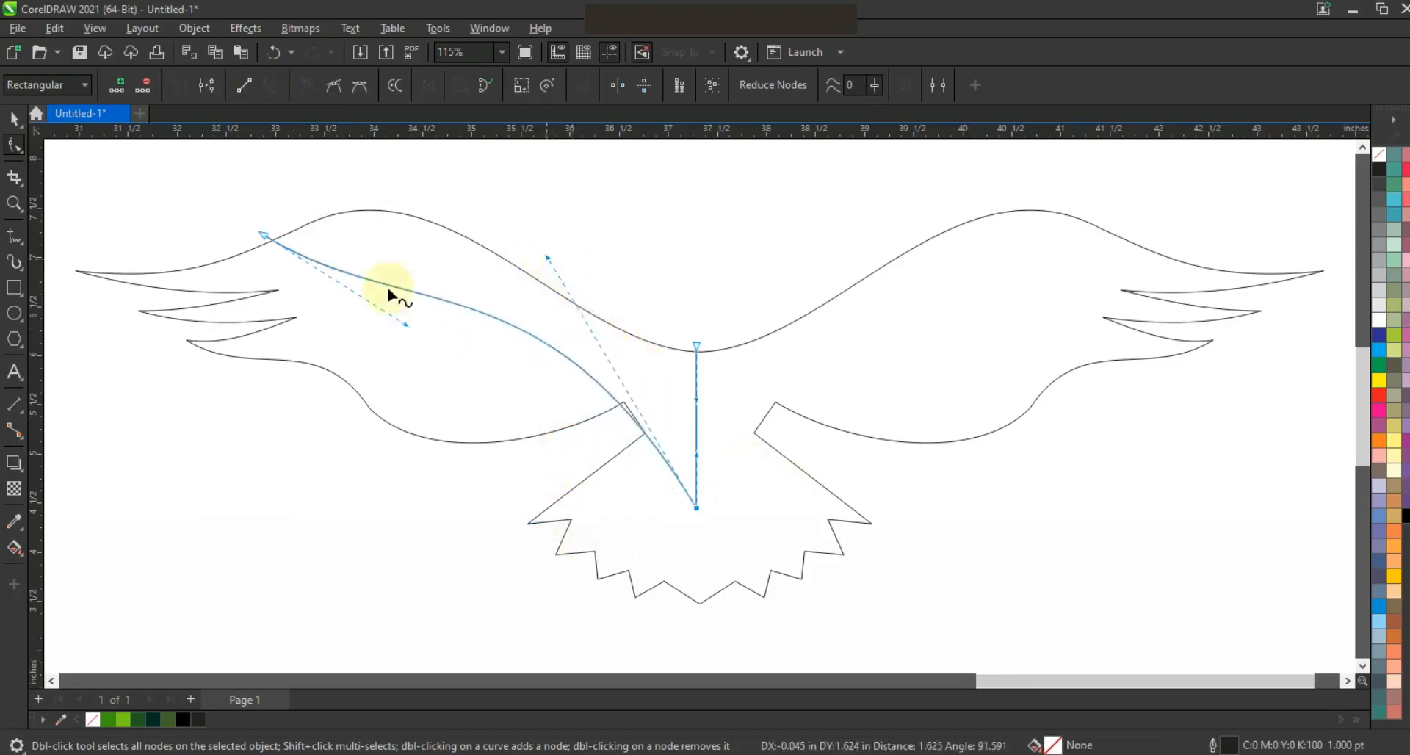
left_click_drag(399, 323, 387, 181)
left_click(696, 507)
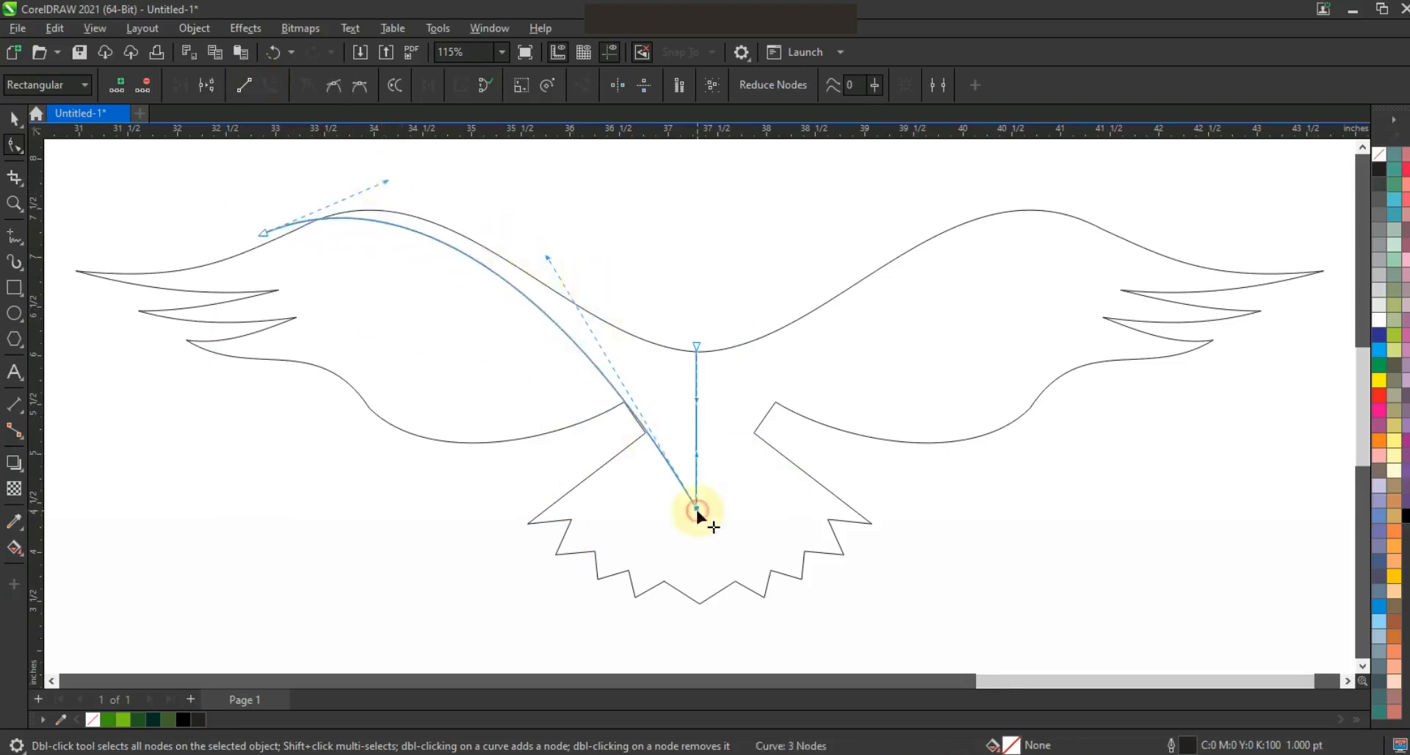
key("ctrl")
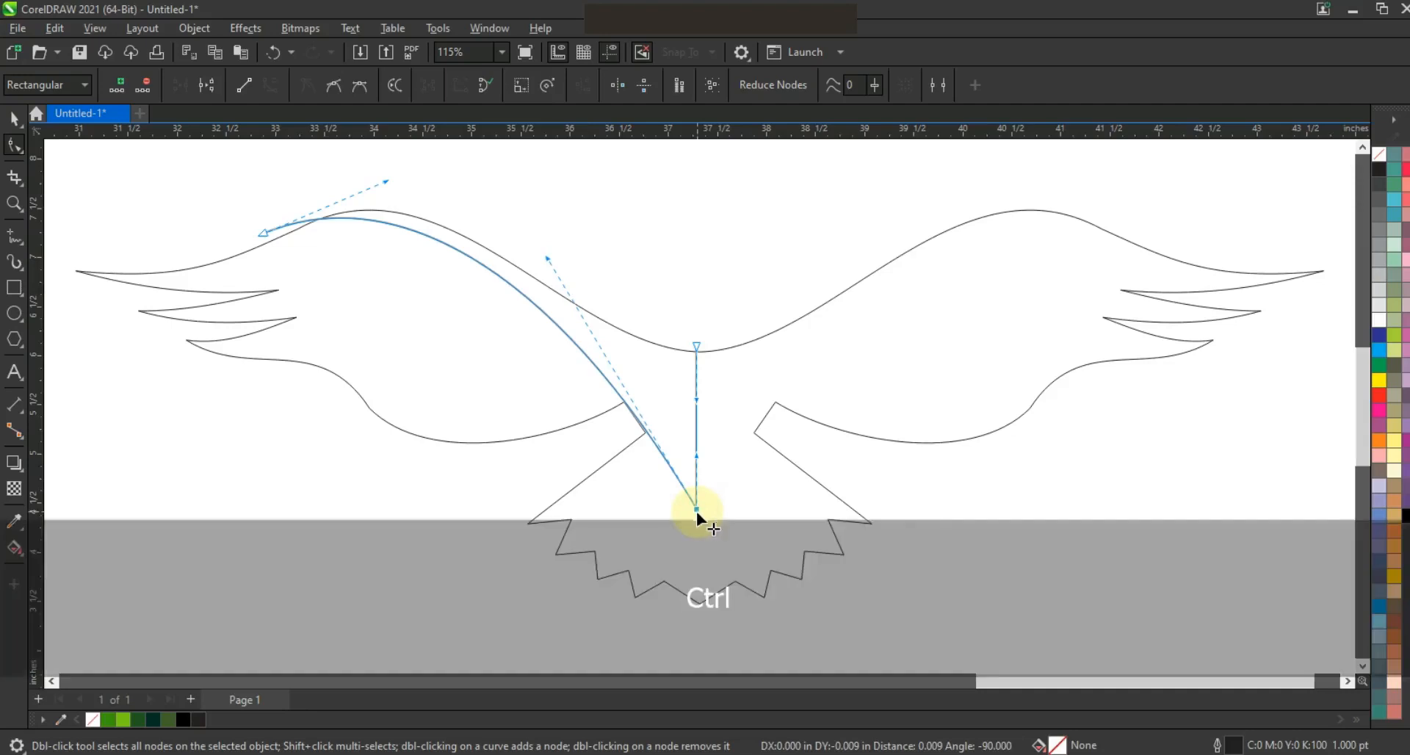
left_click_drag(548, 261, 554, 254)
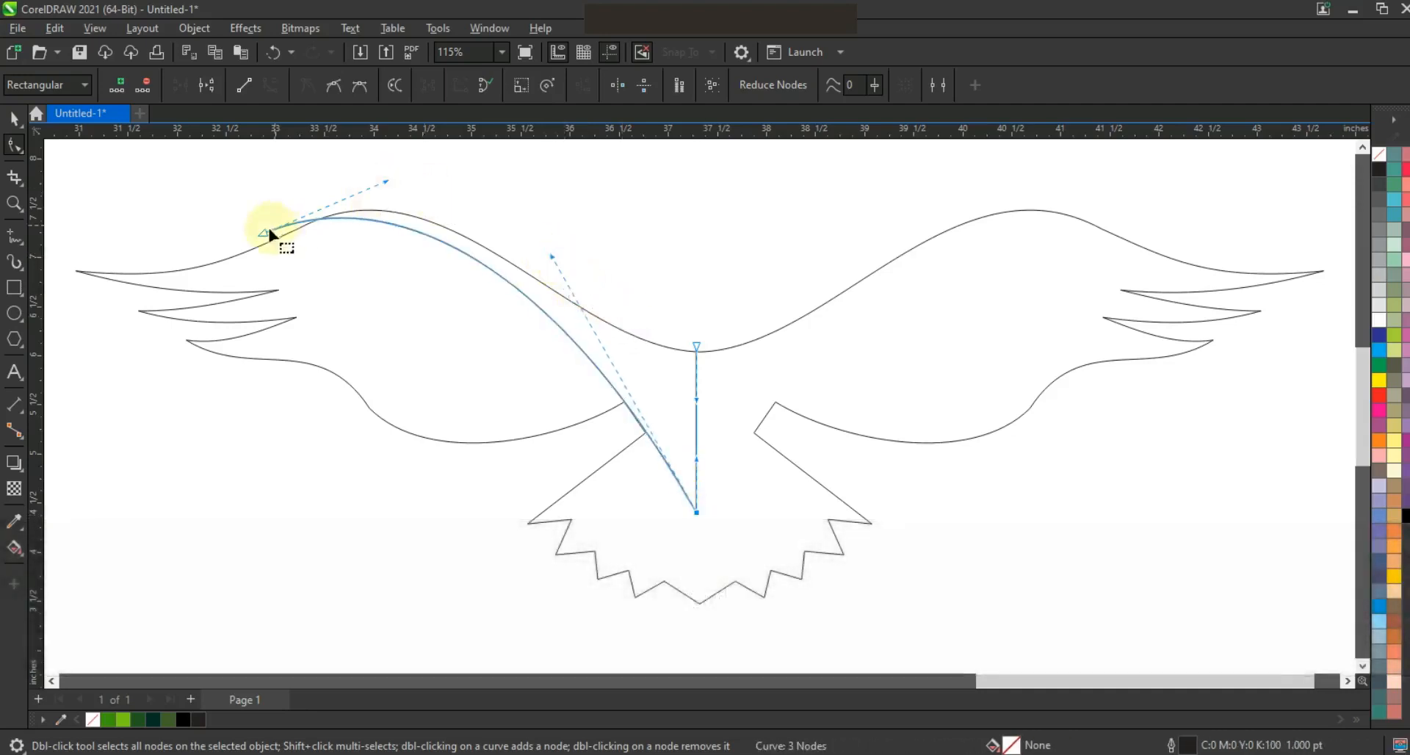
left_click_drag(257, 239, 371, 173)
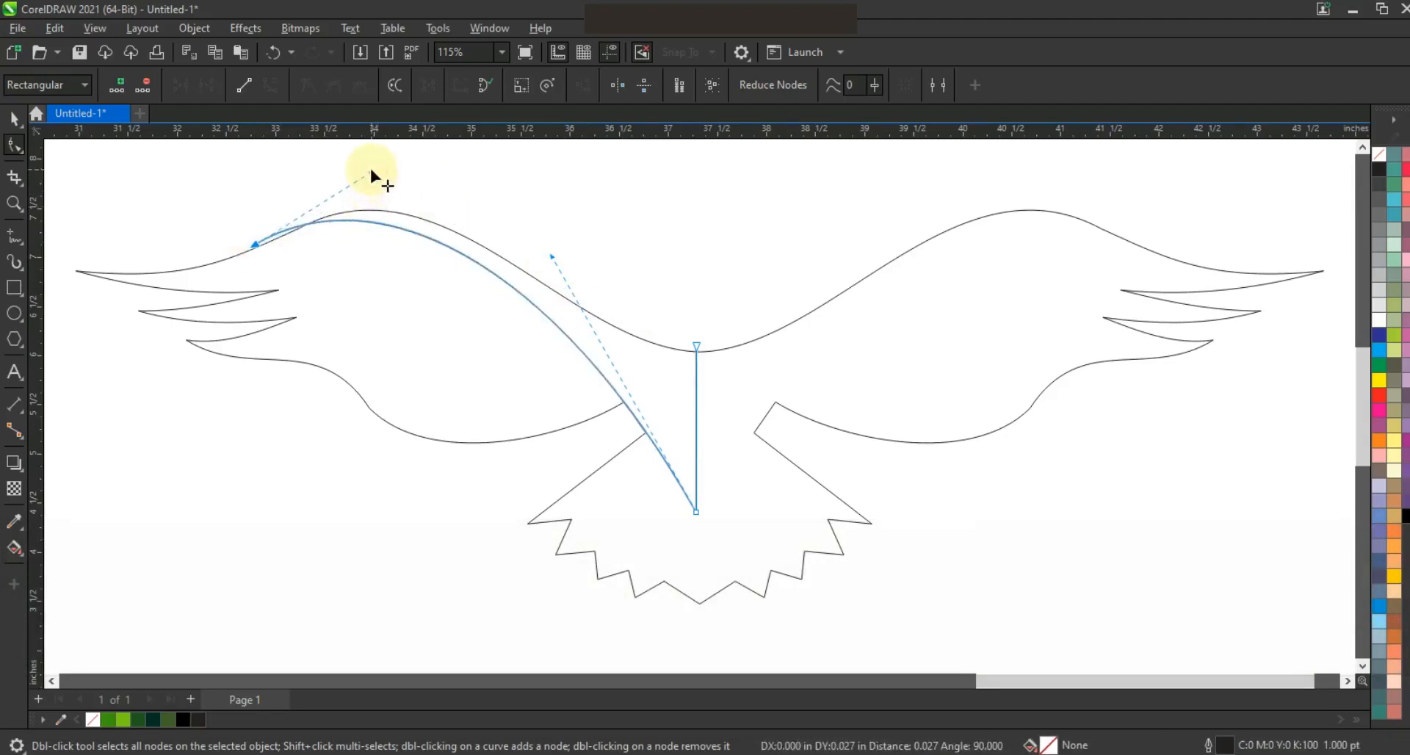
left_click(14, 119)
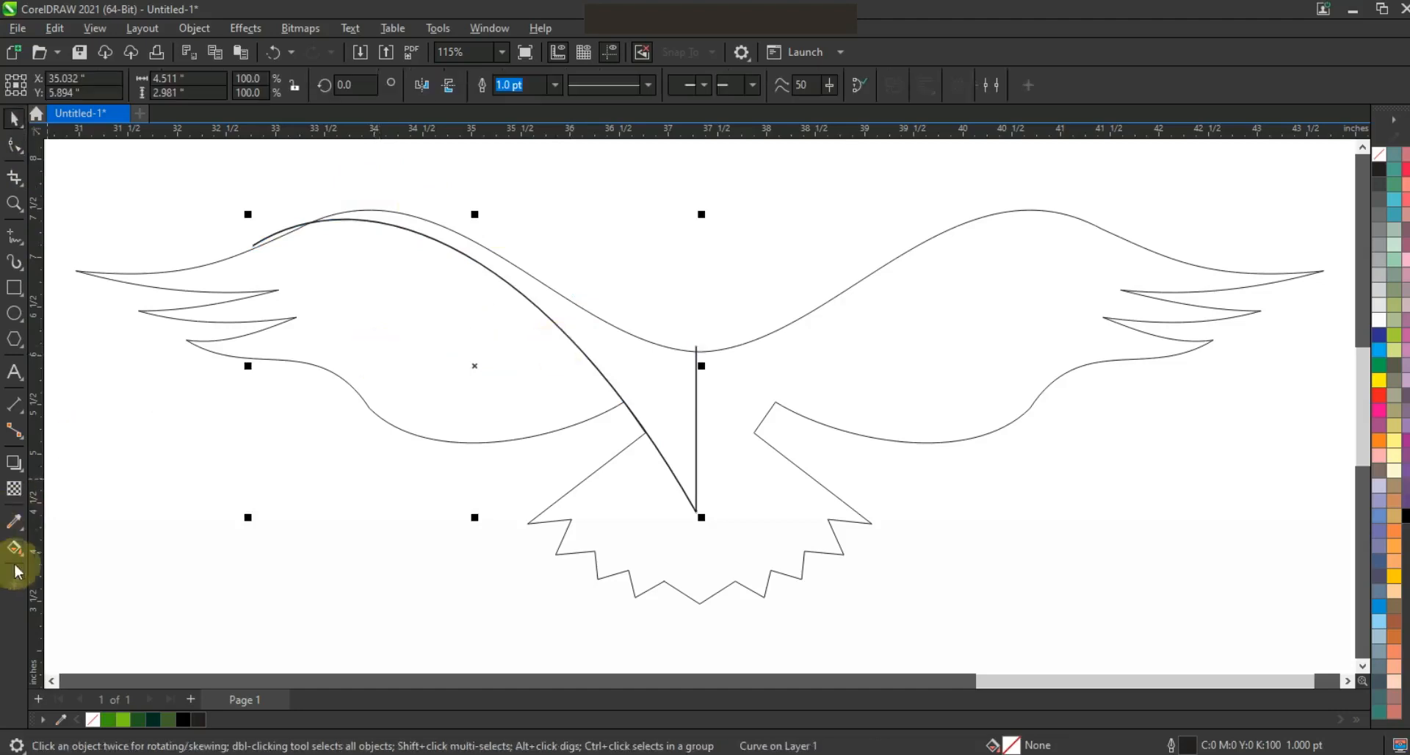
Step: Smart-fill the region between the drawn curve and the left wing's upper edge with light blue, and delete the construction line
left_click(28, 561)
left_click(74, 564)
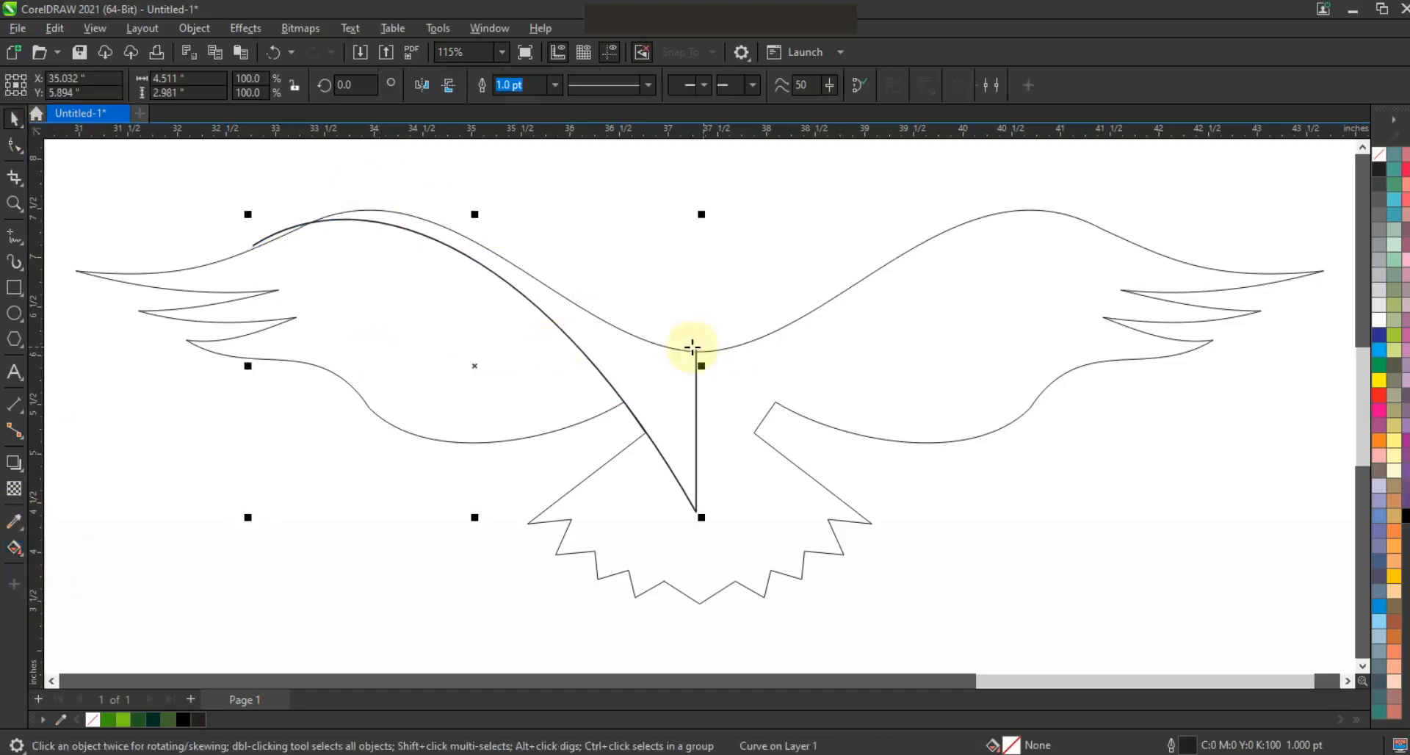
left_click(645, 374)
left_click(13, 119)
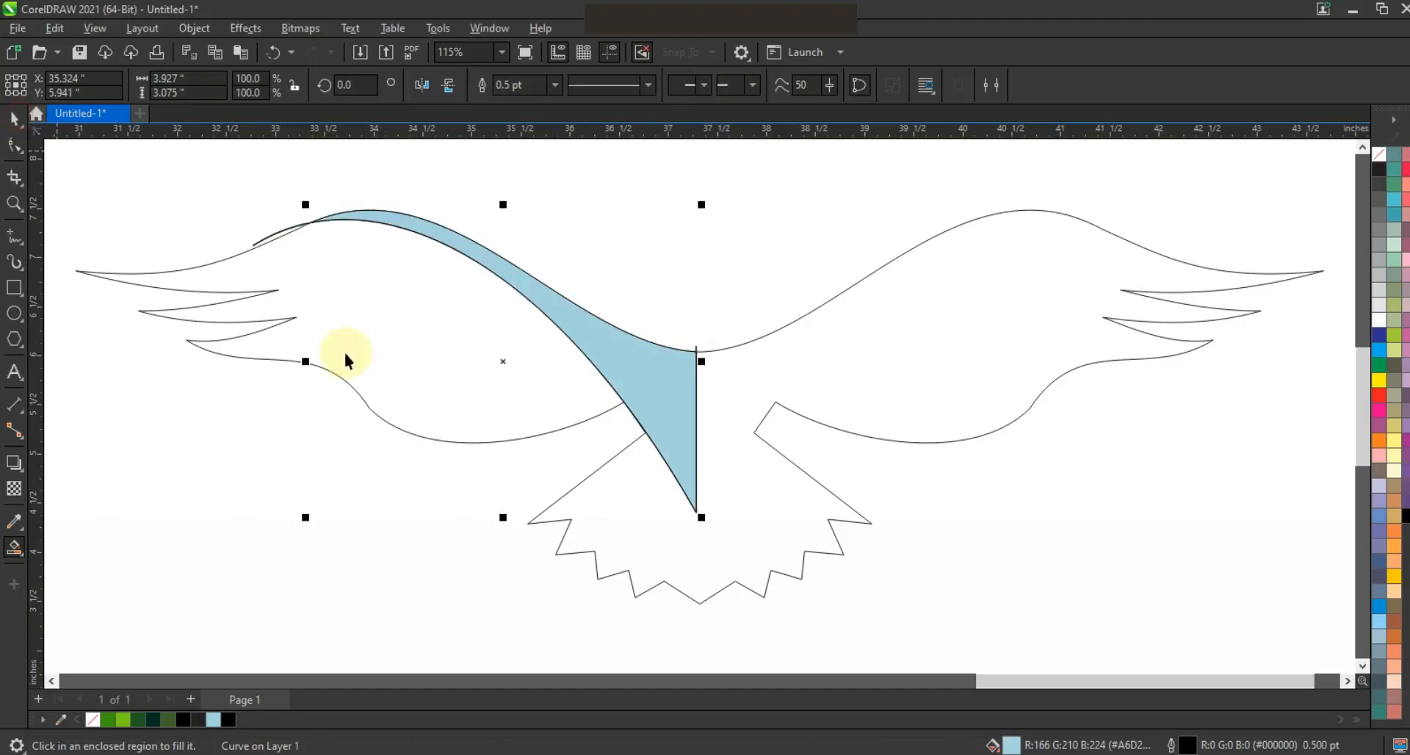
left_click(273, 236)
key("Delete")
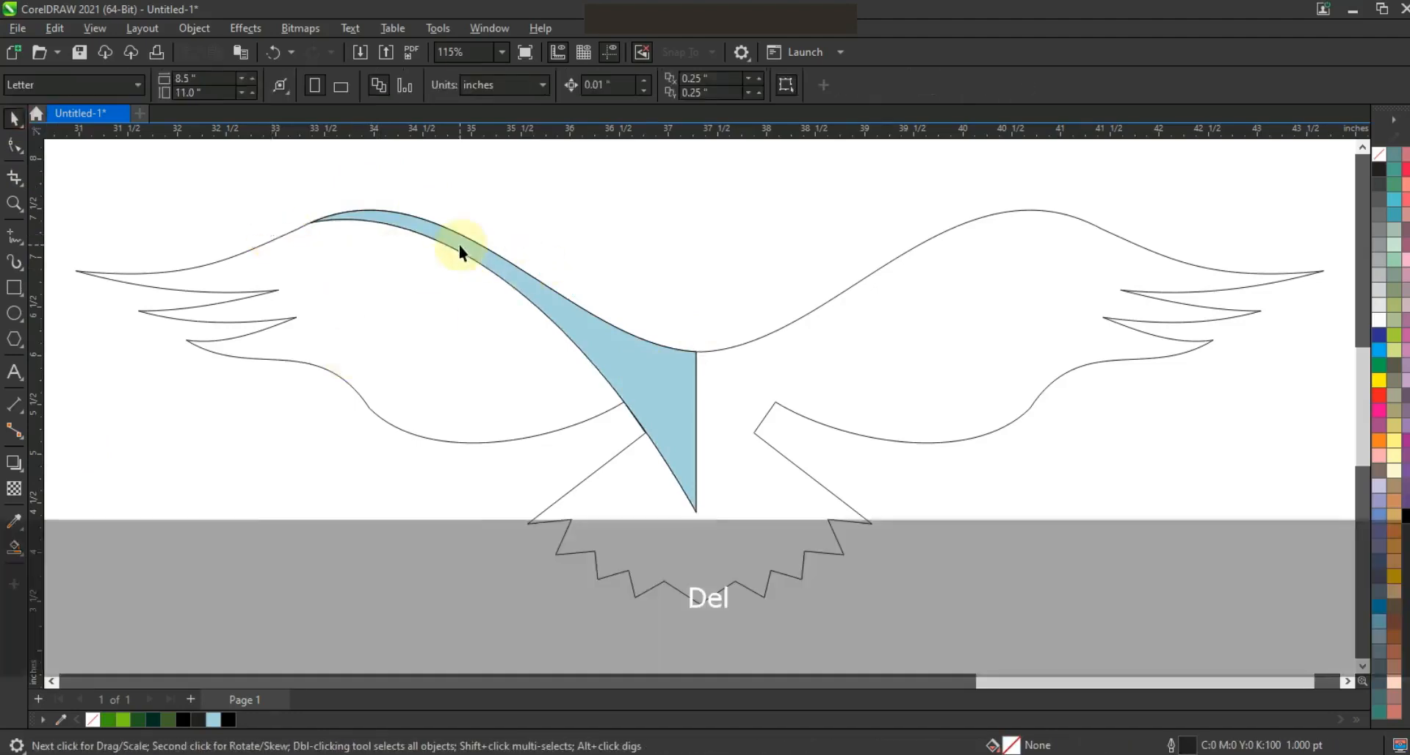
Step: Mirror a copy of the light blue shape onto the right wing and weld both halves into one V-shaped body
left_click(460, 244)
left_click_drag(308, 371, 667, 393)
left_click(623, 378, "shift")
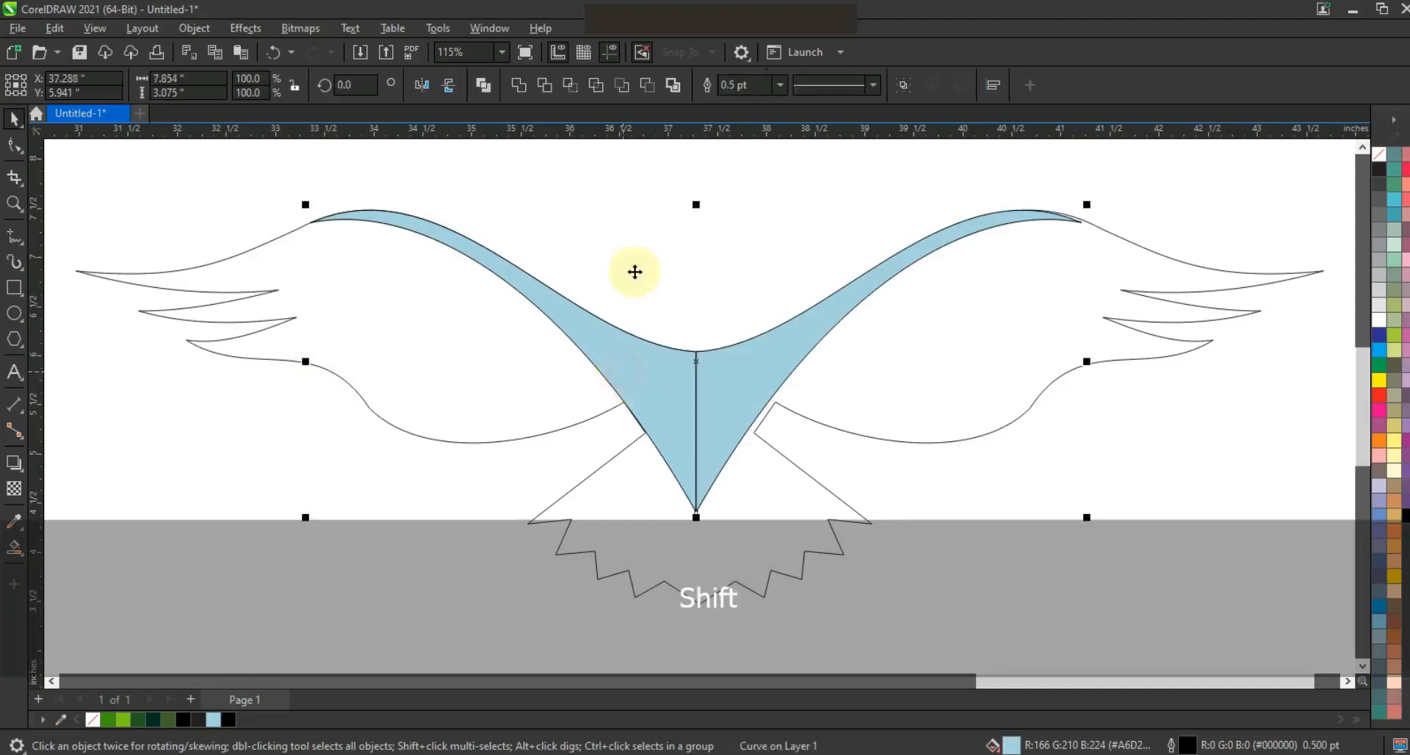
left_click(524, 89)
key("Escape")
Step: Draw a straight 1.0 pt line from the left wing's shoulder down to the wing's lower edge
scroll(959, 382, "down", 1)
key("z")
left_click_drag(478, 261, 1169, 526)
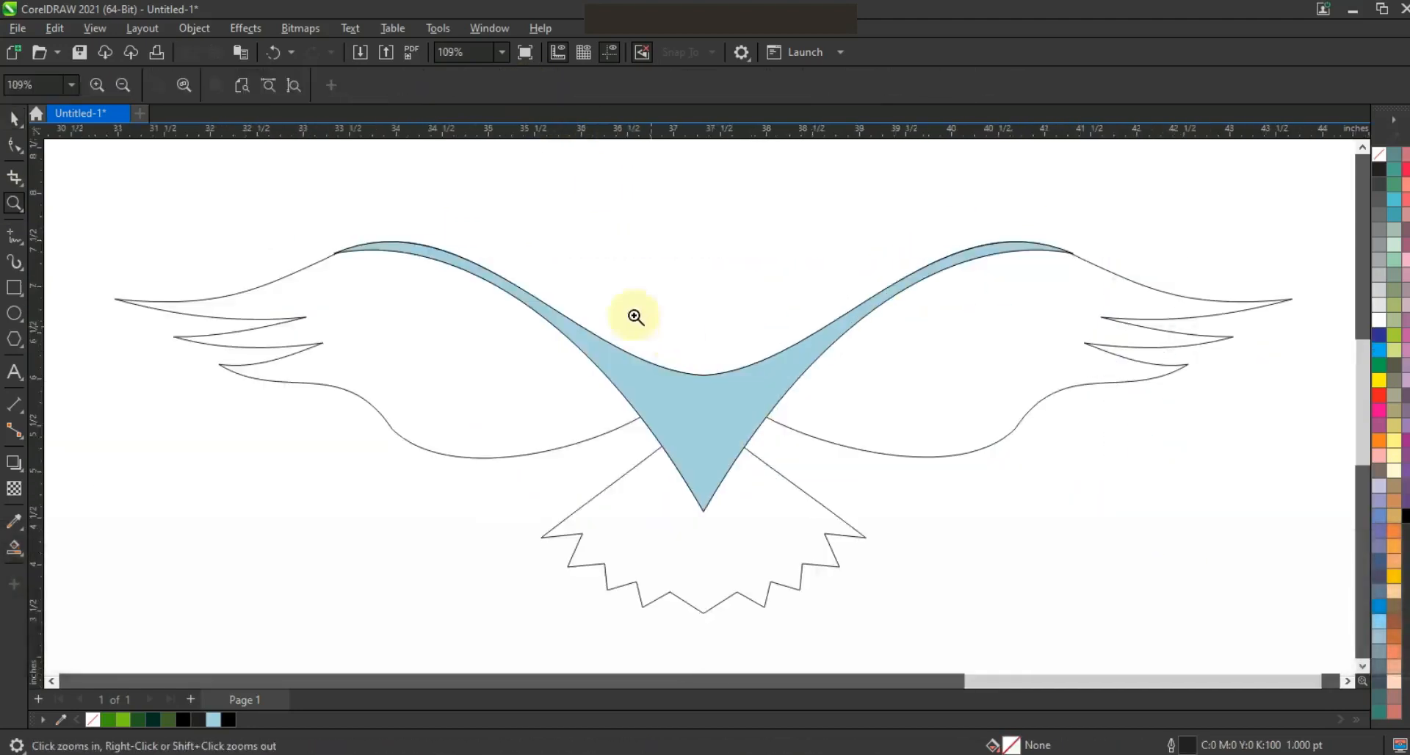
left_click(15, 237)
left_click(333, 248)
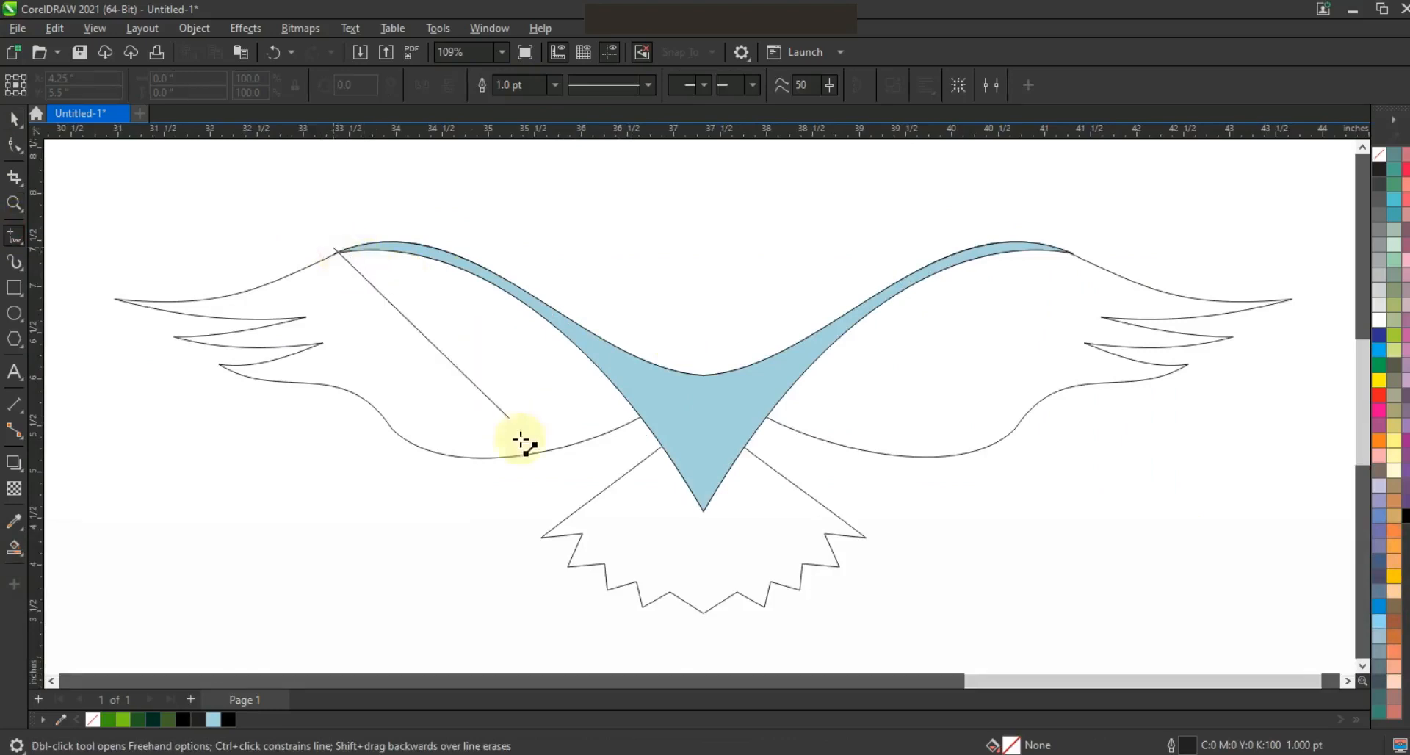
left_click(551, 459)
Step: Bend the left wing's inner line into an outward-bulging arc that starts under the blue band and hooks back at the lower edge
left_click(18, 146)
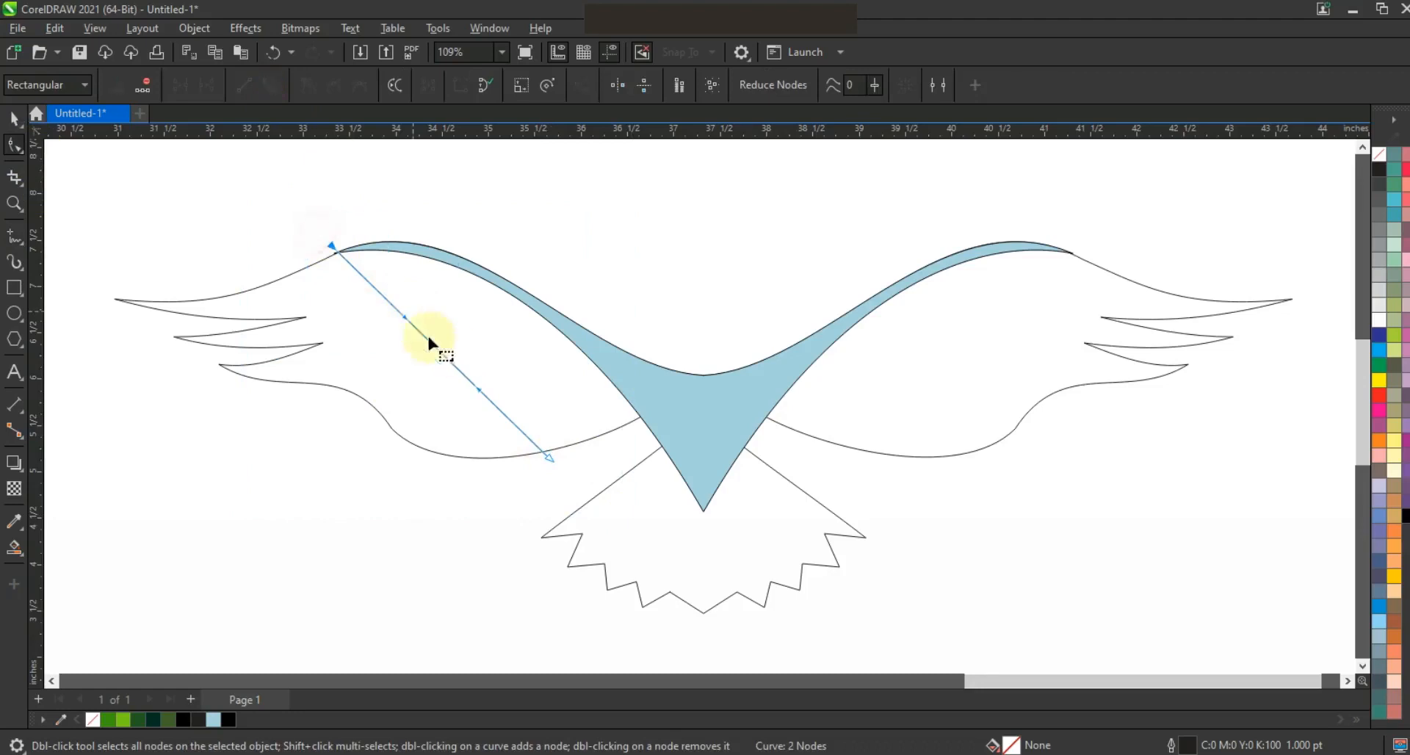
left_click_drag(408, 318, 480, 392)
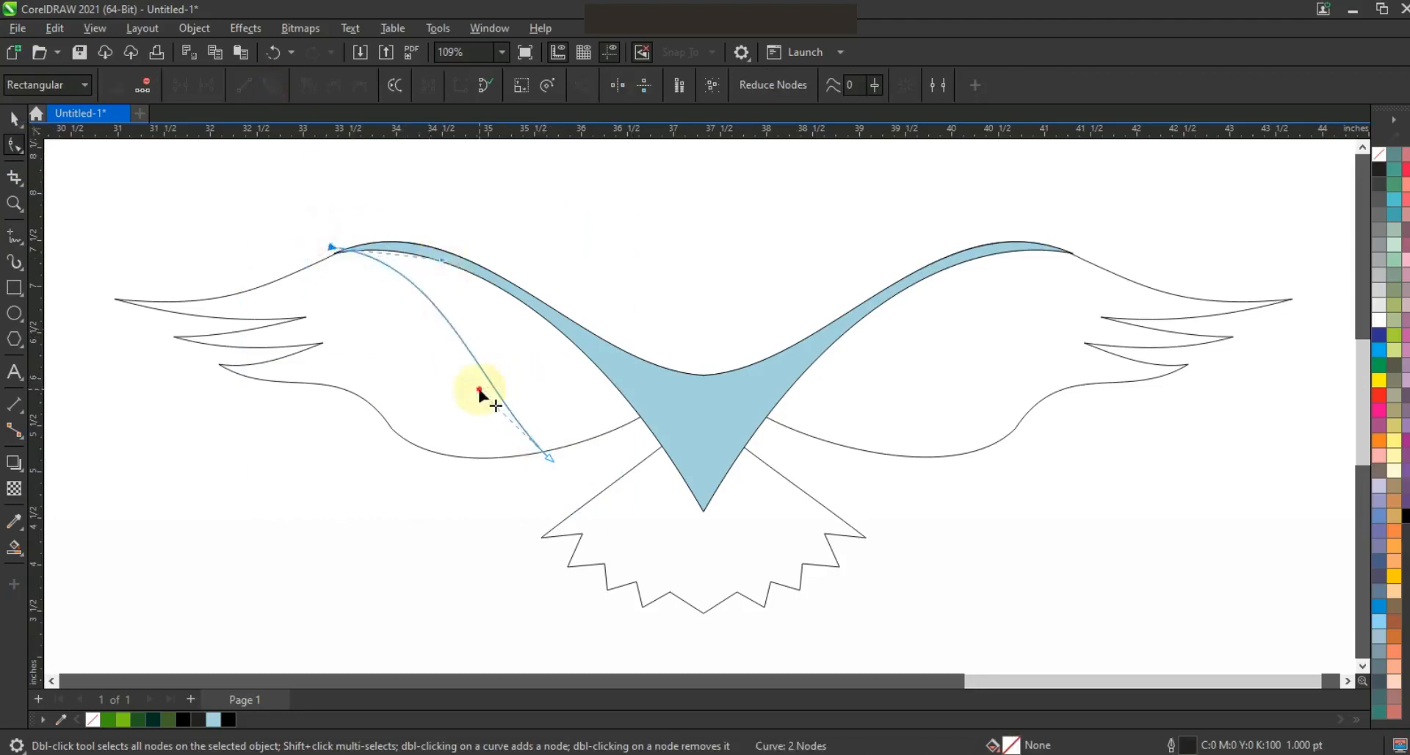
left_click_drag(607, 371, 621, 362)
left_click_drag(549, 457, 537, 456)
left_click_drag(612, 365, 649, 372)
left_click_drag(448, 267, 432, 239)
left_click(14, 119)
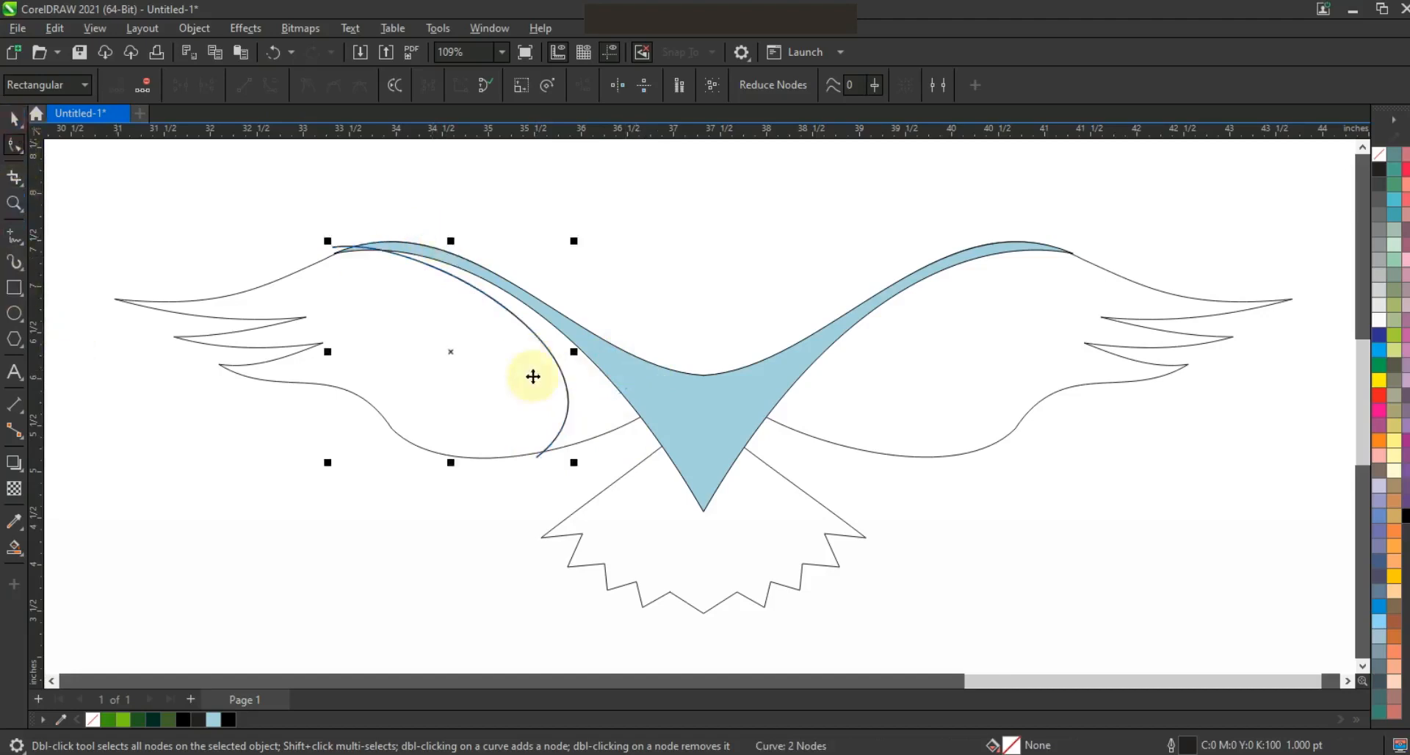
Step: Create a horizontally mirrored copy of the wing arc and place it level at the matching position on the right wing
left_click_drag(328, 358, 573, 379)
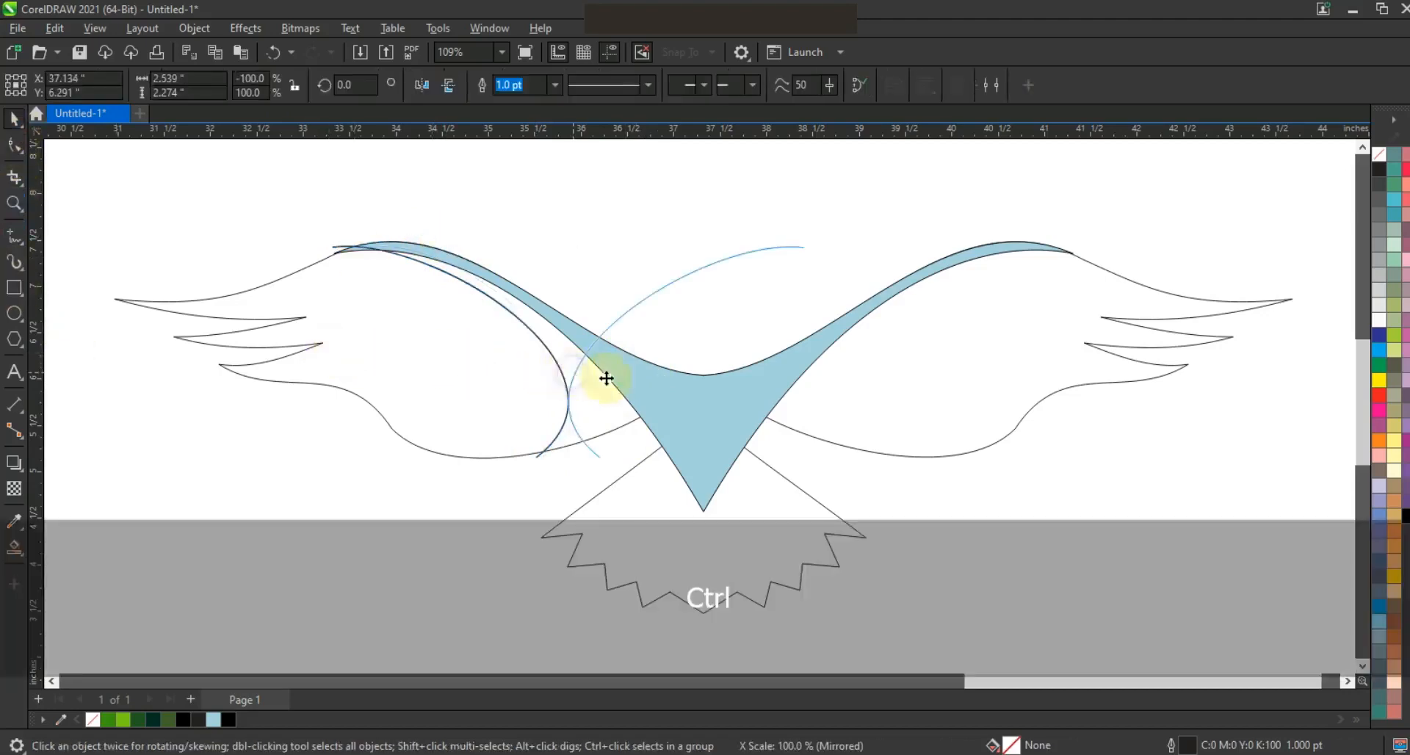
left_click_drag(687, 384, 812, 389)
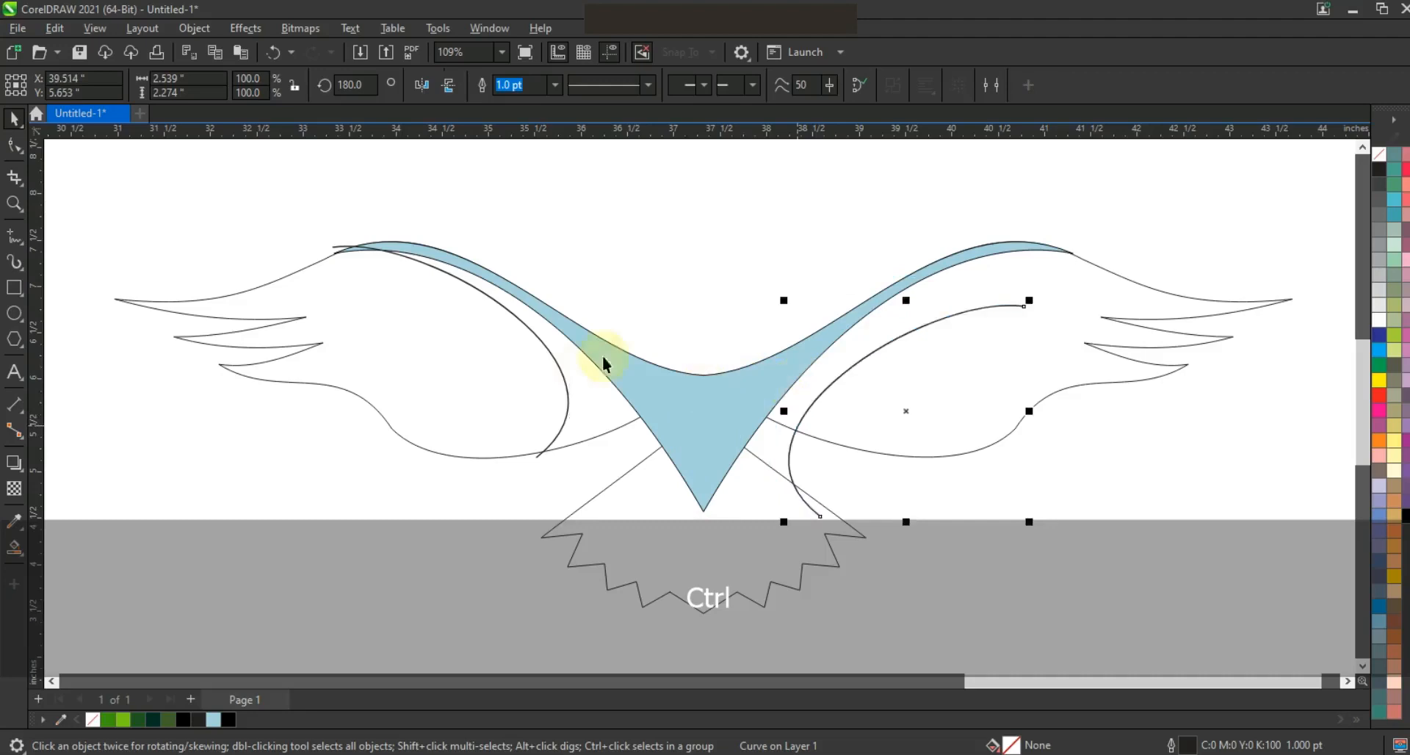
key("ctrl+z")
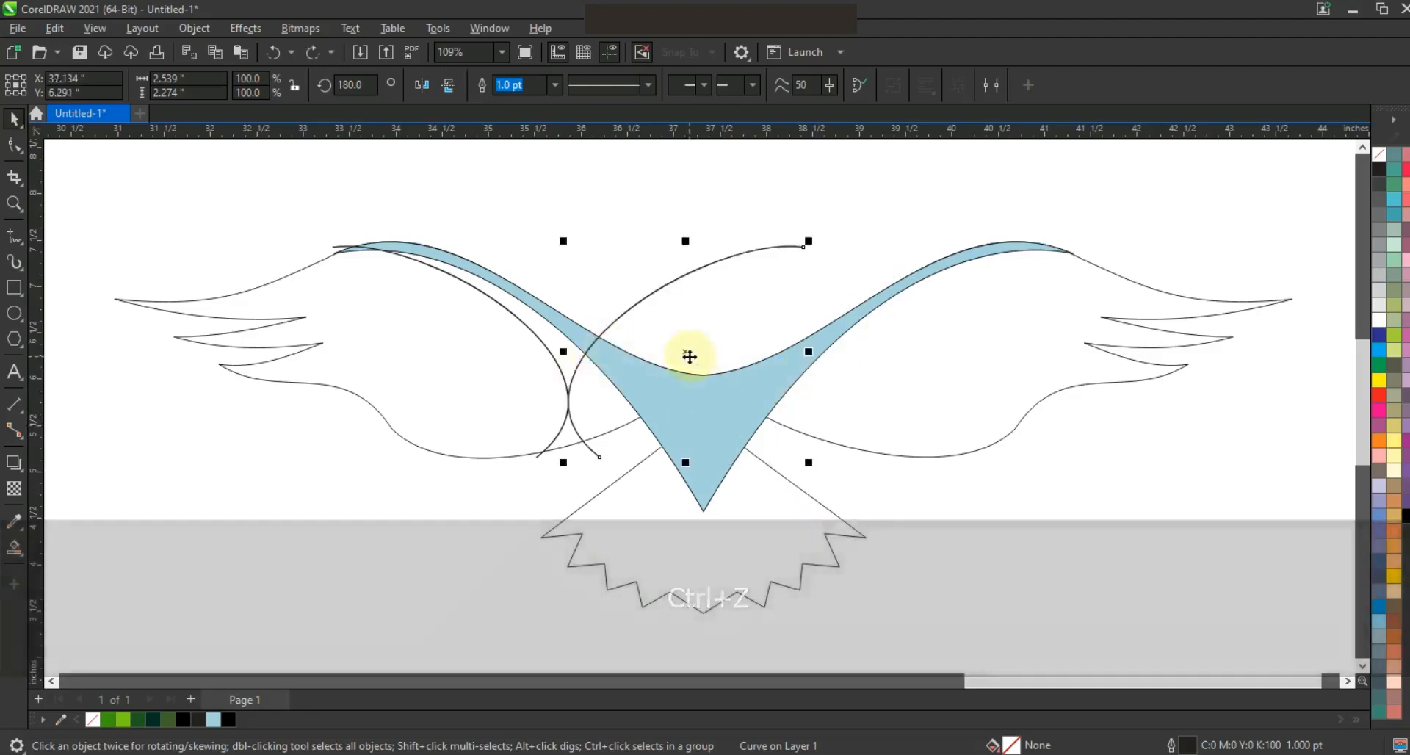
left_click_drag(697, 357, 934, 360)
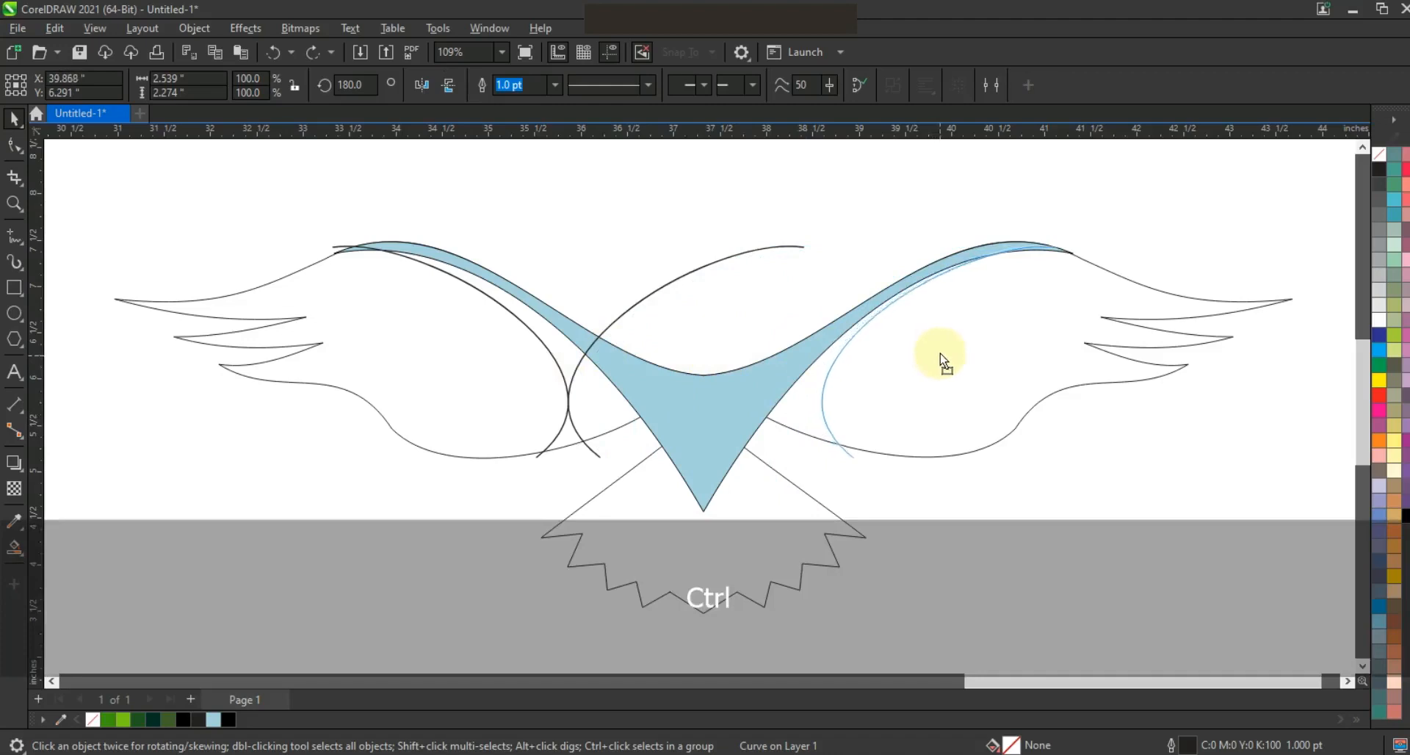
left_click_drag(941, 354, 947, 354)
left_click(739, 255)
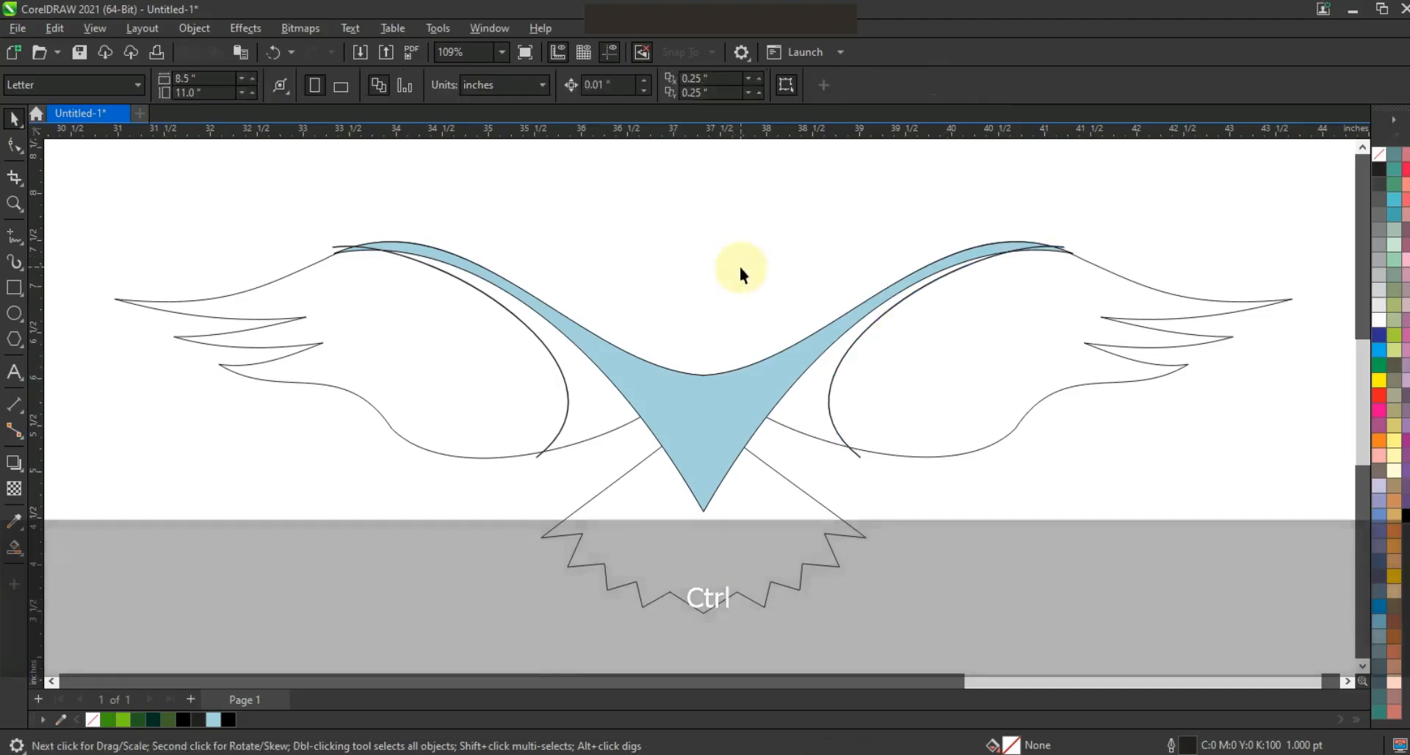
Step: Smart-fill the regions between the V-shaped body and the arcs on both wings with light blue
left_click(14, 523)
left_click(39, 551)
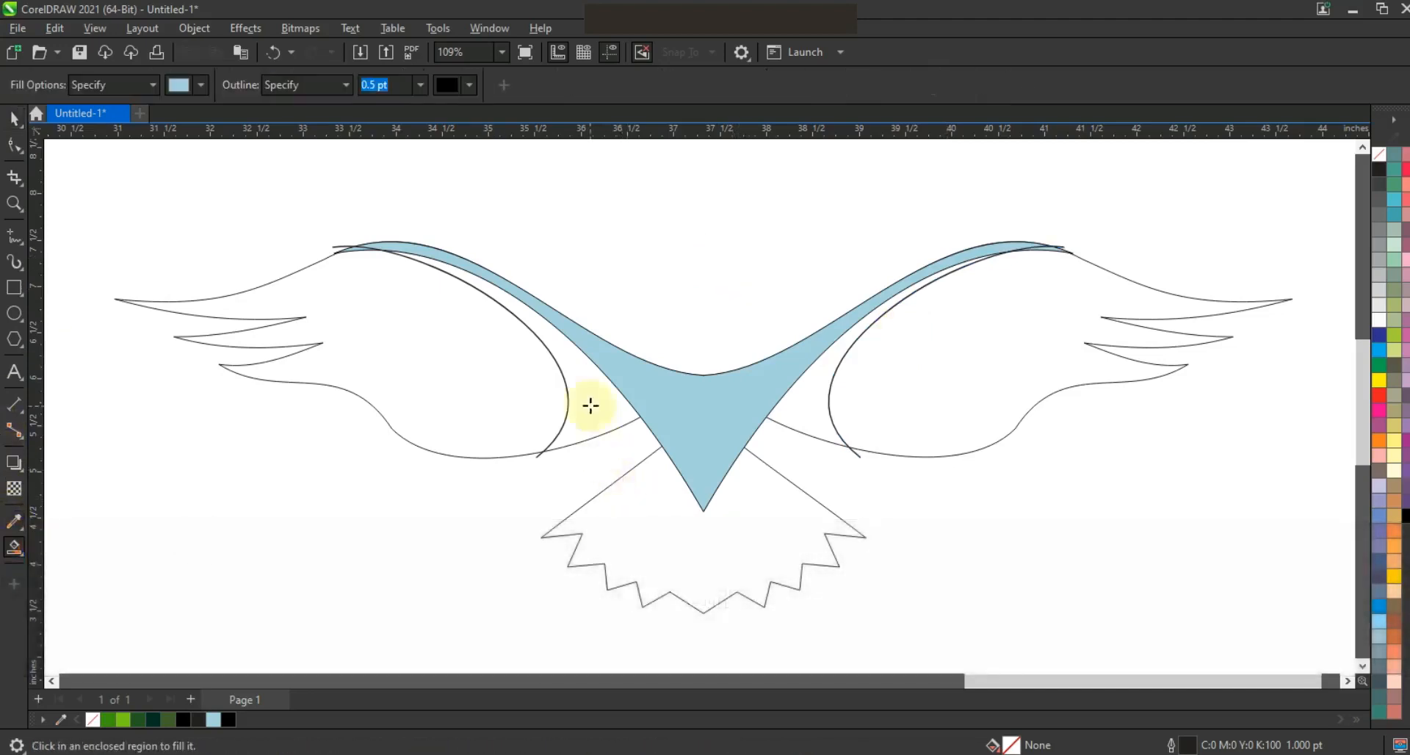
left_click(589, 403)
left_click(797, 408)
left_click(14, 117)
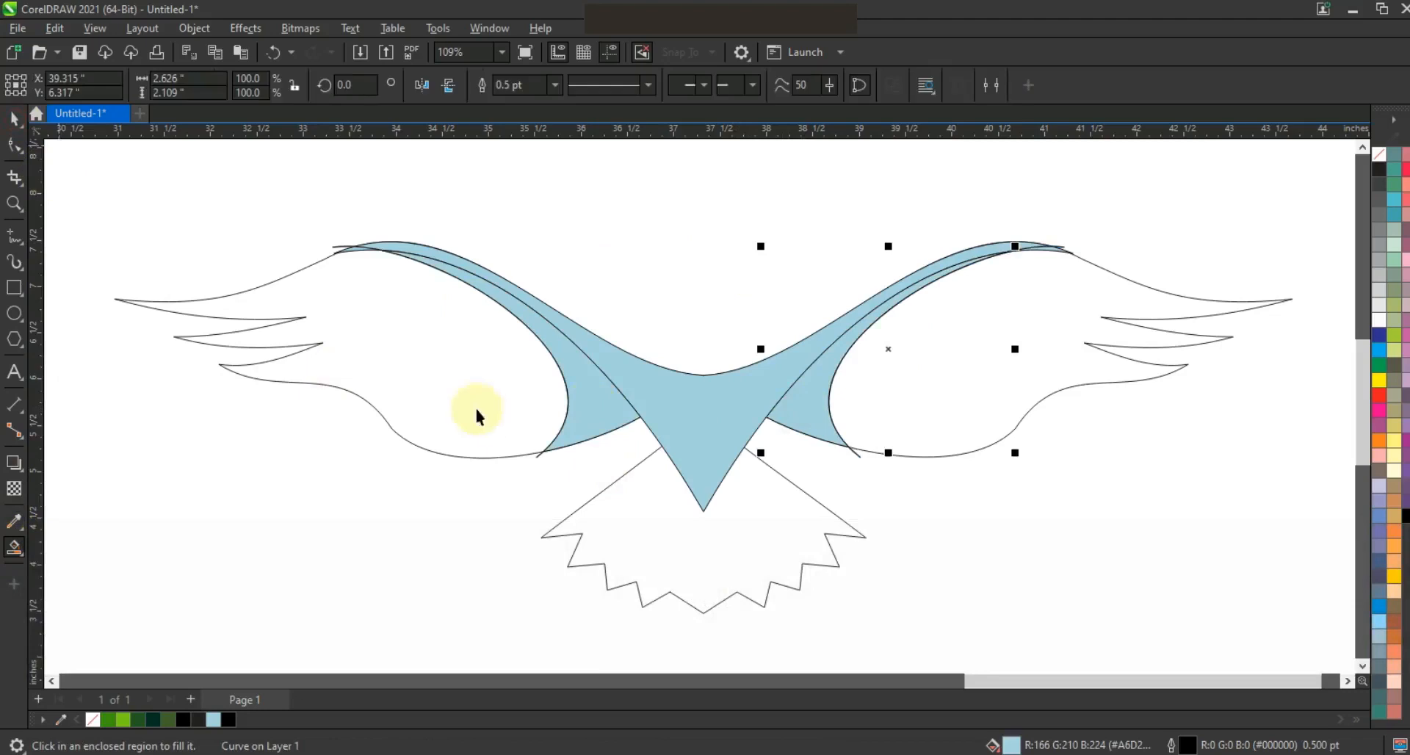
left_click(490, 494)
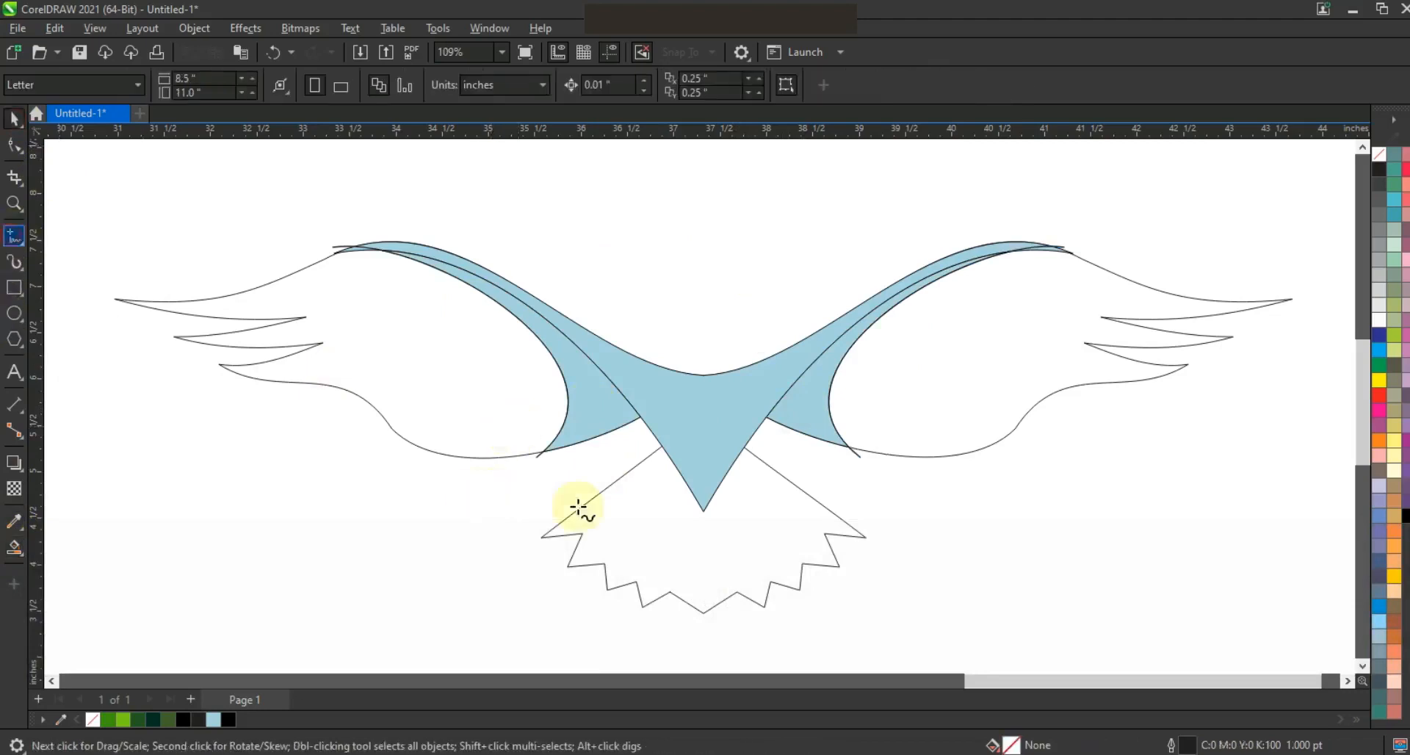
Step: Draw a V-shaped line below the body's pointed tip and smart-fill the band between it and the body with light blue
left_click(641, 456)
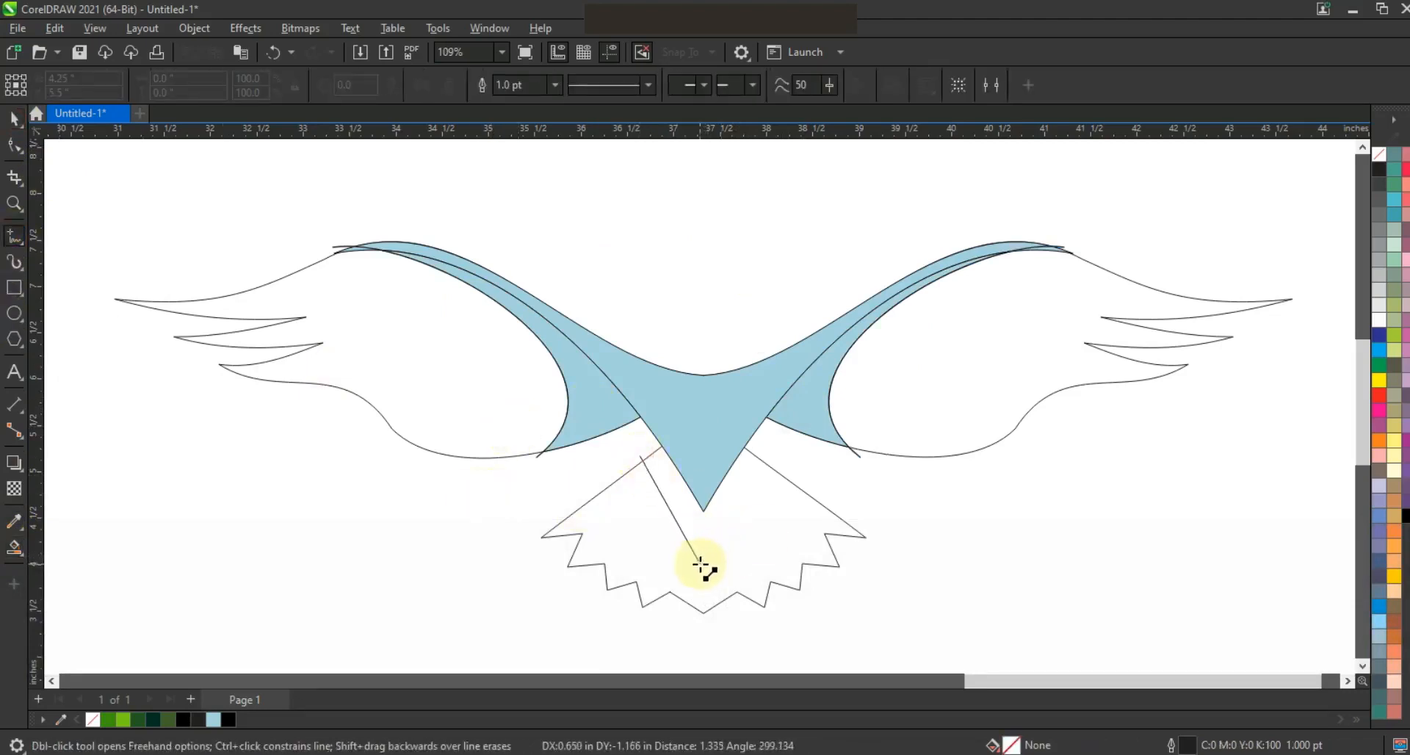
left_click(701, 550)
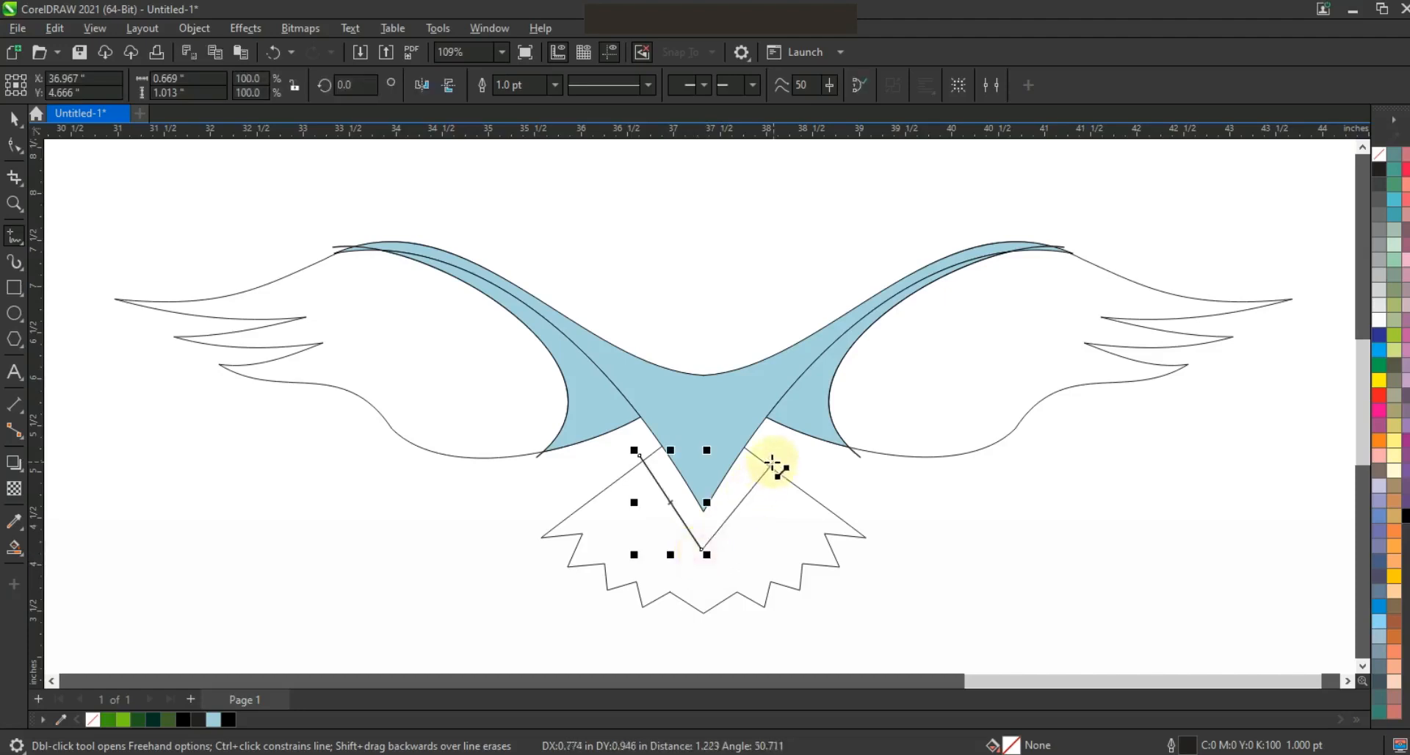
left_click(769, 456)
left_click(14, 547)
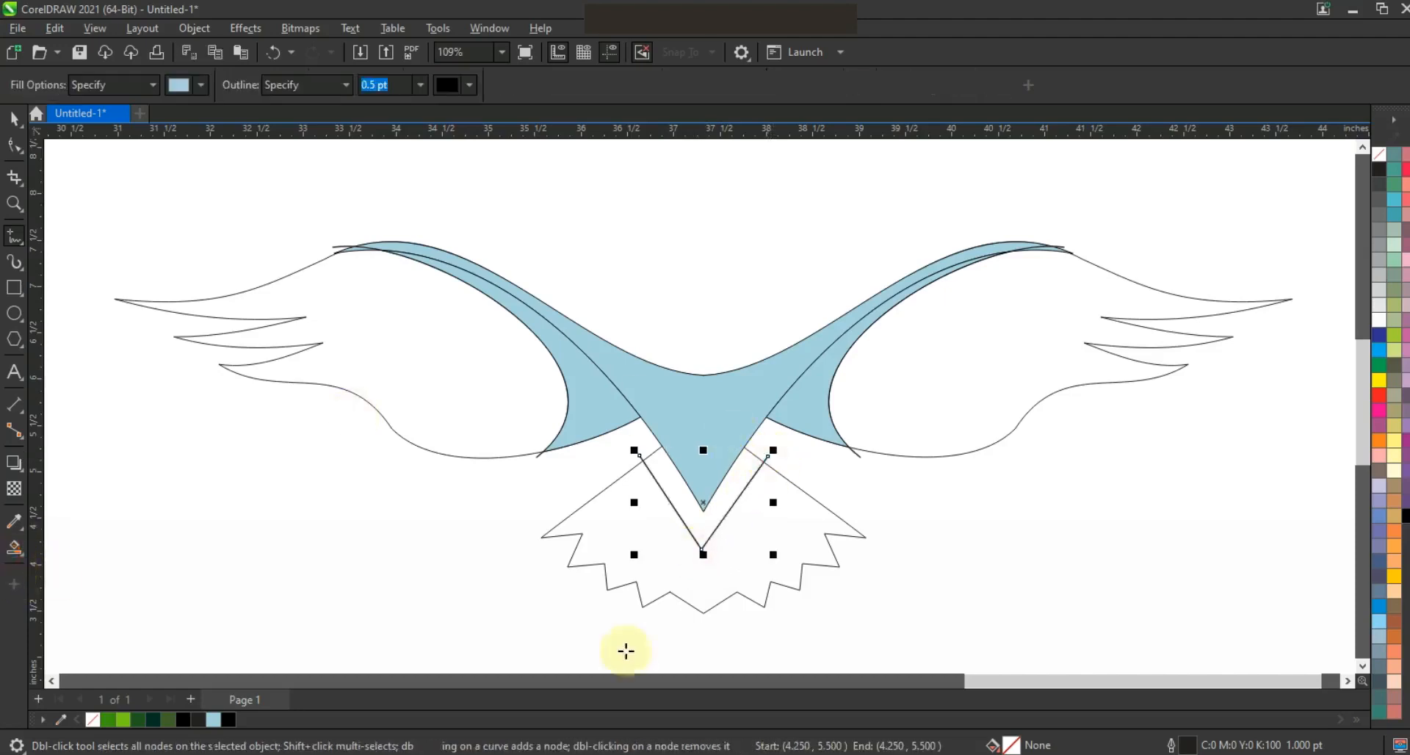
left_click(728, 512)
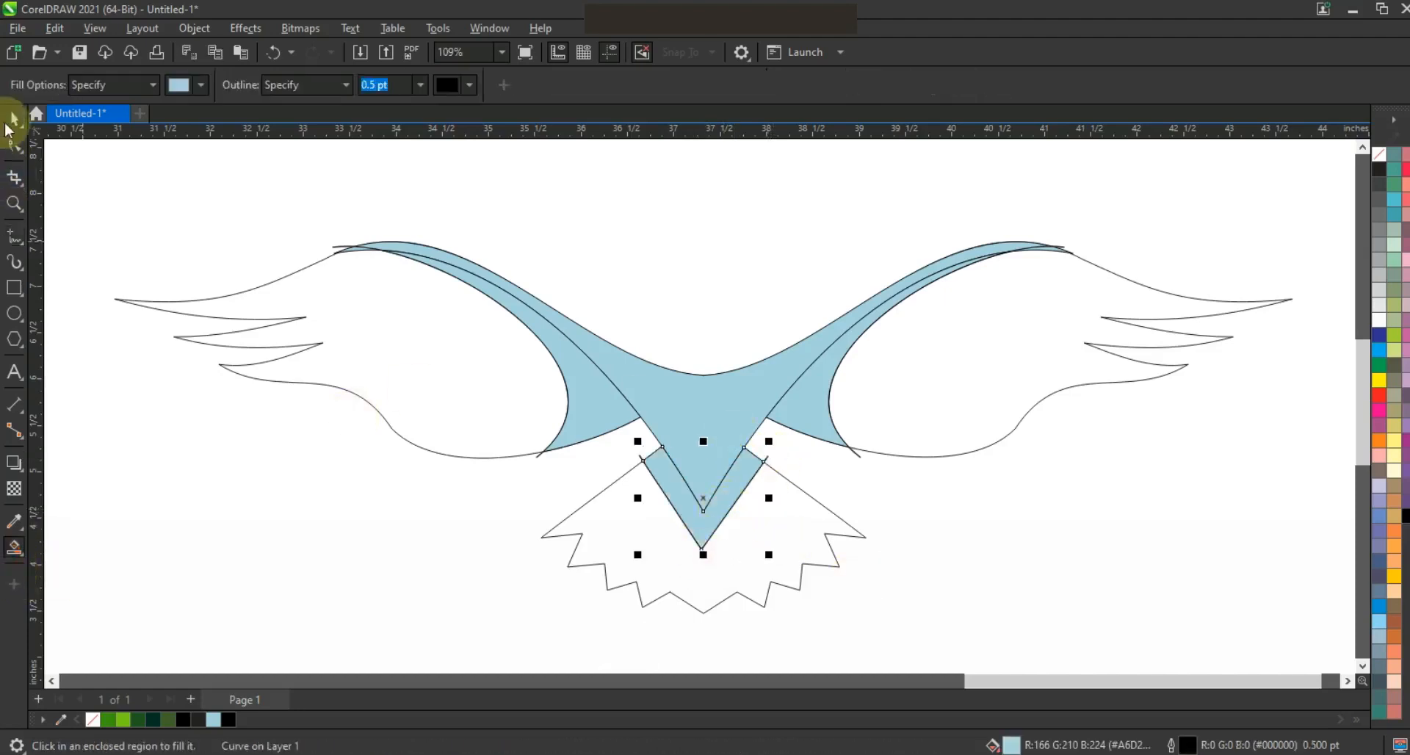
Step: Delete the leftover V line and the construction arcs that overshoot the wings
key("space")
left_click(804, 467)
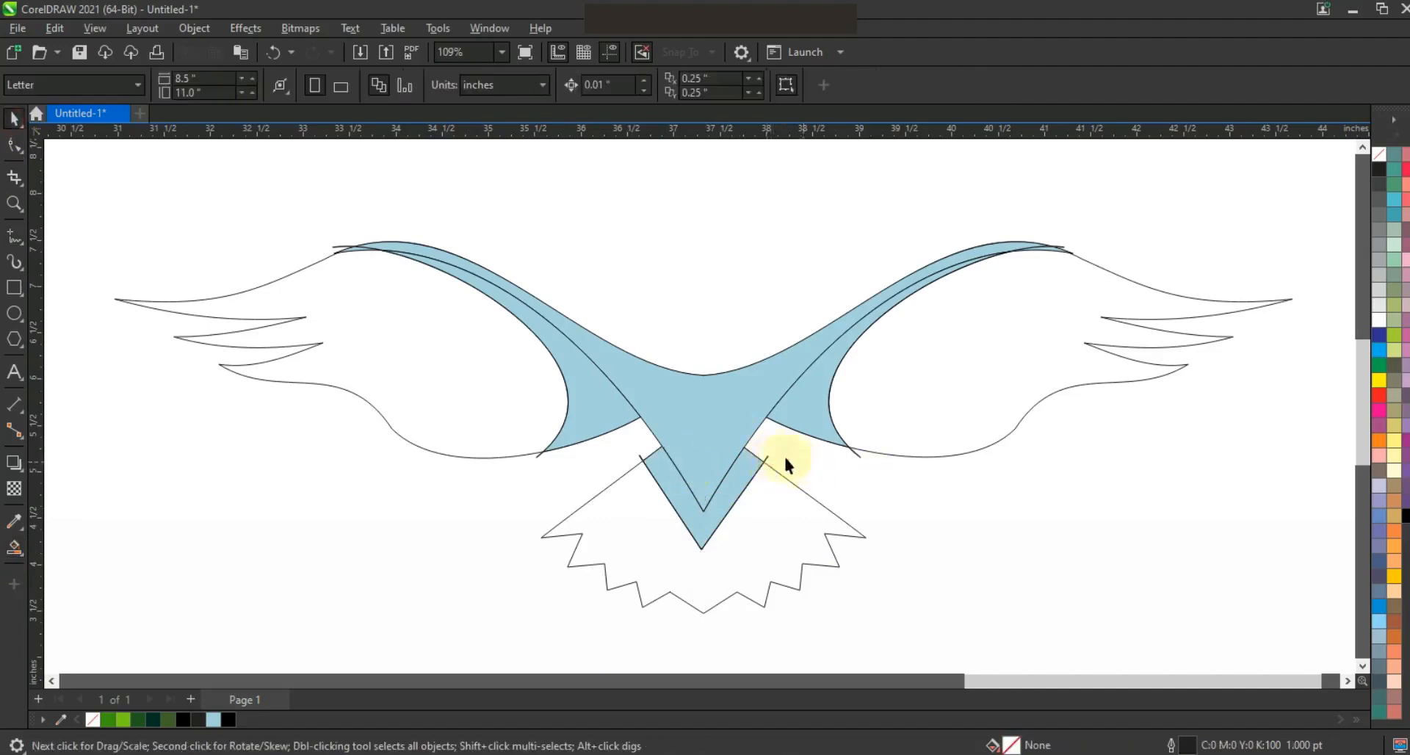
left_click(761, 456)
key("Delete")
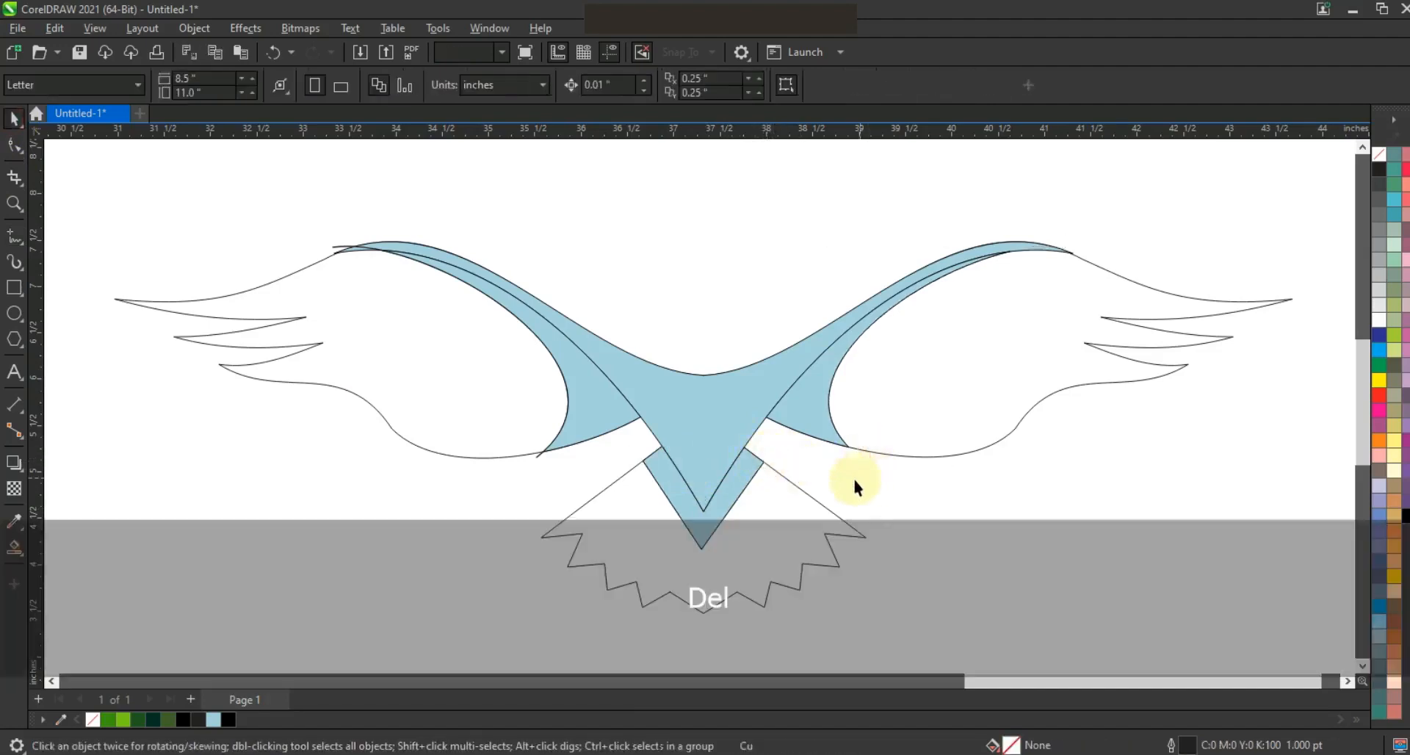
left_click(544, 464)
key("Delete")
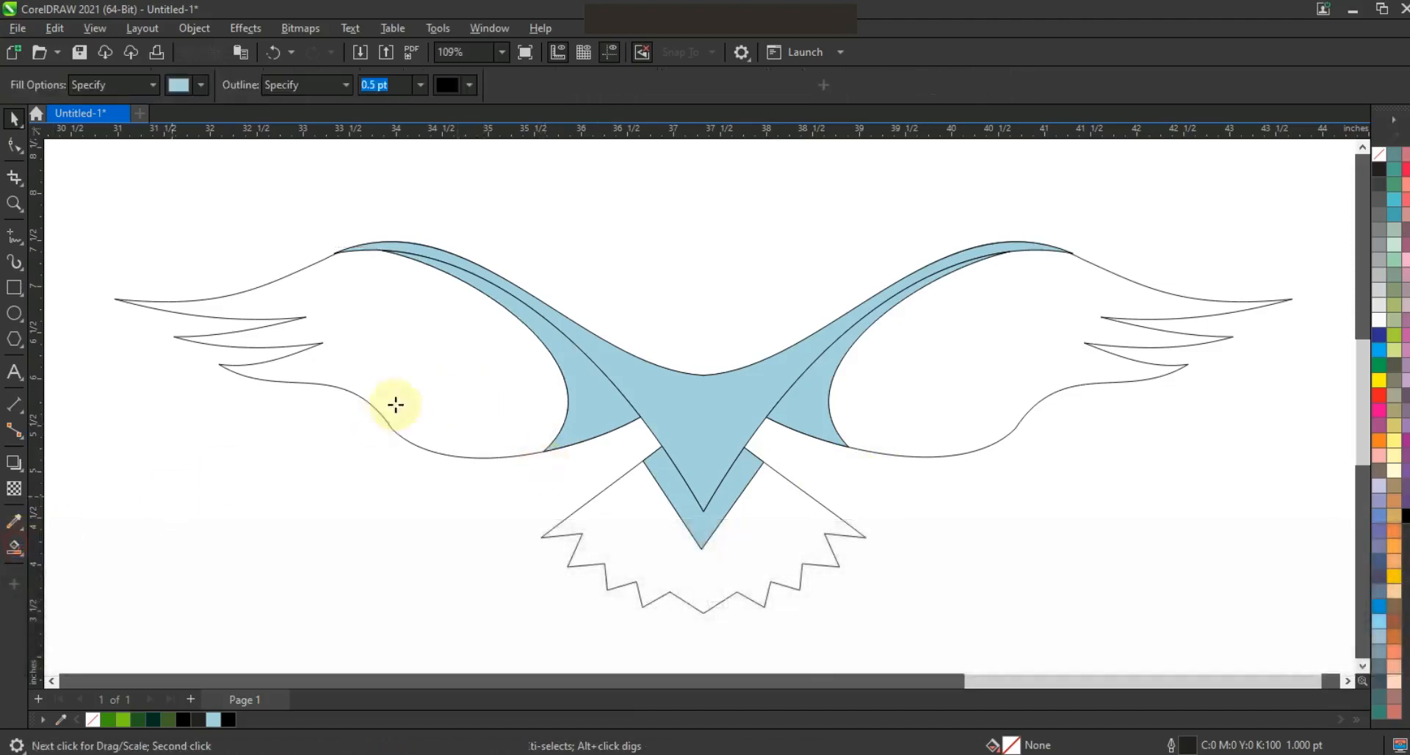
Step: Smart-fill the outer areas of both wings and the jagged tail with light blue
left_click(379, 420)
left_click(932, 372)
left_click(768, 560)
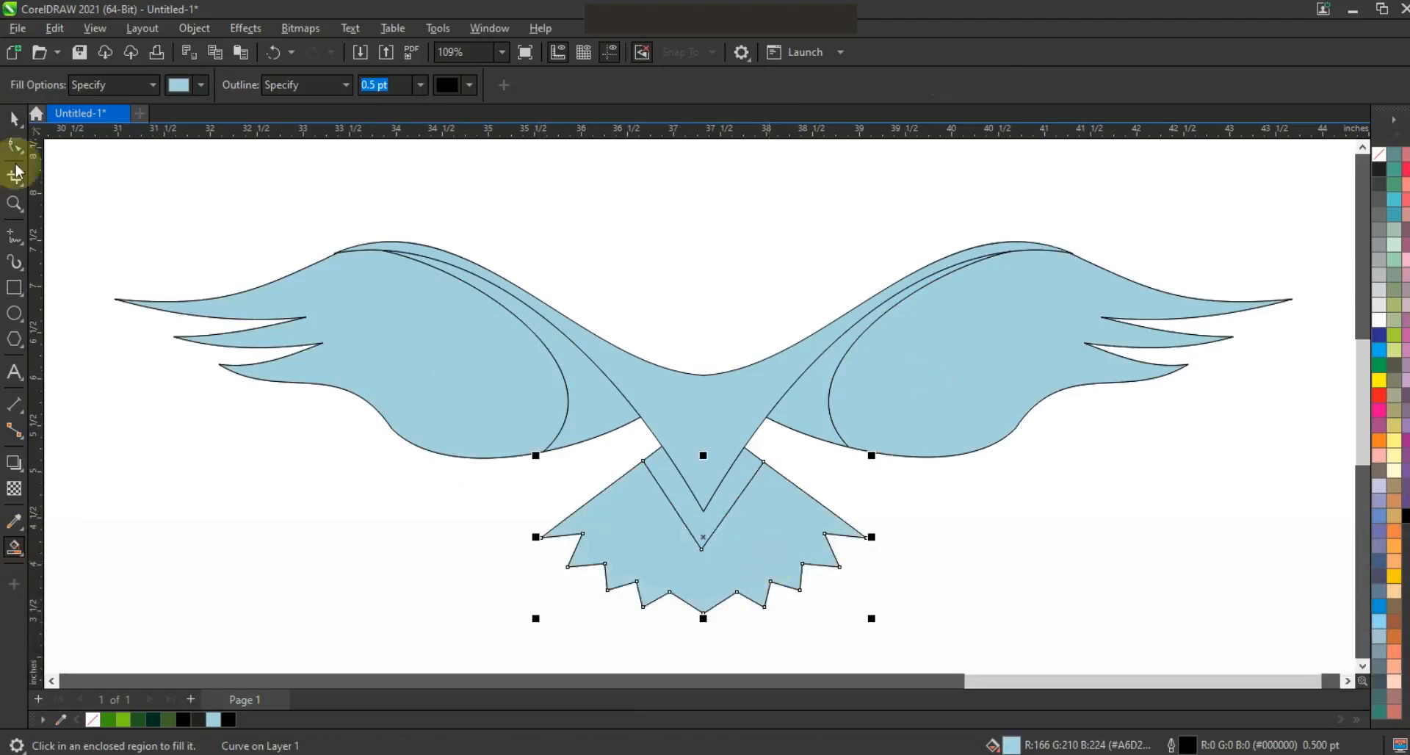
Step: Give the left wing a horizontal fountain fill running from green #3D9711 at its inner edge to light green #79CA15 towards the feathers
left_click(12, 120)
left_click(479, 406)
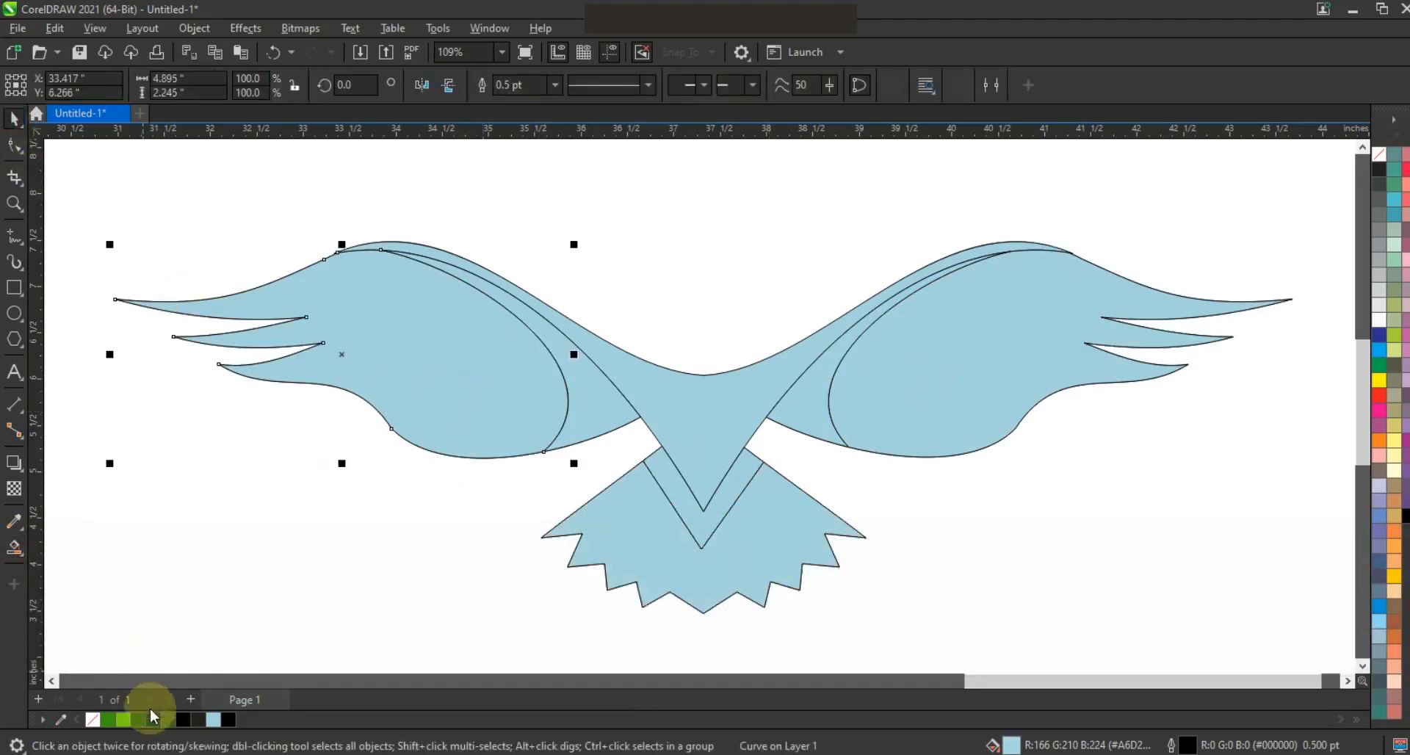
left_click(108, 720)
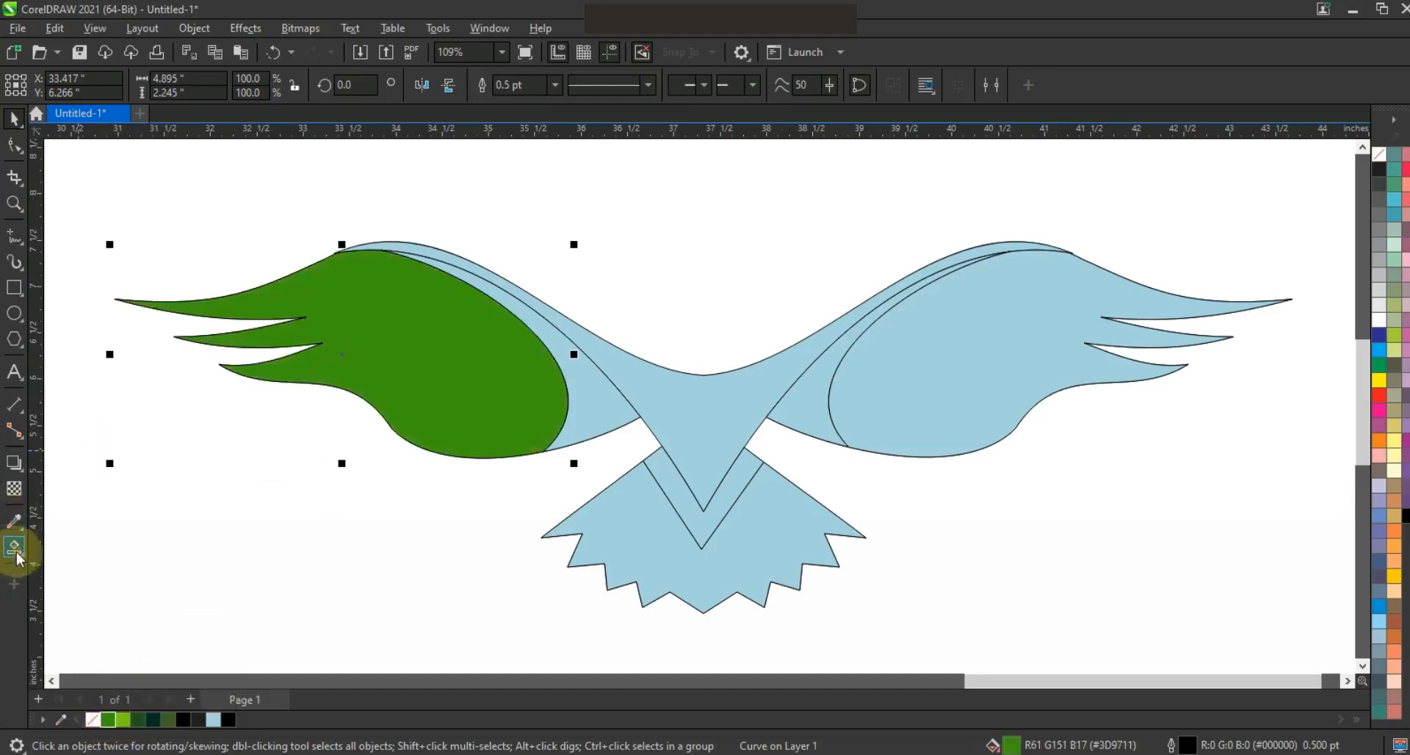
left_click(30, 555)
left_click(56, 550)
left_click_drag(567, 382, 326, 383)
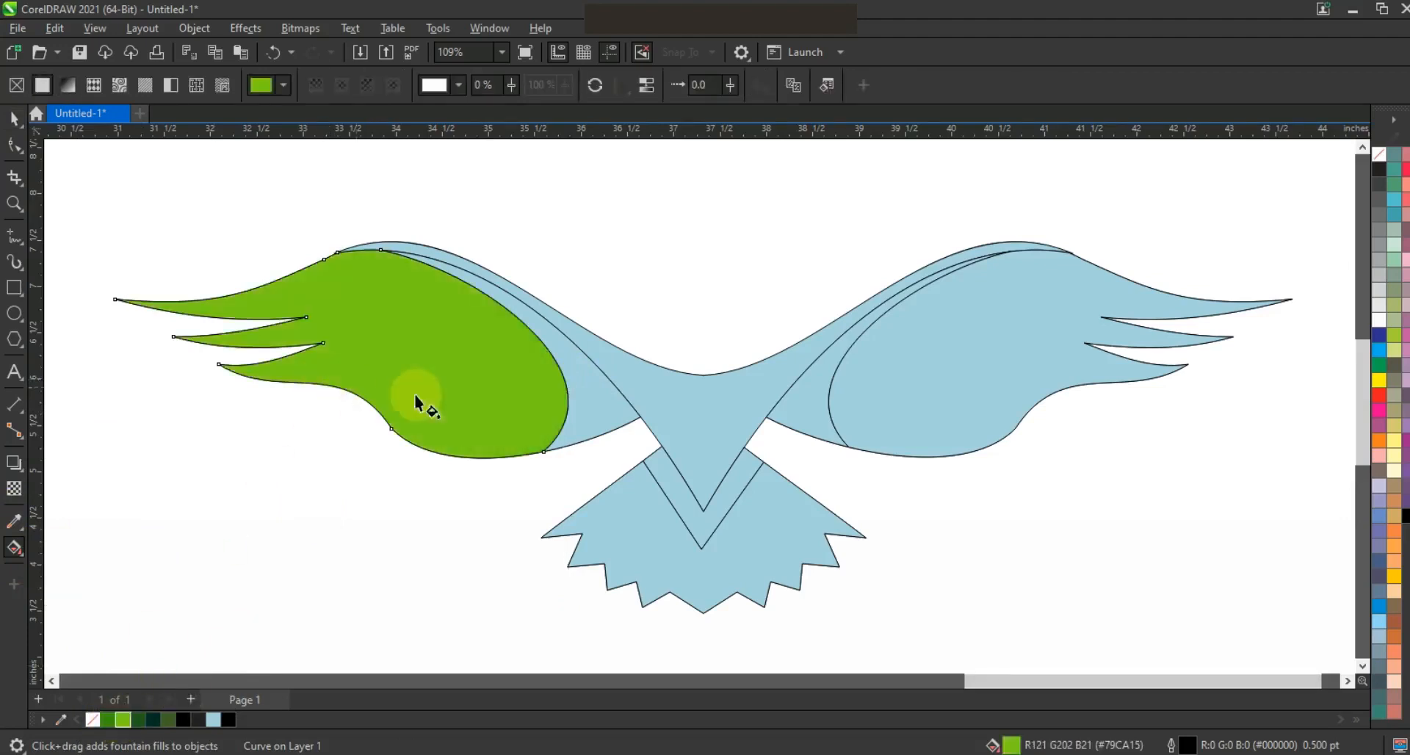
key("ctrl+z")
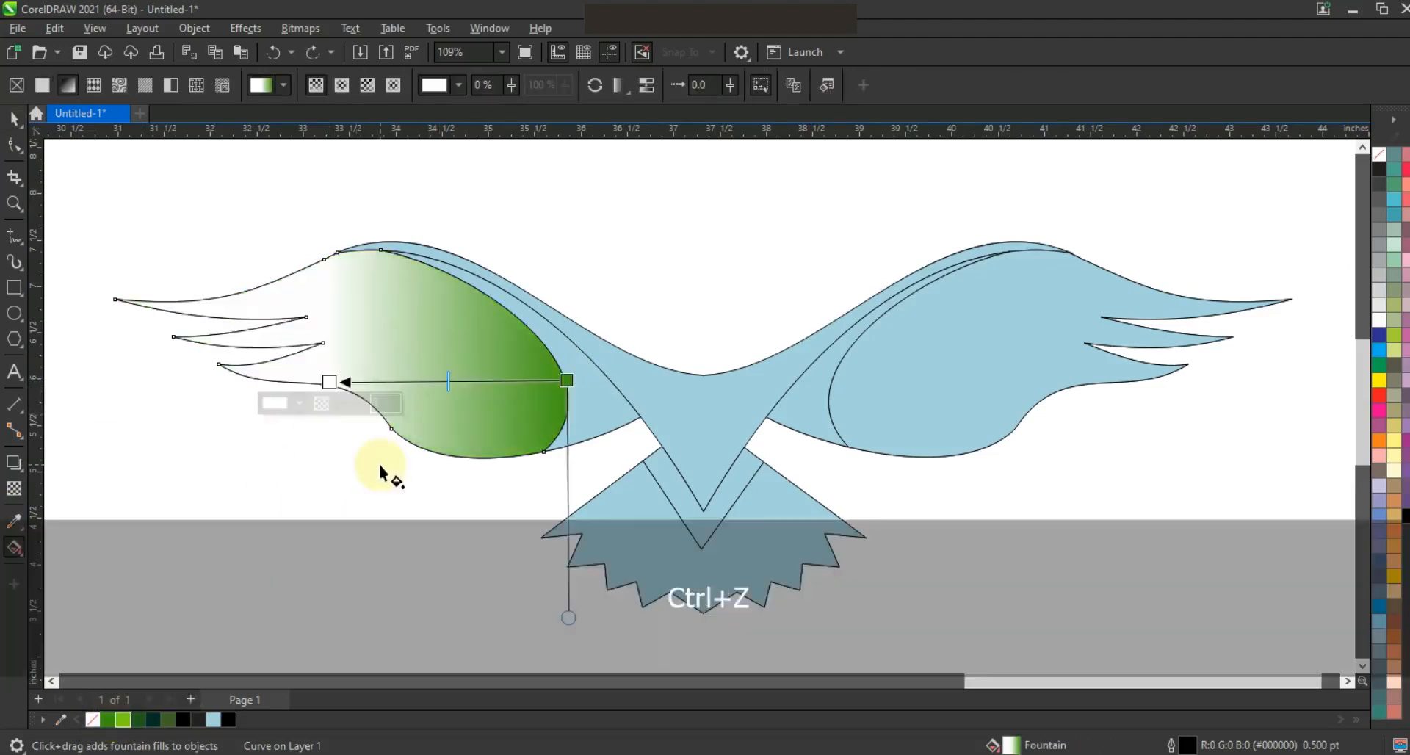
left_click_drag(123, 720, 267, 382)
Step: Fill the left wing's inner band with dark green #21581F and remove the outlines of both left-wing shapes
left_click(13, 119)
left_click(599, 418)
left_click(155, 719)
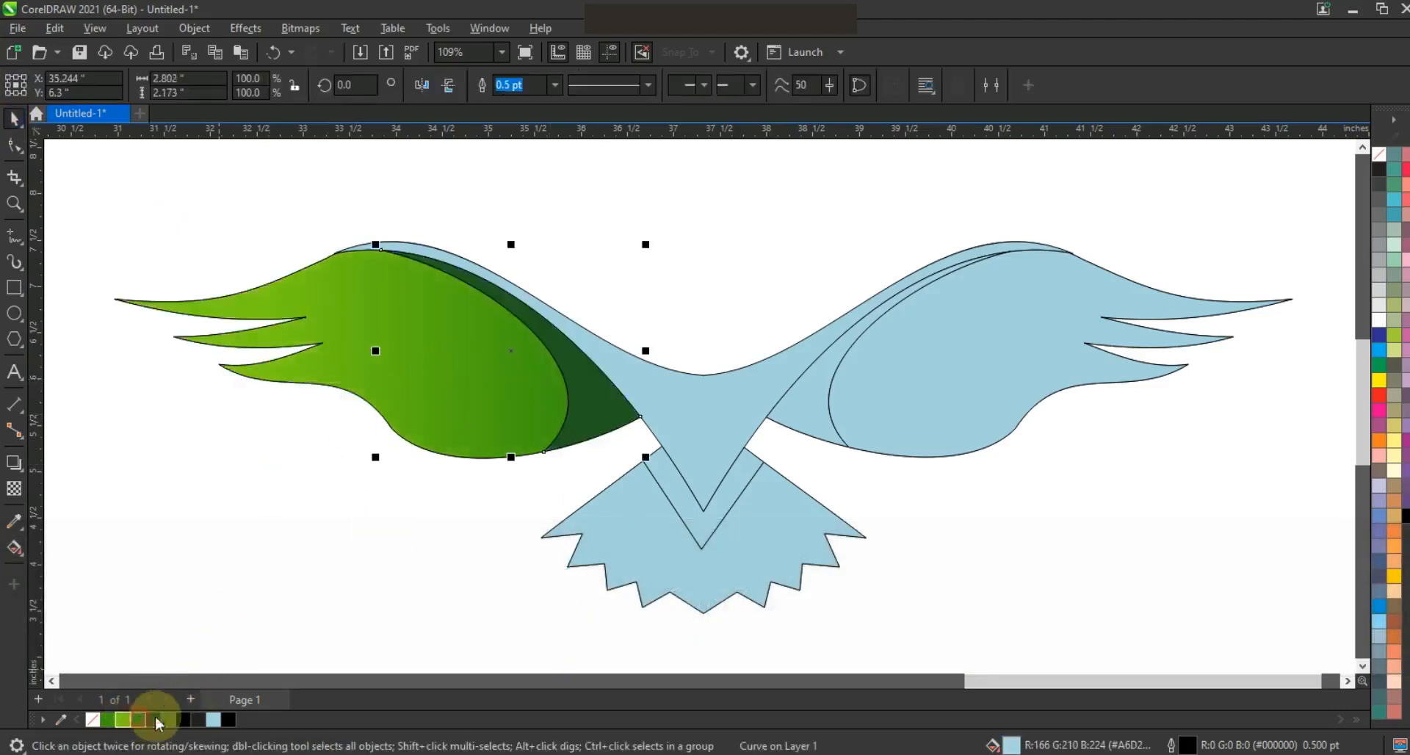
left_click(467, 425, "shift")
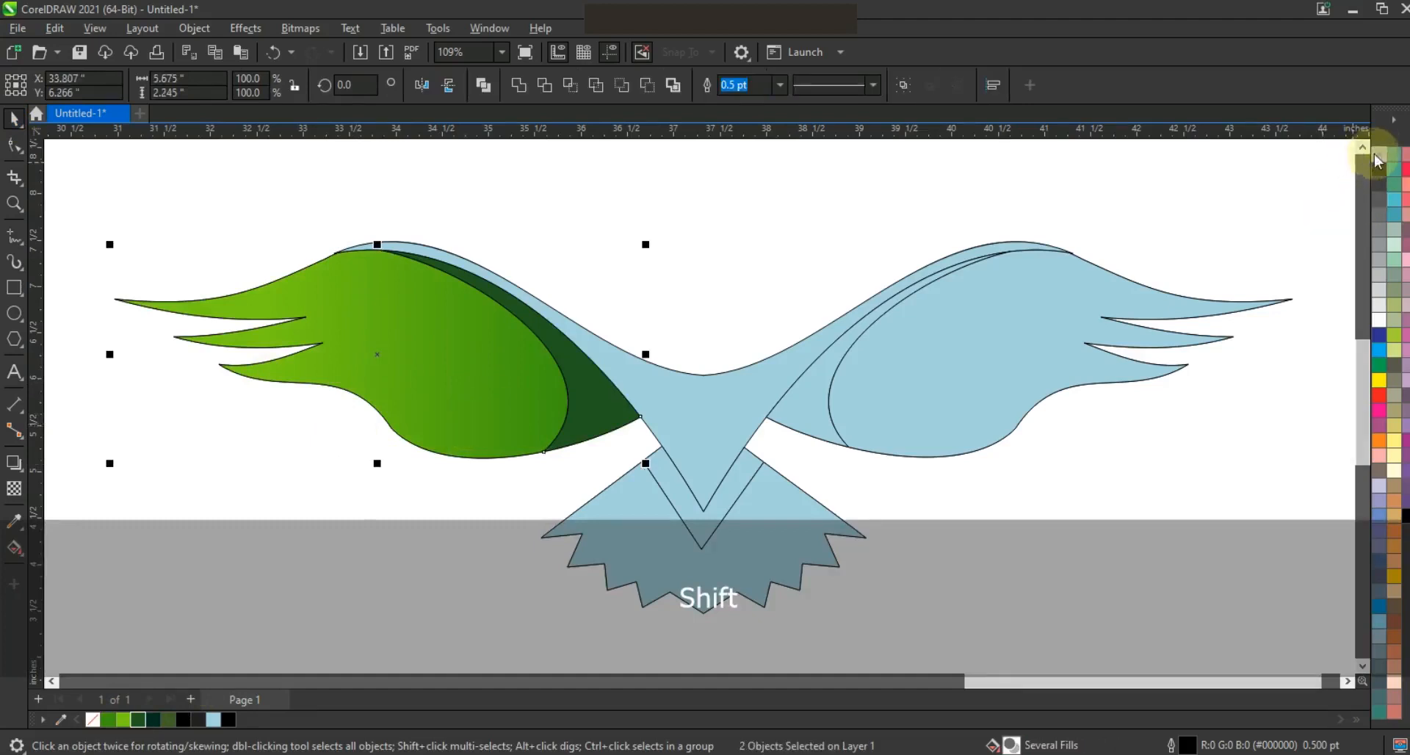
right_click(1377, 156)
left_click(1314, 163)
left_click(1192, 165)
Step: Give the right wing a mirrored fountain fill from green #3D9711 at its inner edge to light green #79CA15 towards the feathers
left_click(1016, 360)
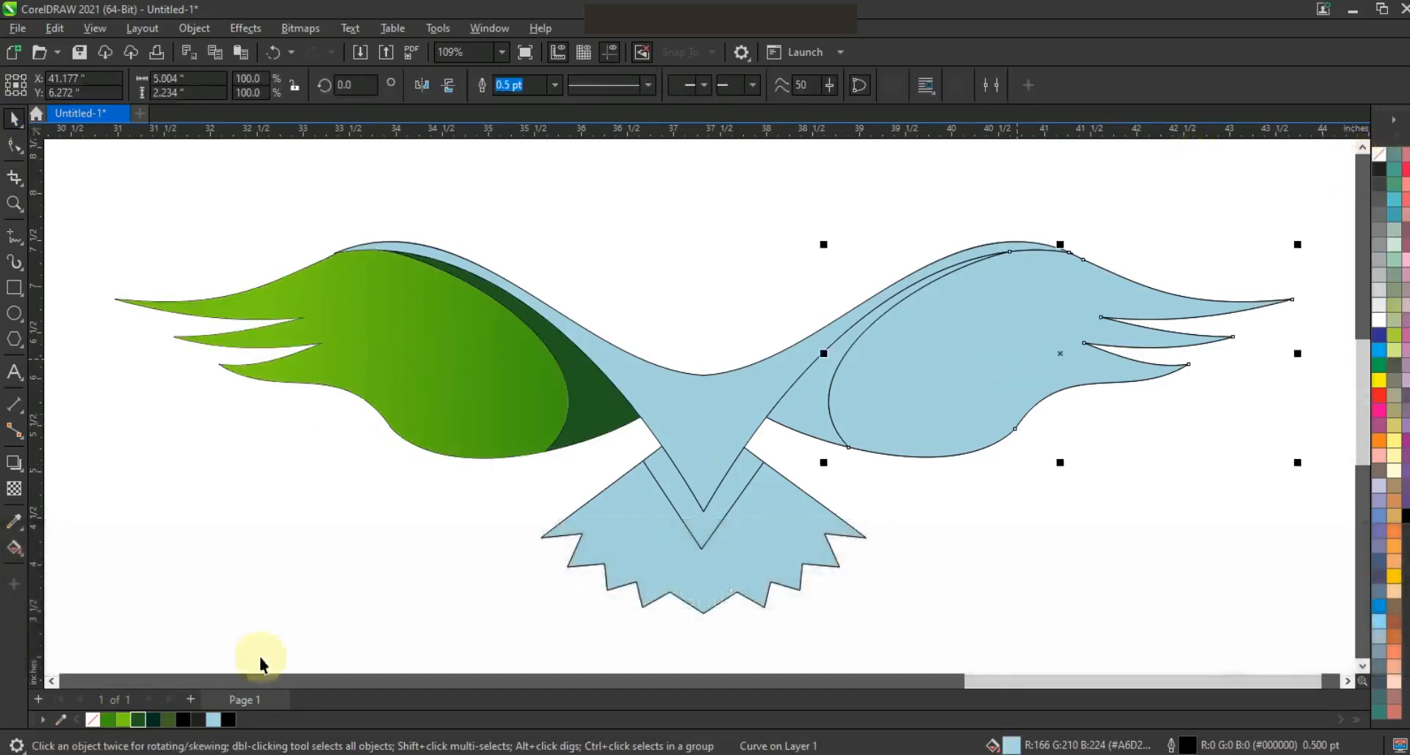
left_click(114, 719)
key("g")
left_click_drag(1054, 381, 1061, 385)
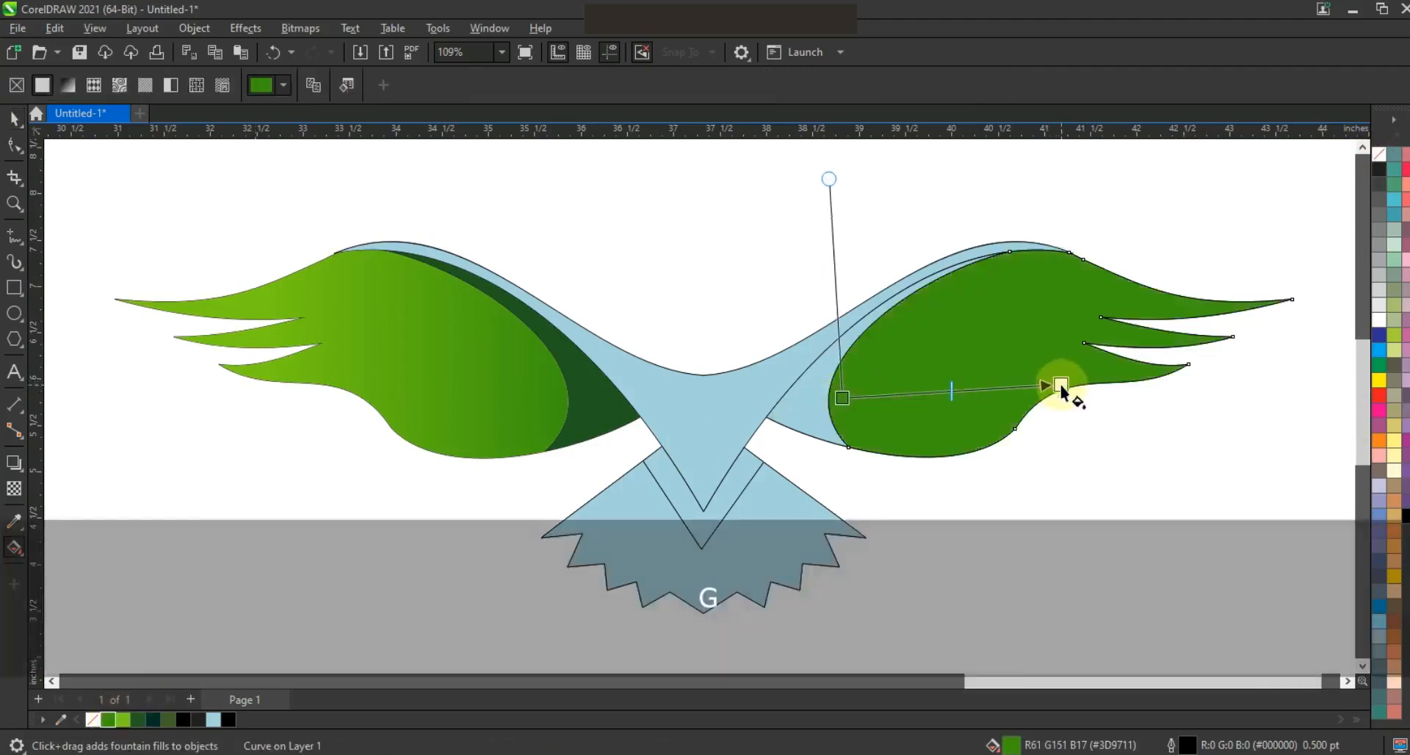
left_click_drag(123, 720, 1065, 383)
Step: Fill the right wing's inner band and the V-shaped band above the tail with dark green #21581F
left_click(14, 118)
left_click(823, 397)
left_click(152, 719)
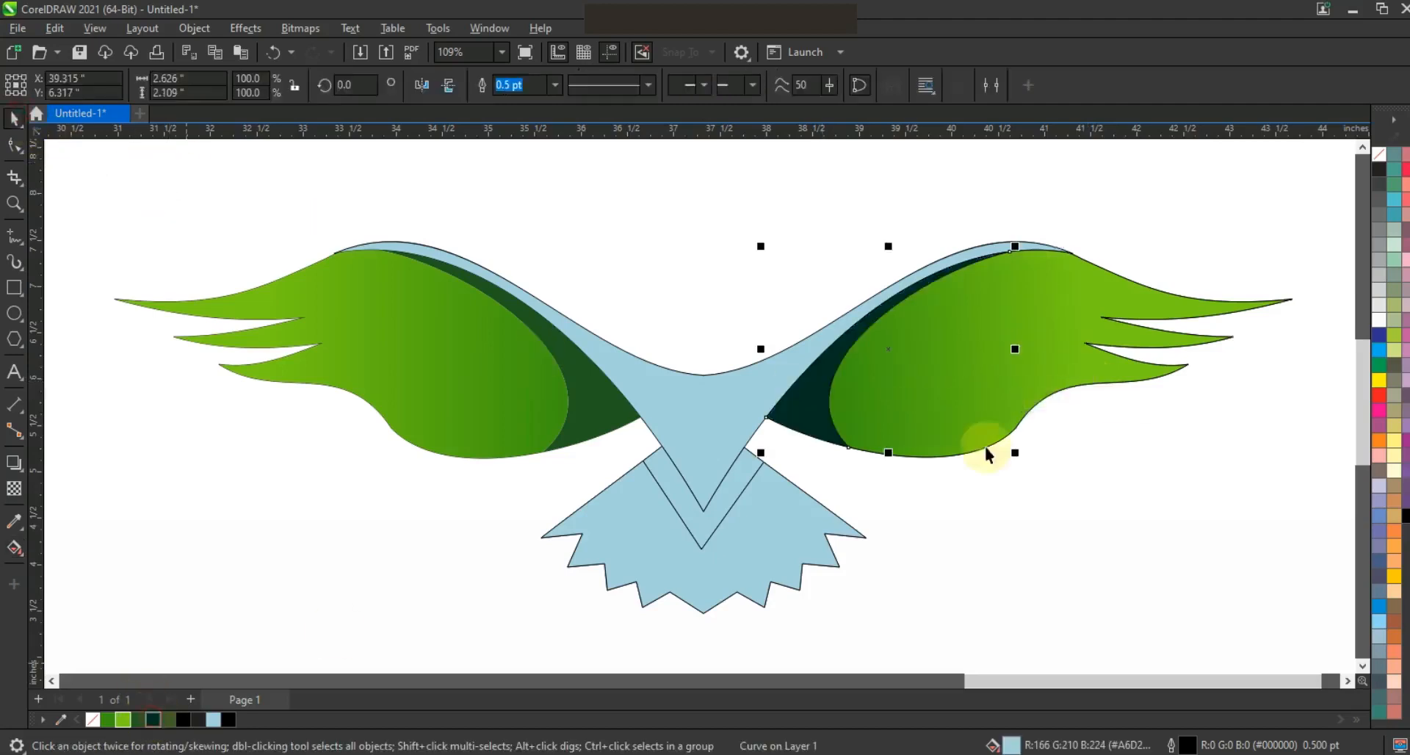
left_click(137, 720)
right_click(1372, 169)
left_click(1372, 171)
left_click(1179, 174)
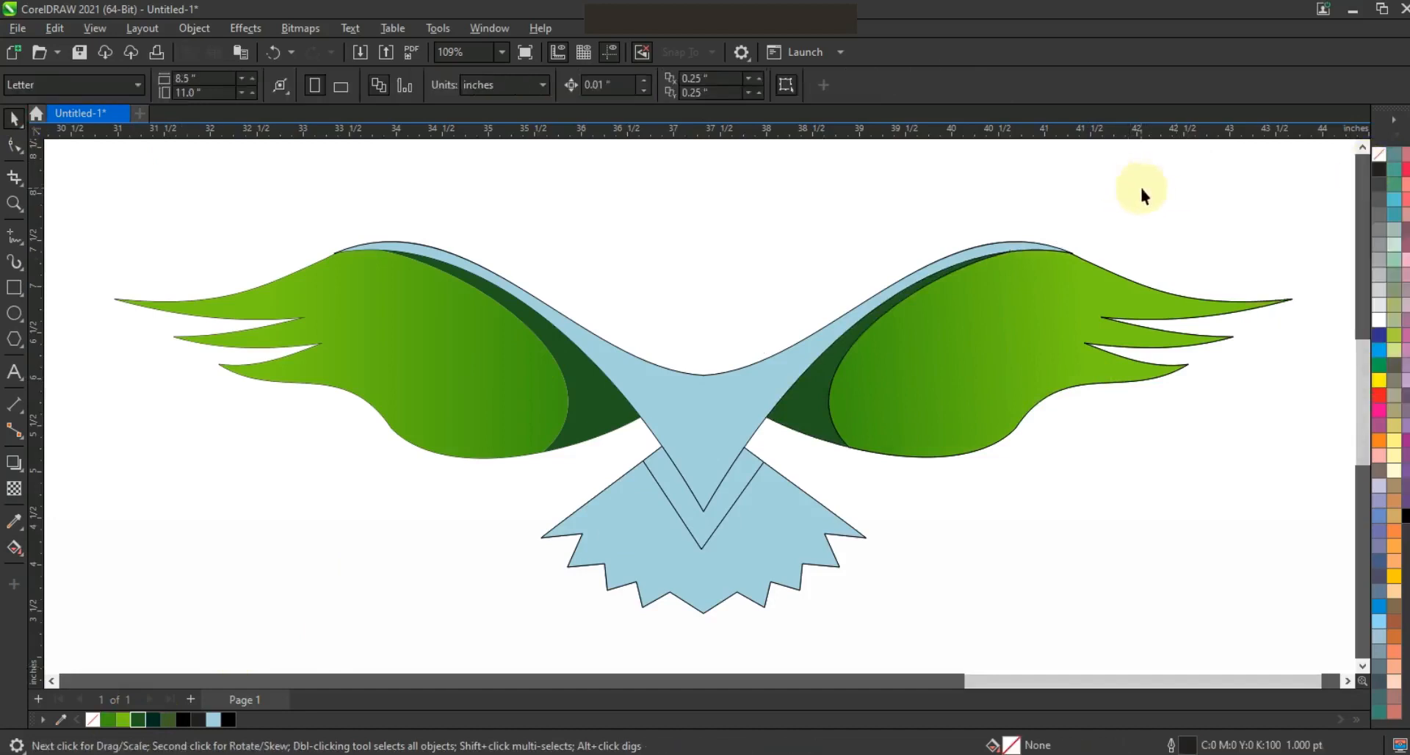
left_click(694, 533)
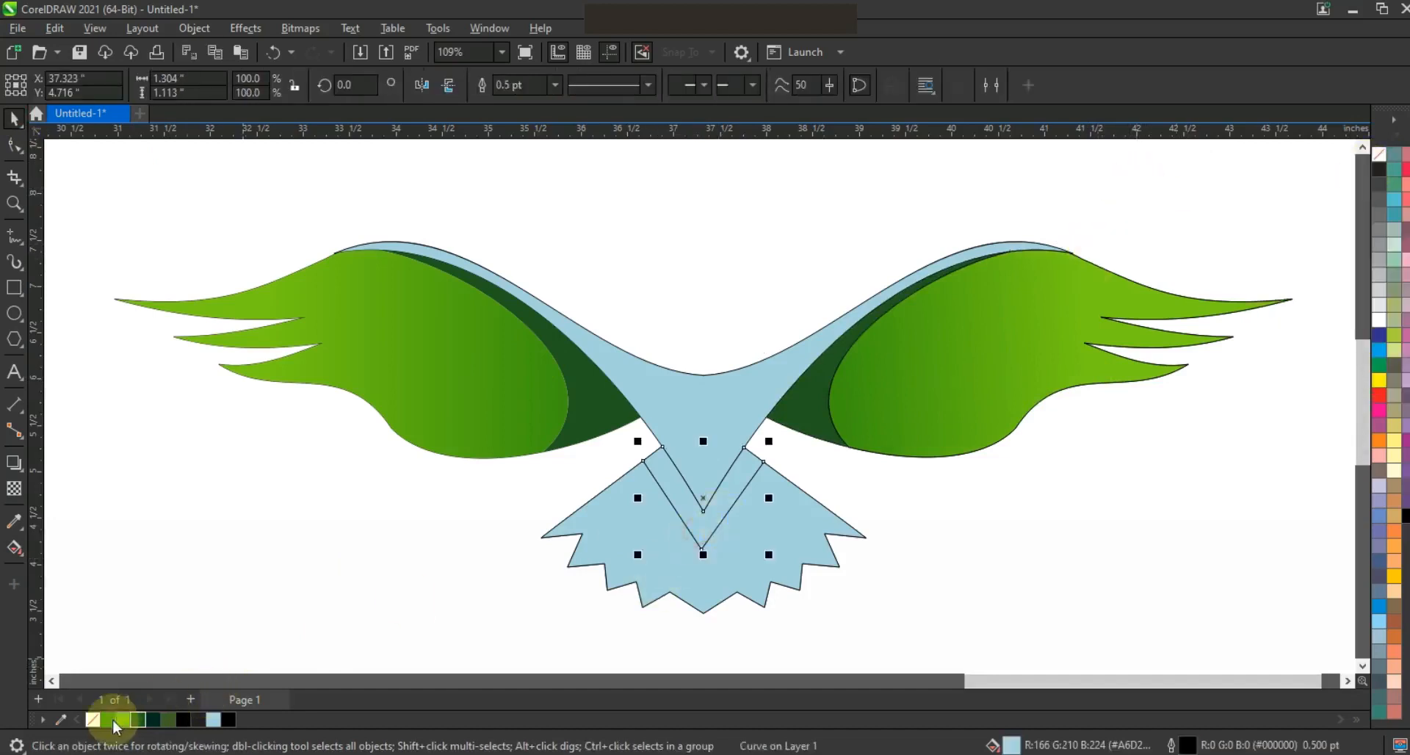
left_click(137, 720)
Step: Apply a vertical fountain fill to the tail, from green #3D9711 near the body to light green #79CA15 at the jagged tips
left_click(801, 509)
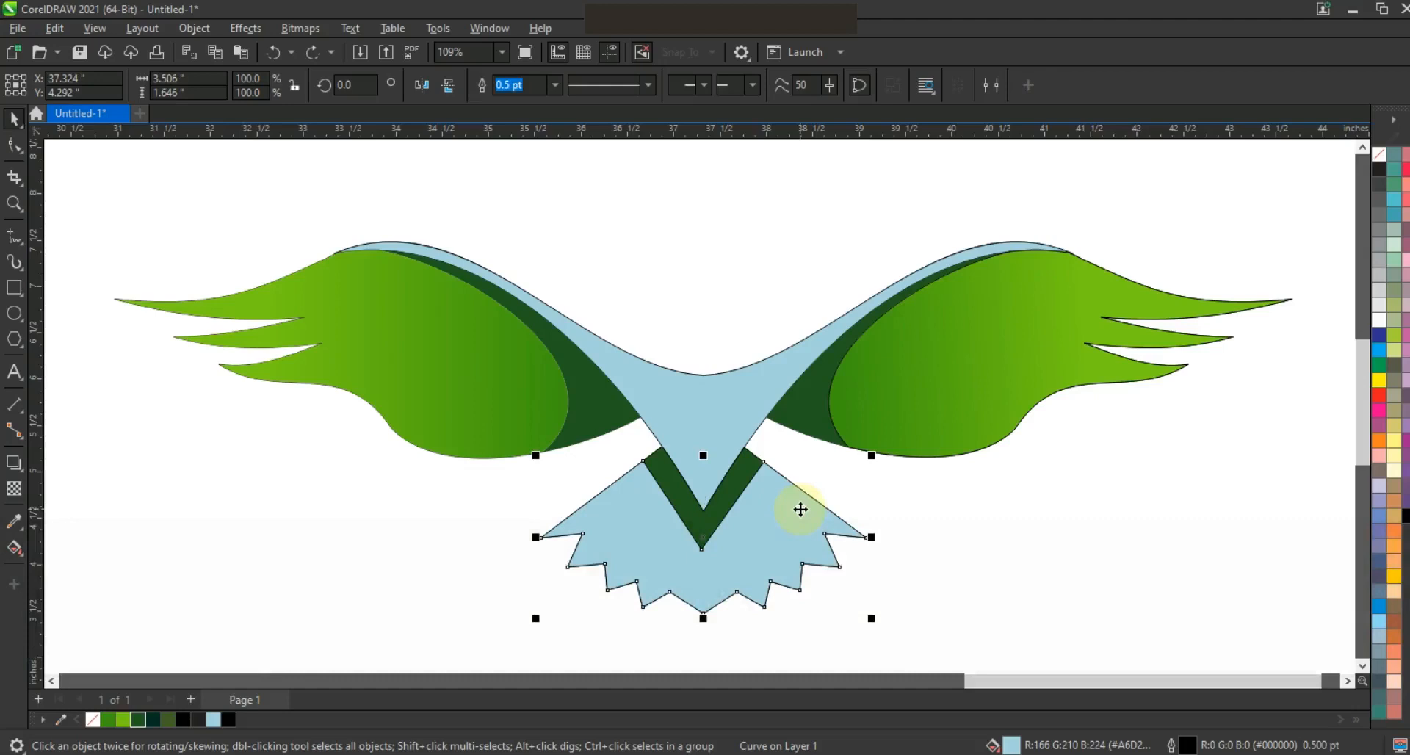
left_click(108, 720)
key("g")
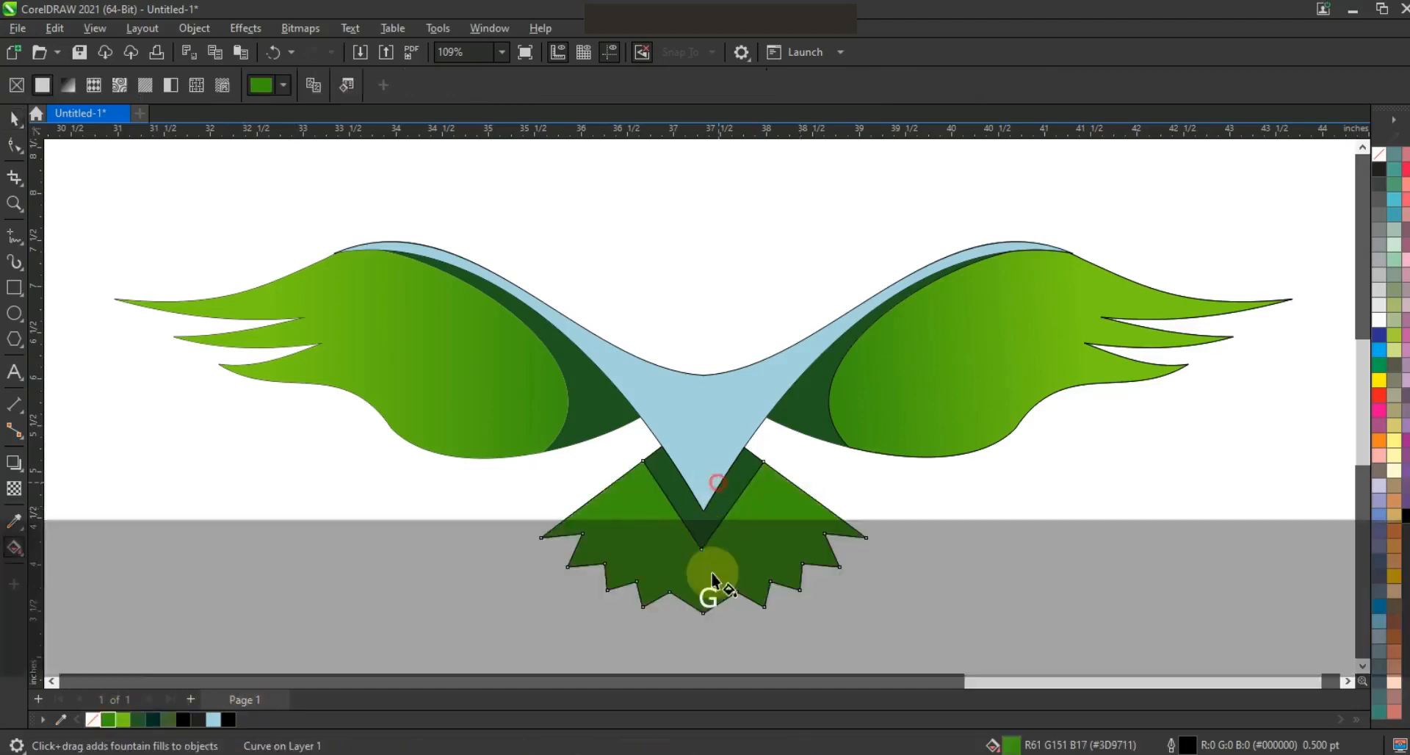
left_click_drag(123, 719, 713, 592)
left_click_drag(718, 483, 715, 452)
Step: Select all shapes of the eagle and remove their outlines
left_click(15, 123)
left_click(579, 215)
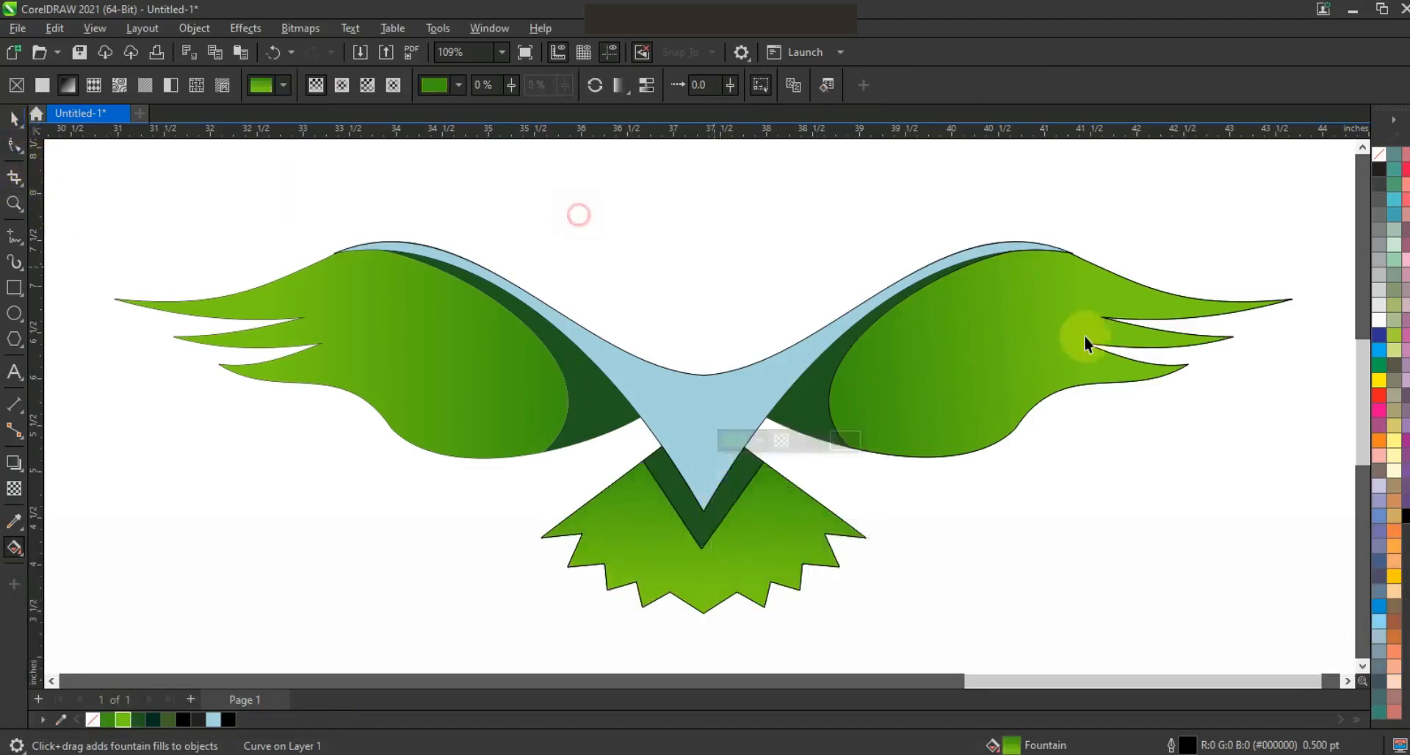
key("F3")
left_click_drag(581, 468, 568, 470)
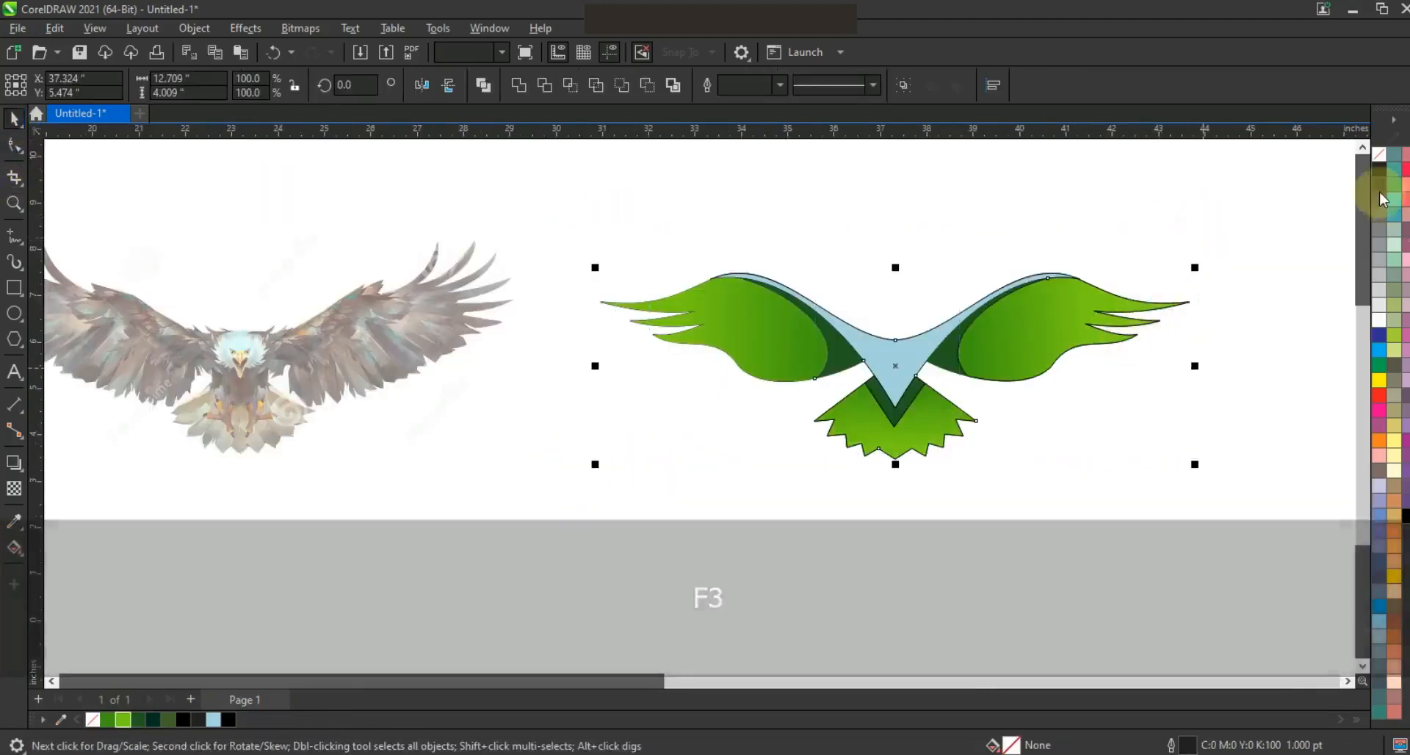
right_click(1380, 154)
left_click(1298, 169)
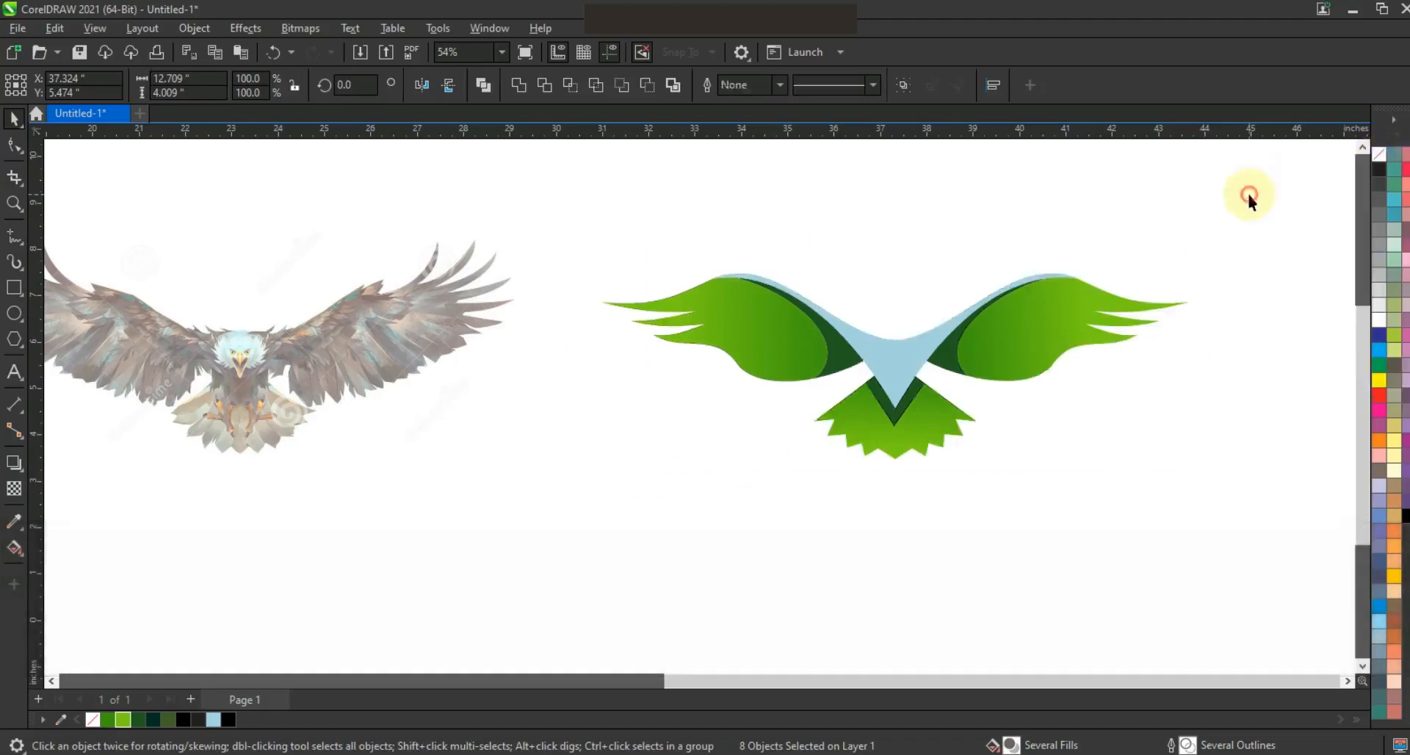
Step: Draw a rectangle about 13.3 by 6.2 inches around the eagle, fill it black and send it to the back
left_click(14, 287)
left_click_drag(570, 198, 1187, 487)
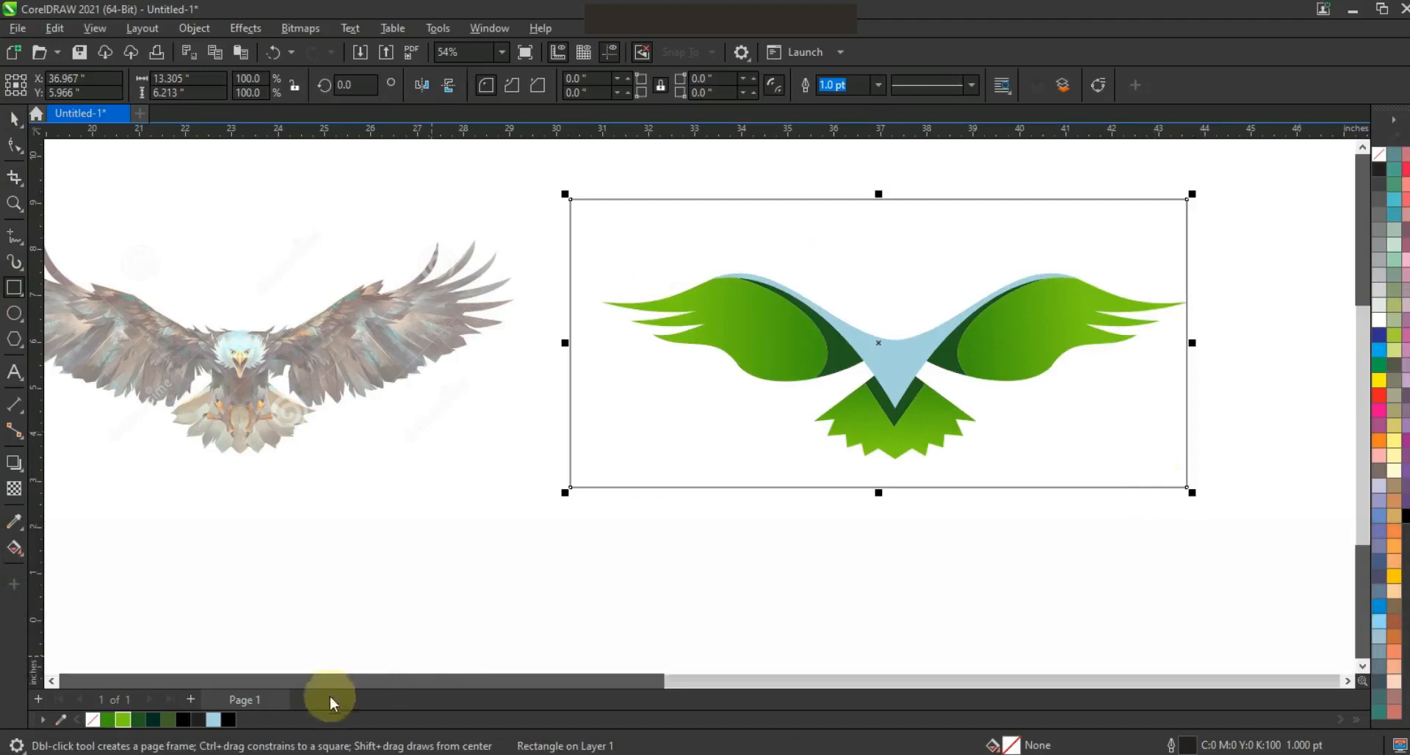
left_click(228, 719)
key("shift+Page_Down")
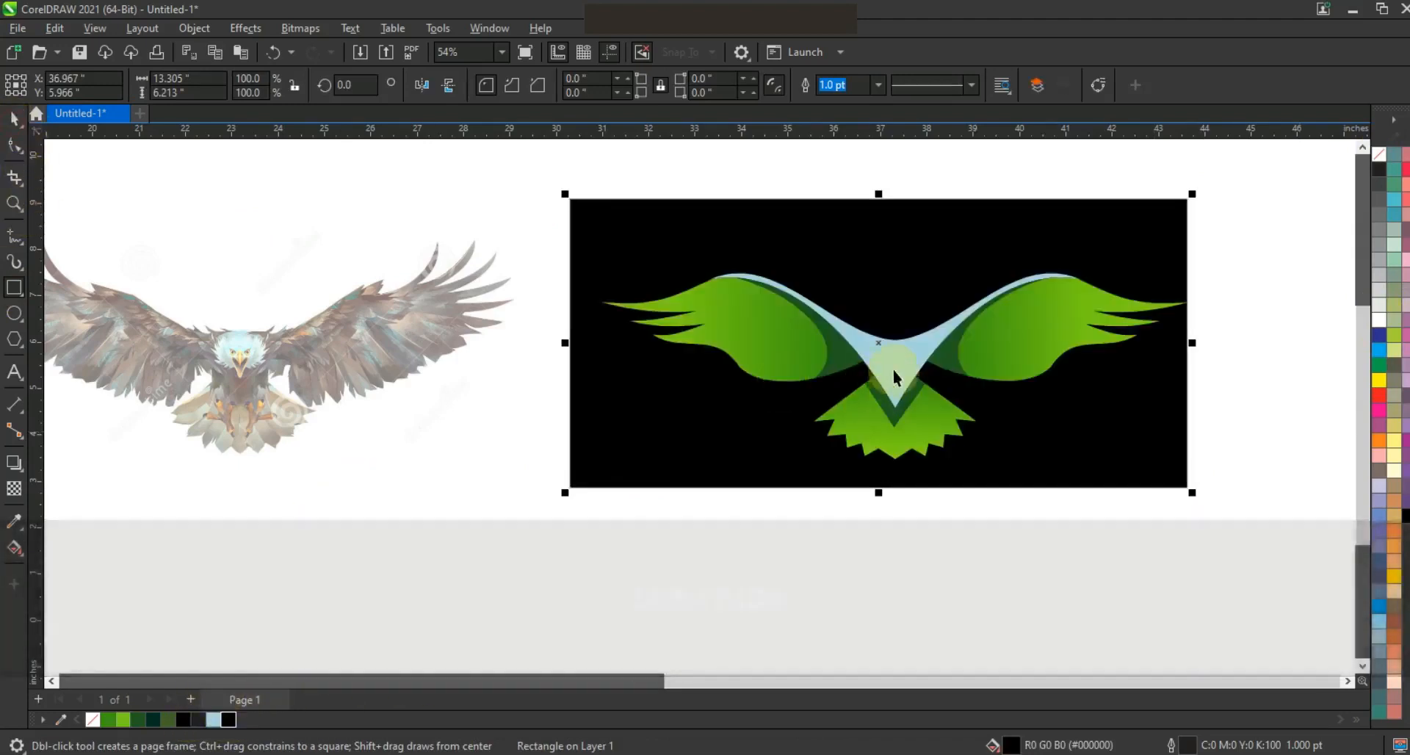
Step: Change the eagle's V-shaped body from light blue to white
left_click(894, 371)
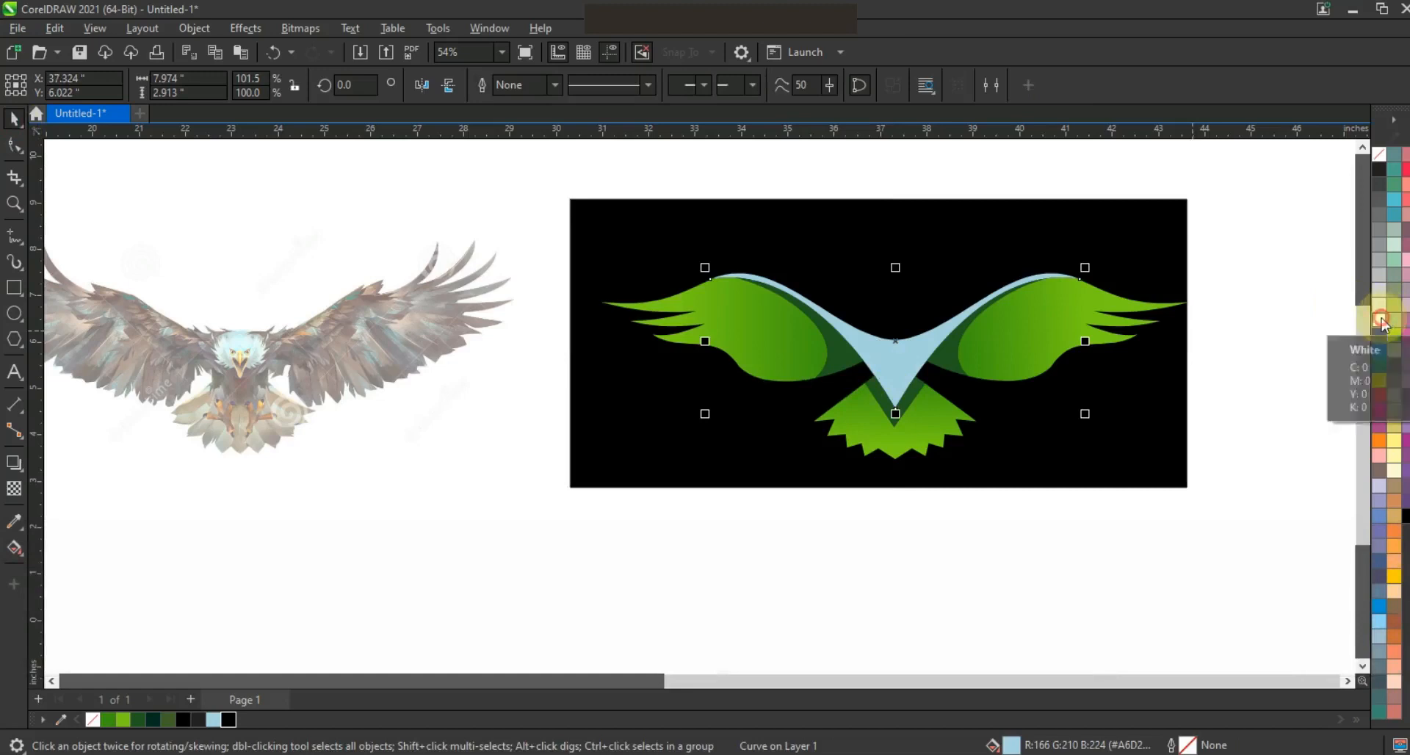
left_click(1380, 320)
left_click(1236, 363)
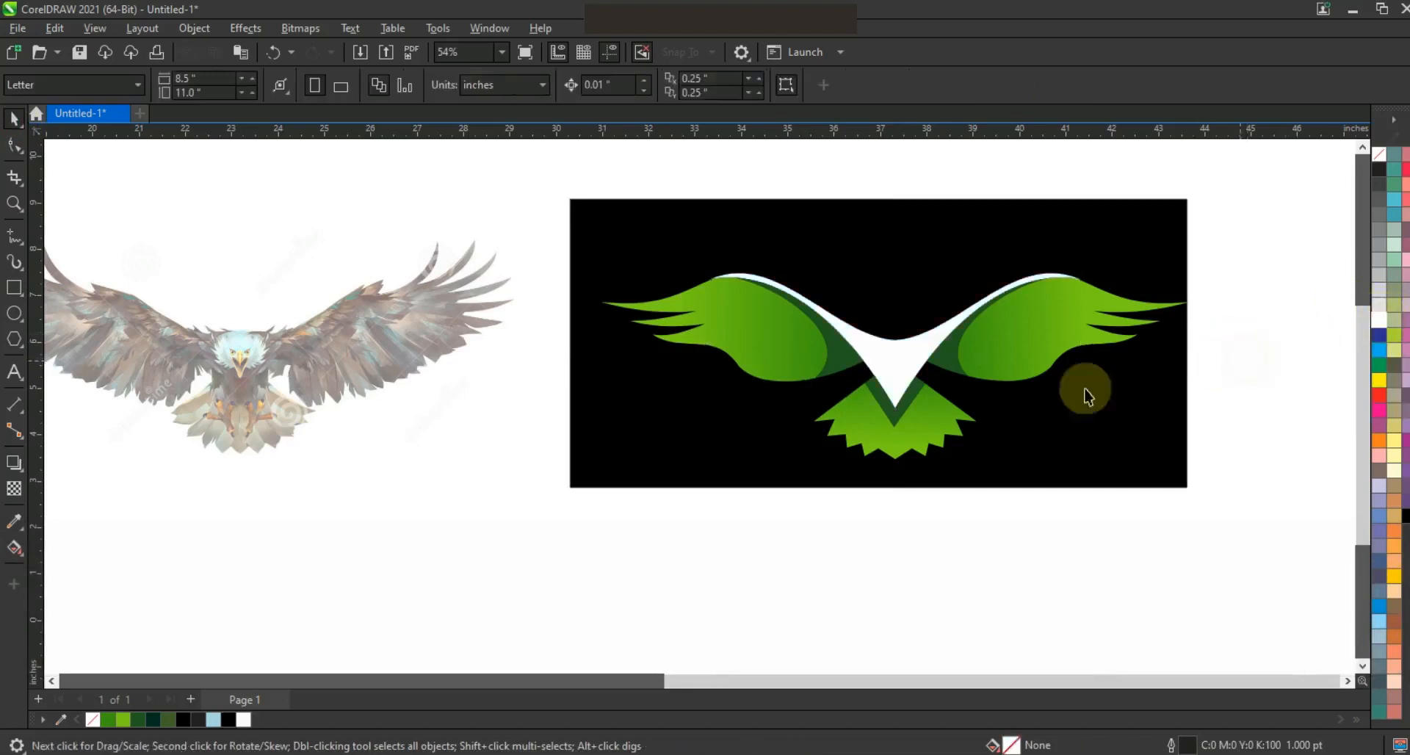
Step: Duplicate the dark green V band above the tail and weld the copy to the tail
left_click(893, 417)
key("KP_Add")
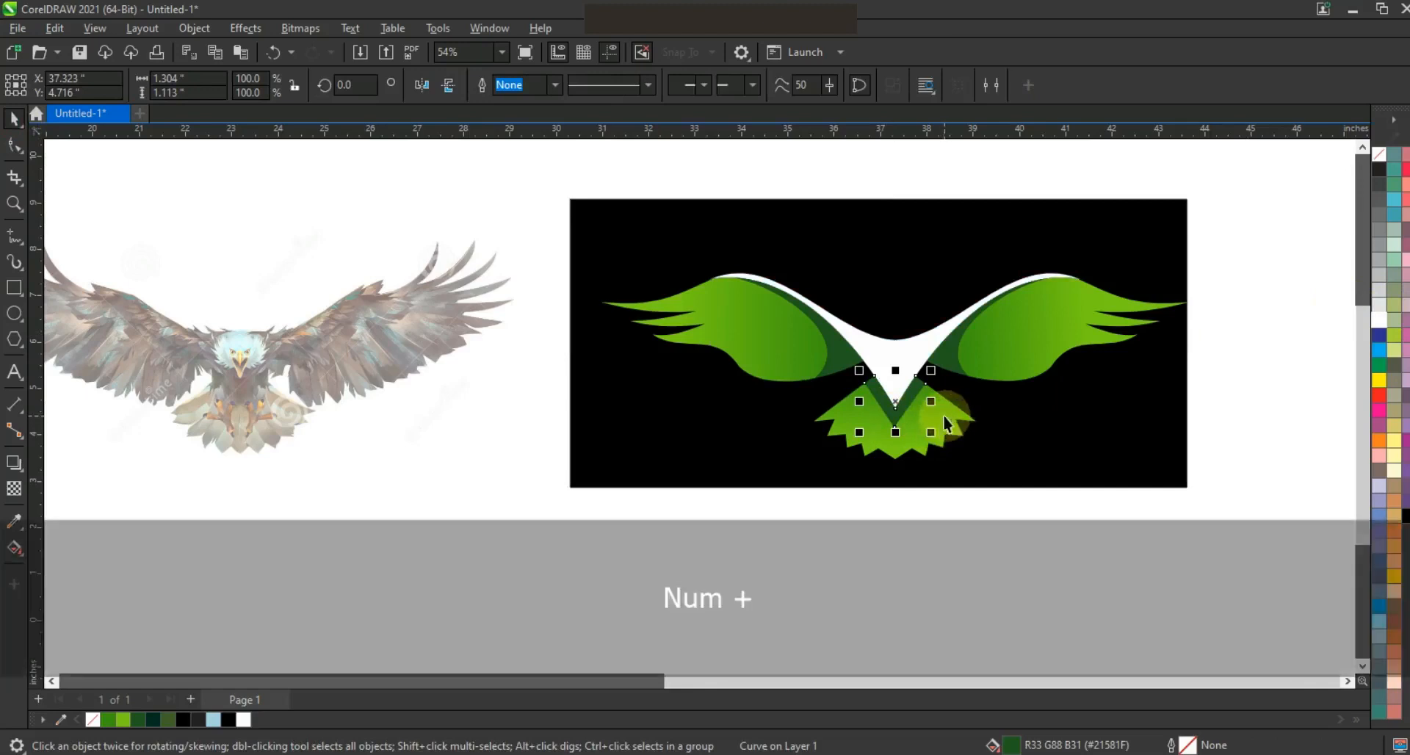
left_click(945, 419, "shift")
left_click(516, 87)
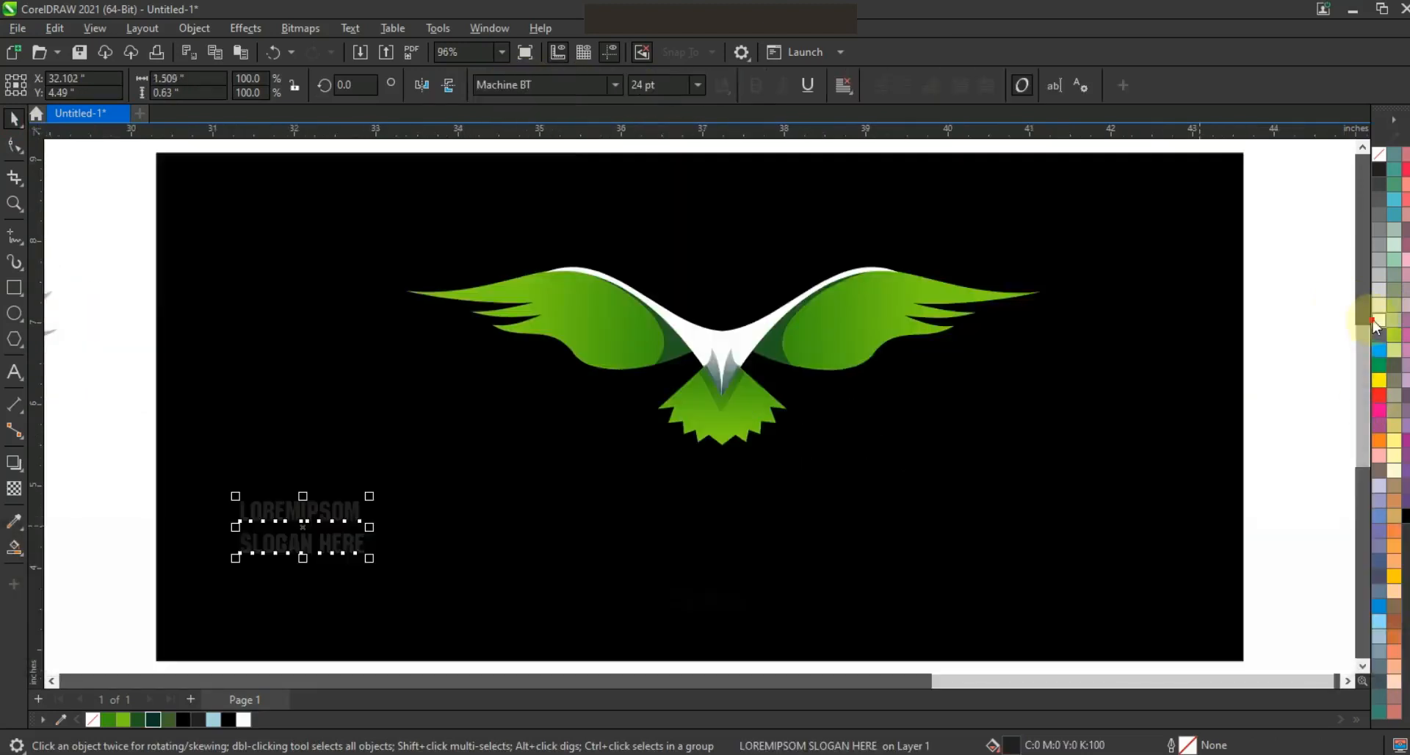
Step: Make the LOREMIPSOM SLOGAN HERE text white and place it as two separate, centred lines beneath the eagle's tail
left_click(1378, 321)
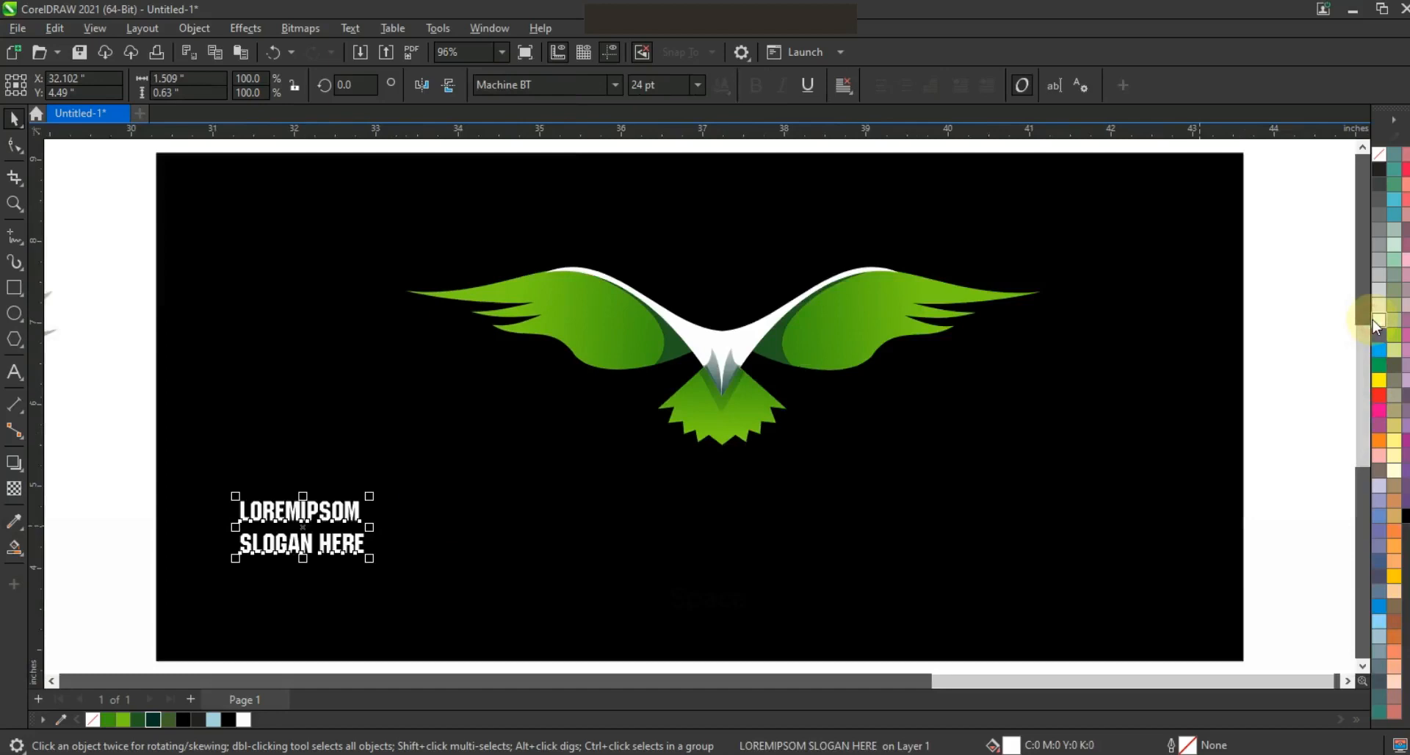
key("ctrl+k")
left_click_drag(364, 529, 745, 530)
left_click(340, 551, "shift")
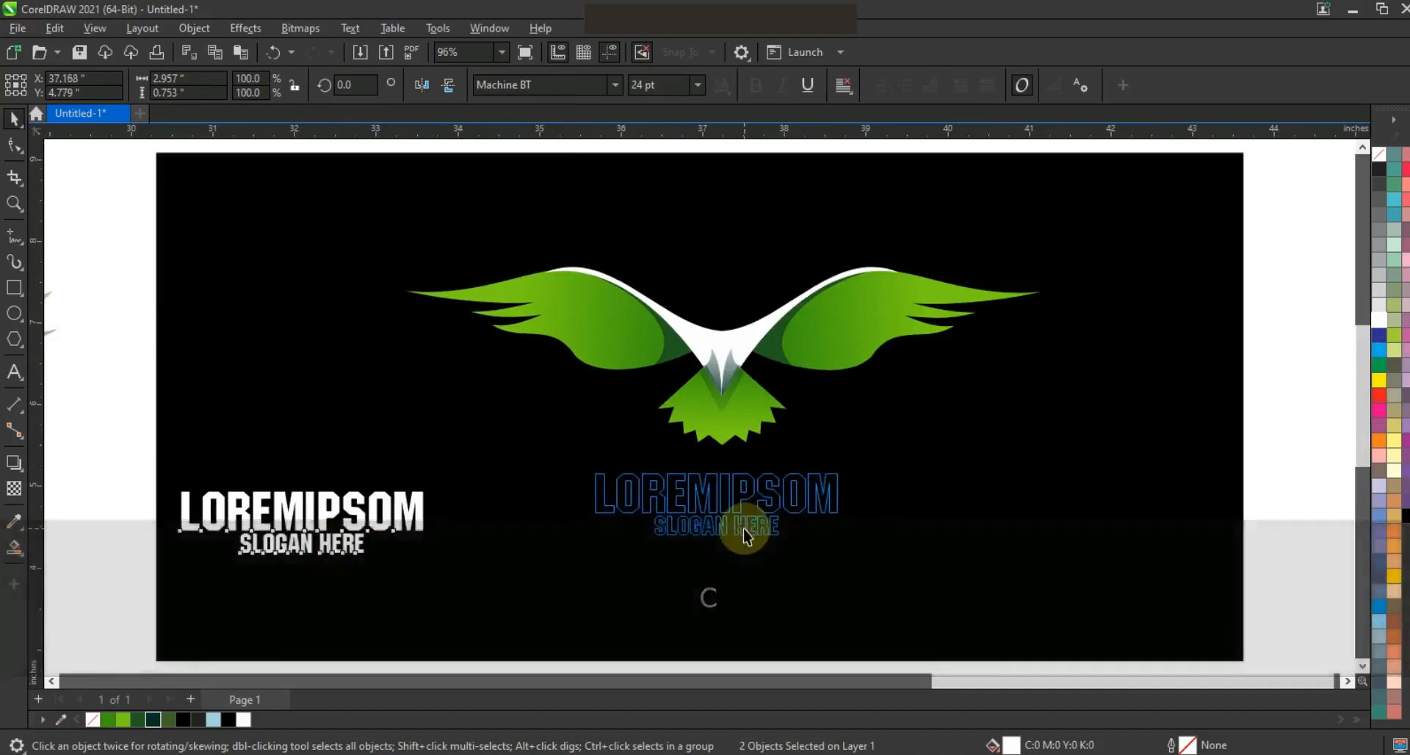
left_click_drag(744, 530, 744, 529)
left_click(1195, 421)
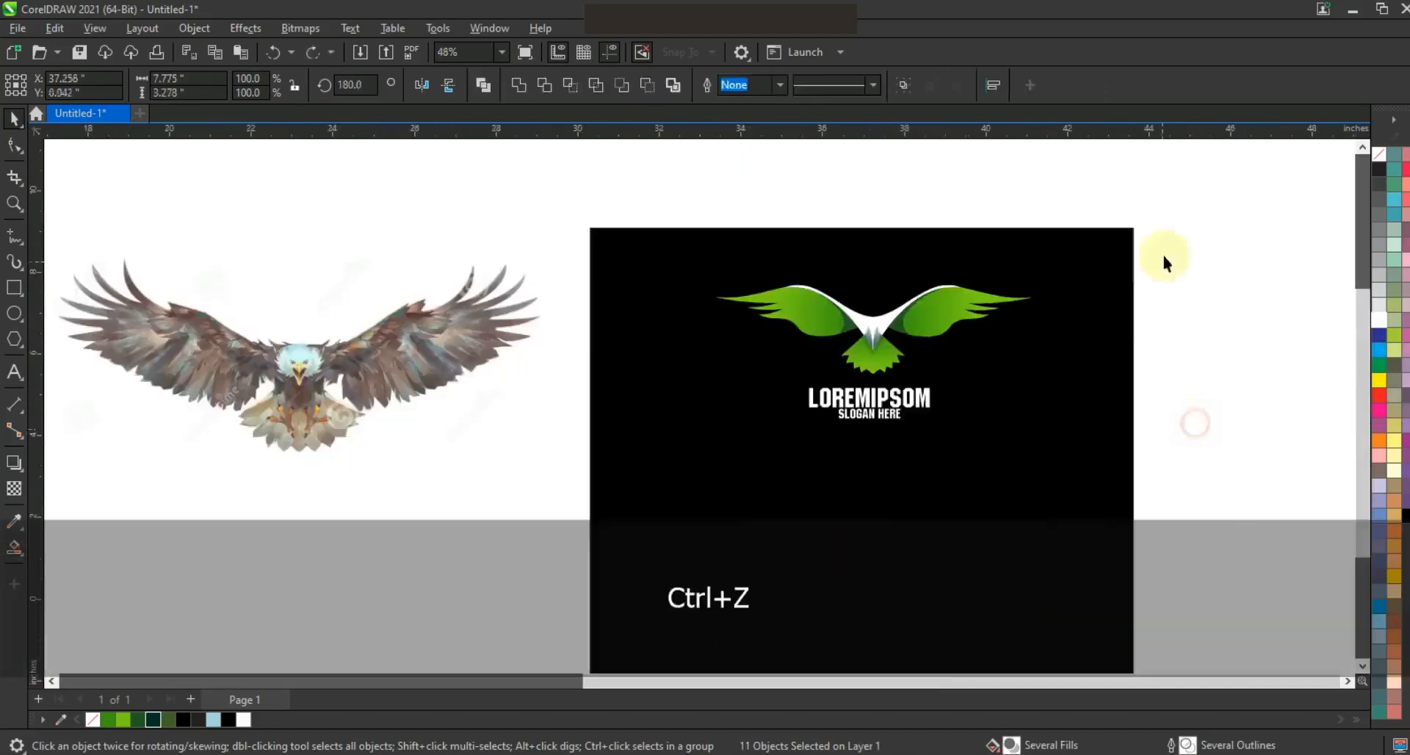
Step: Place a copy of the eagle and its text below the original on the black background
left_click_drag(1165, 261, 701, 472)
left_click_drag(880, 357, 879, 562)
key("shift+F2")
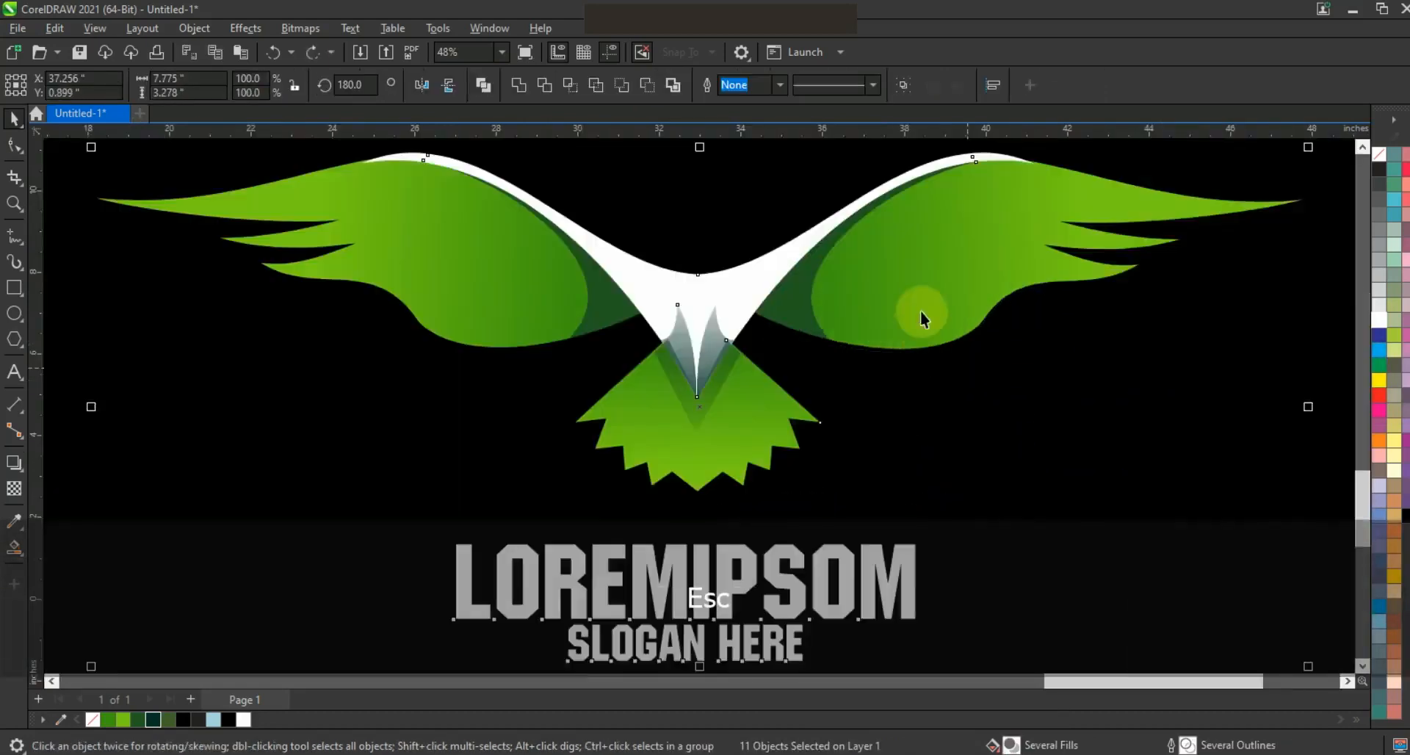
Step: Recolour the lower eagle's two wing gradients to run from red near the body to golden yellow at the wingtips
left_click(920, 310)
key("g")
left_click_drag(1383, 406, 826, 294)
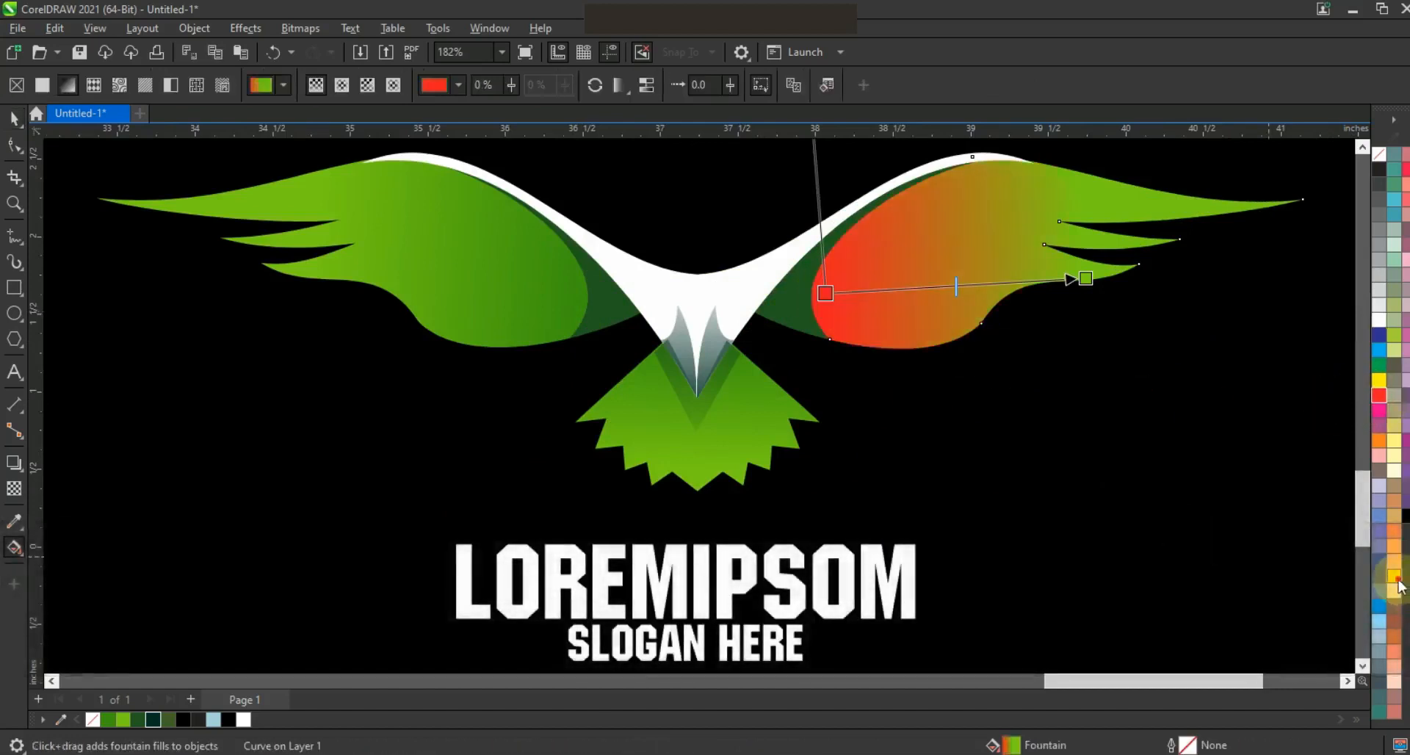
left_click_drag(1399, 582, 1090, 279)
left_click(398, 276)
left_click_drag(1378, 395, 574, 291)
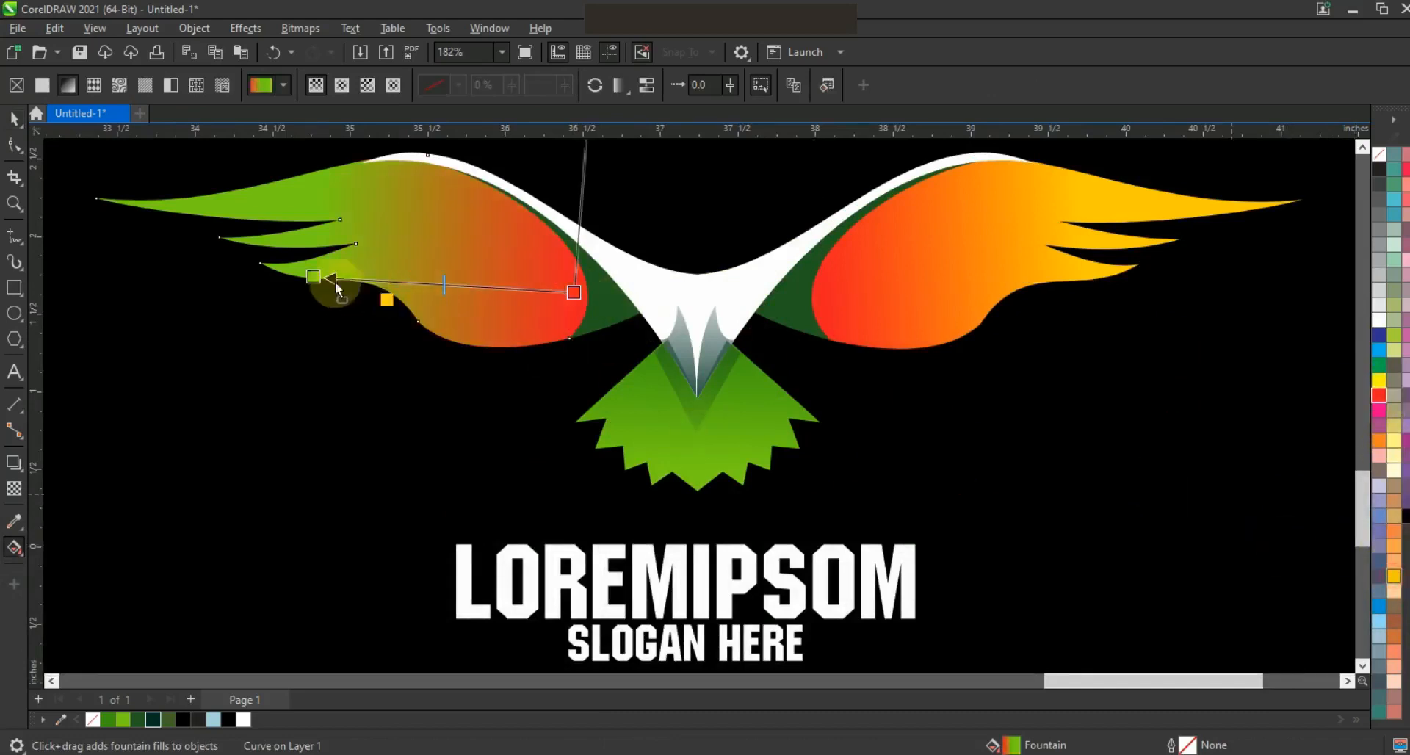
left_click_drag(309, 273, 309, 273)
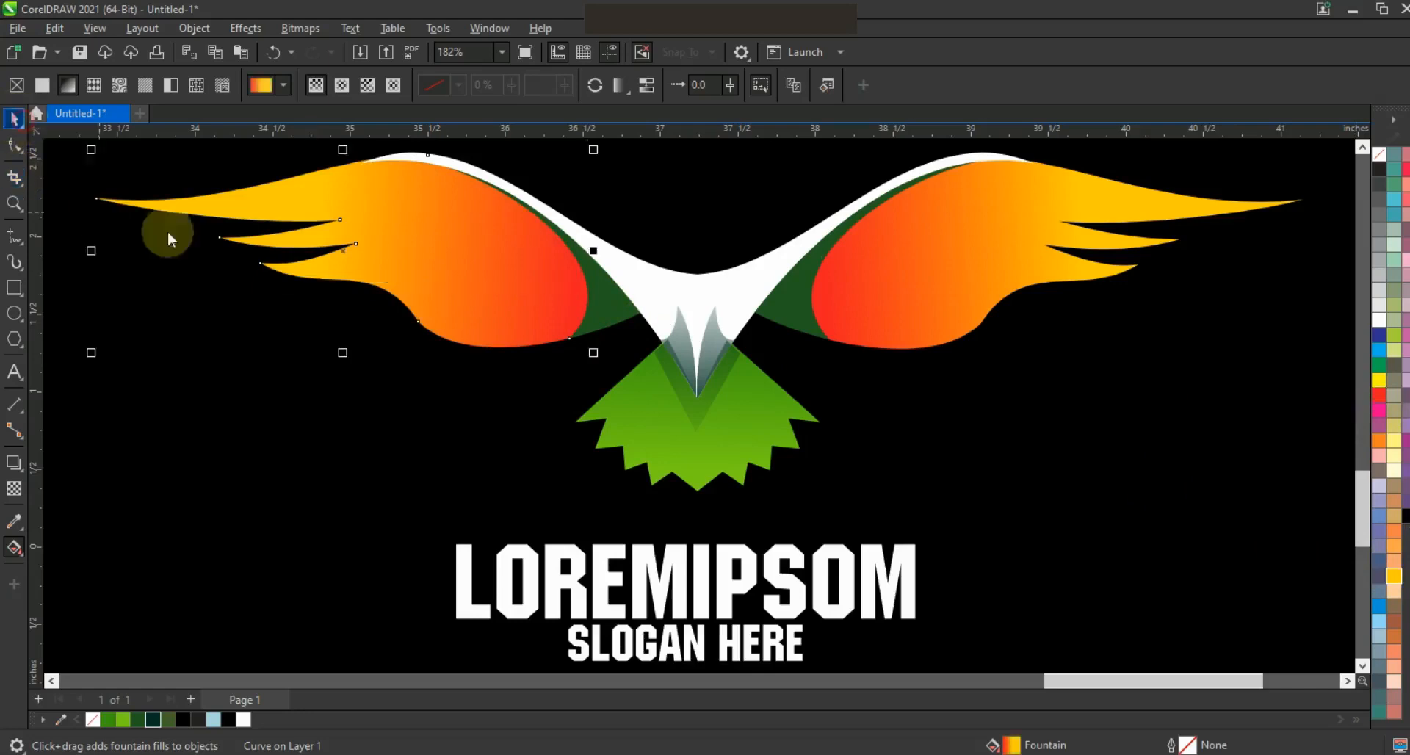
Step: Fill both inner wing shadow shapes of the lower eagle with dark red, C23 M100 Y100 K25
left_click(22, 122)
left_click(782, 308, "shift")
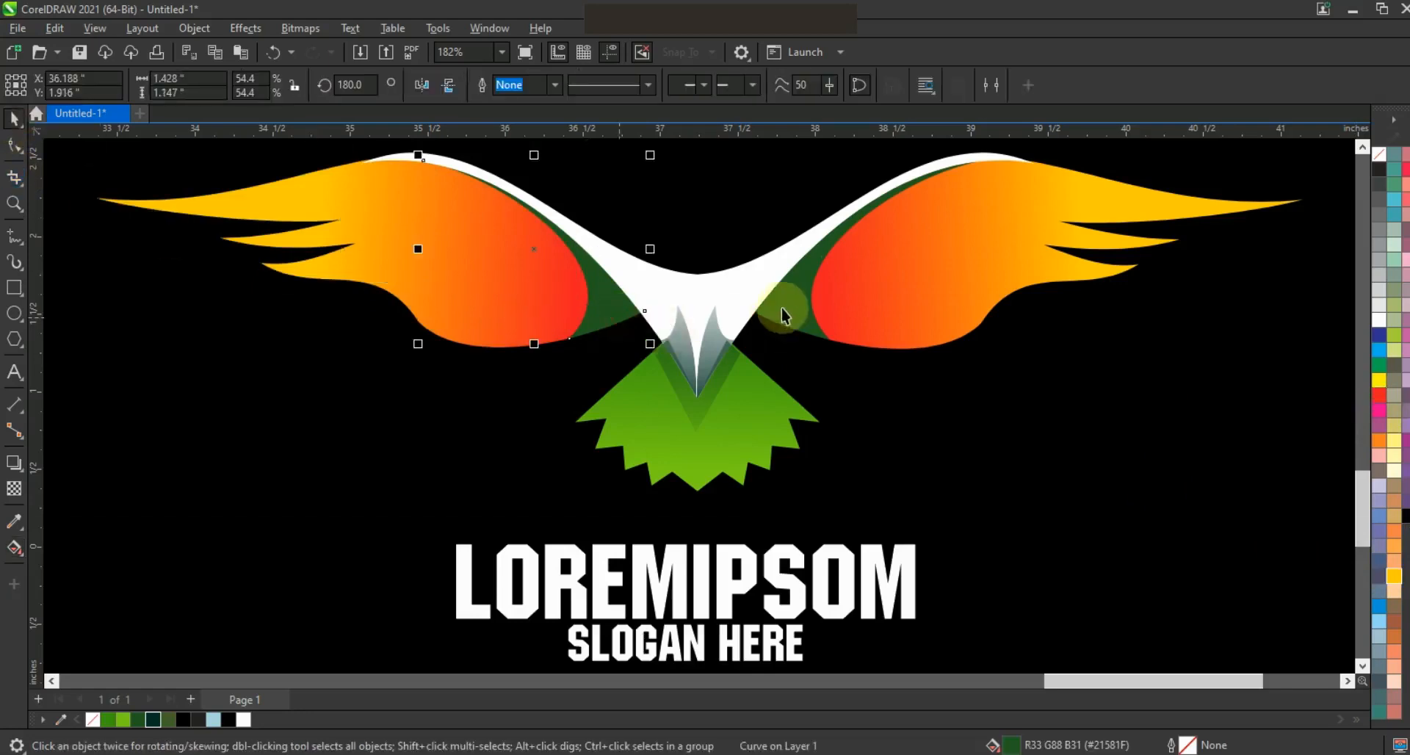
left_click(1378, 396)
left_click(14, 547)
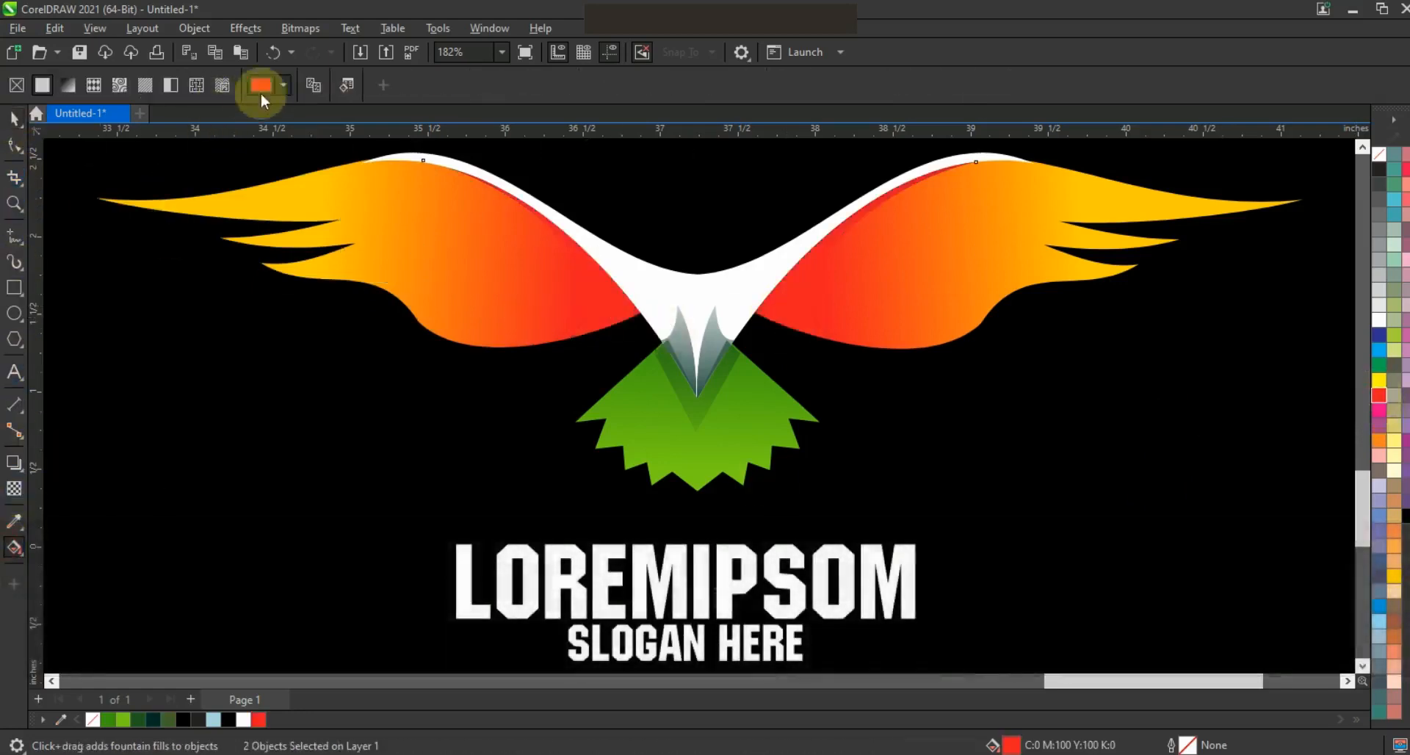
left_click(264, 84)
left_click(266, 121)
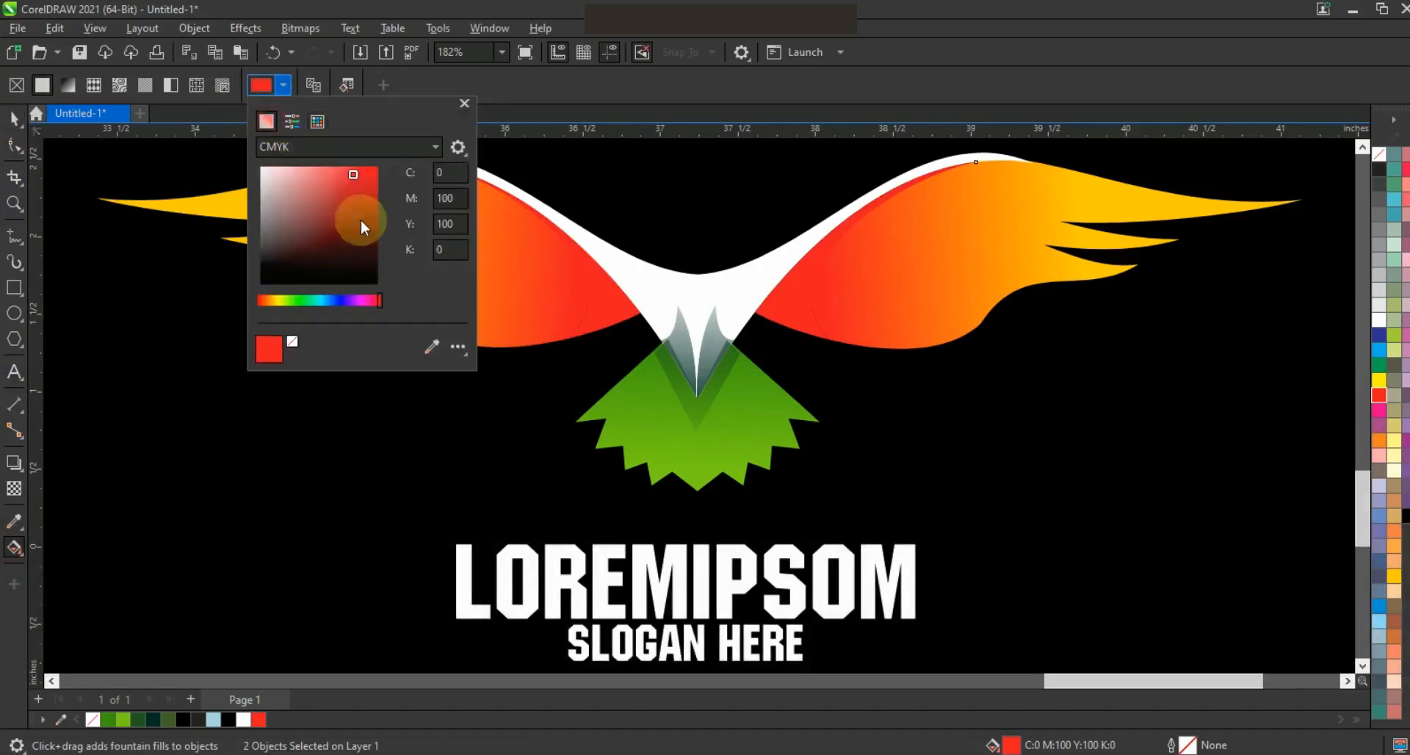
left_click_drag(358, 205, 359, 210)
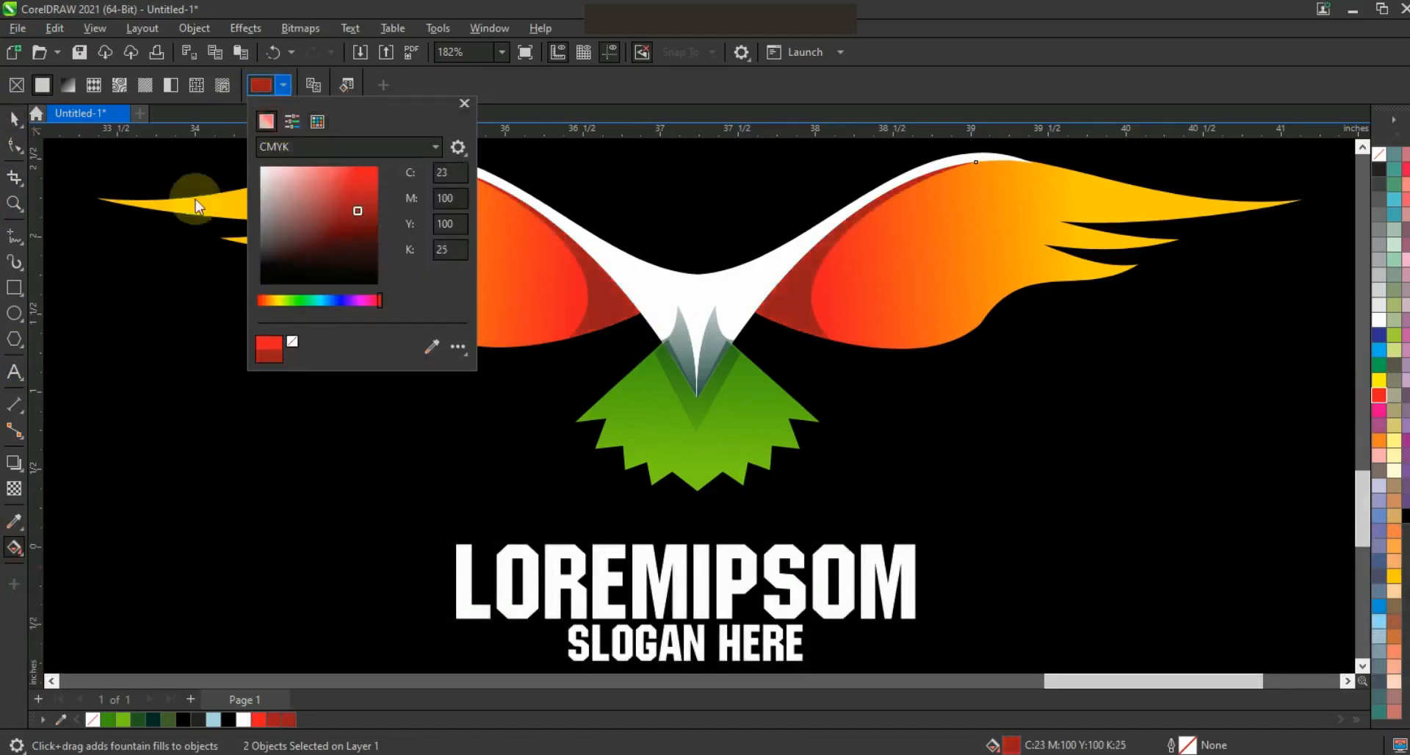
Step: Recolour the lower eagle's tail gradient to run from red near the body to orange at the feather tips
left_click(638, 433)
left_click(637, 434)
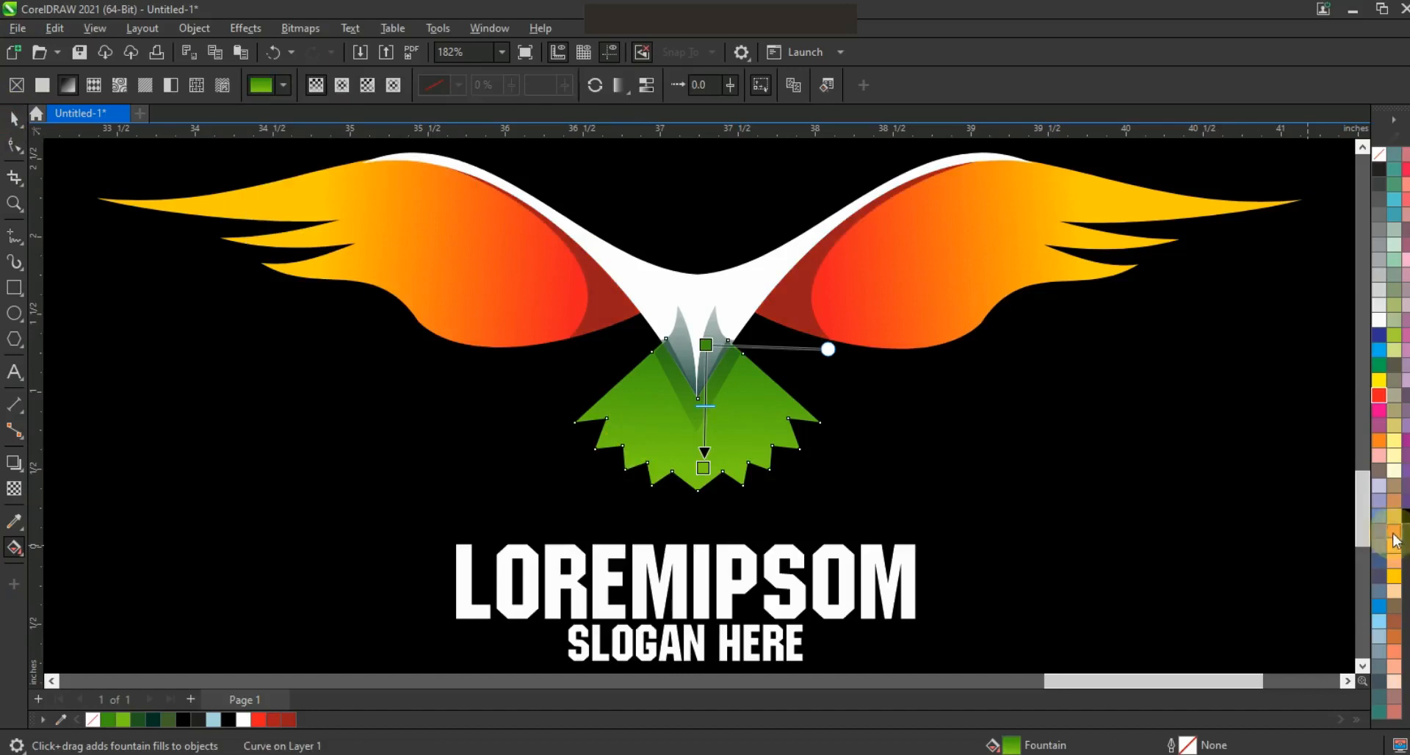
left_click_drag(1380, 395, 706, 346)
left_click_drag(1379, 441, 704, 467)
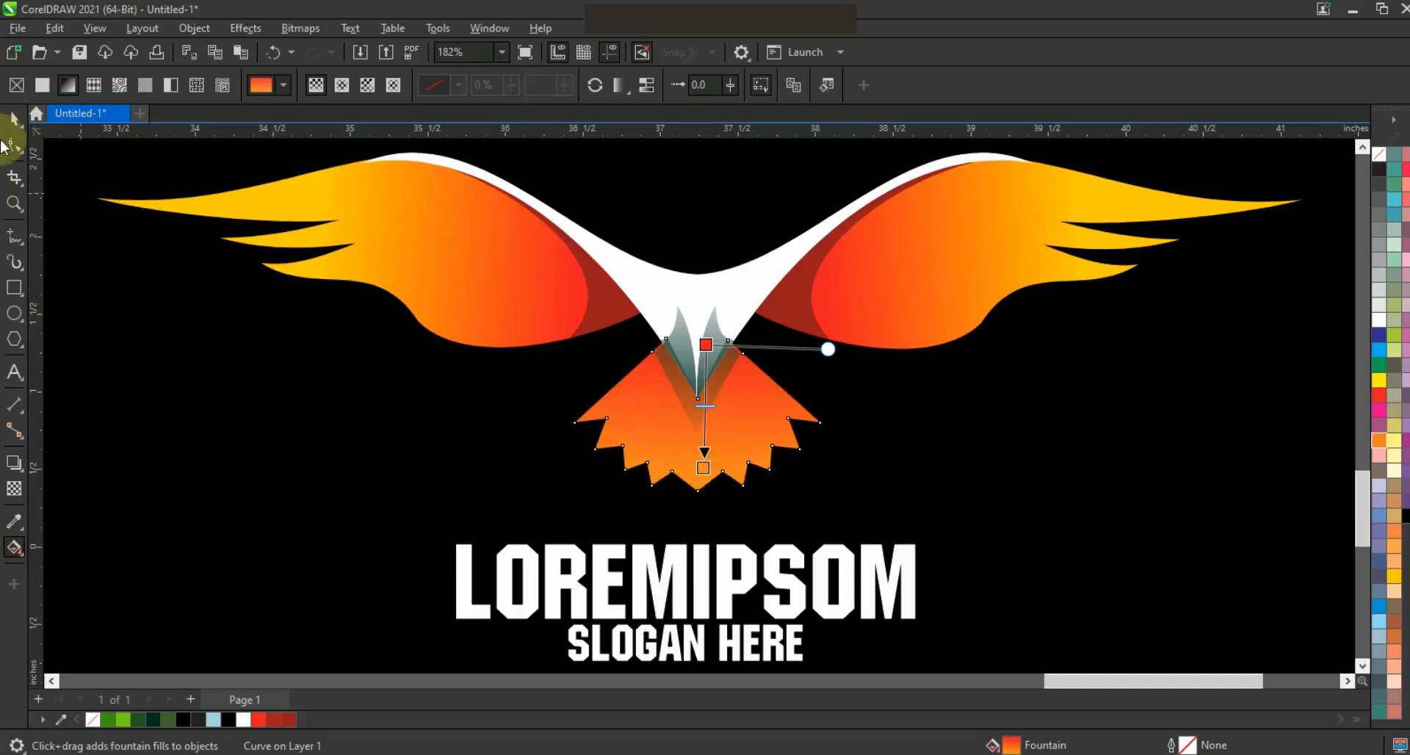
Step: Recolour the two shading shapes on the lower eagle's body and the V band above its tail to dark red C23 M100 Y100 K25
left_click(12, 121)
left_click(675, 329)
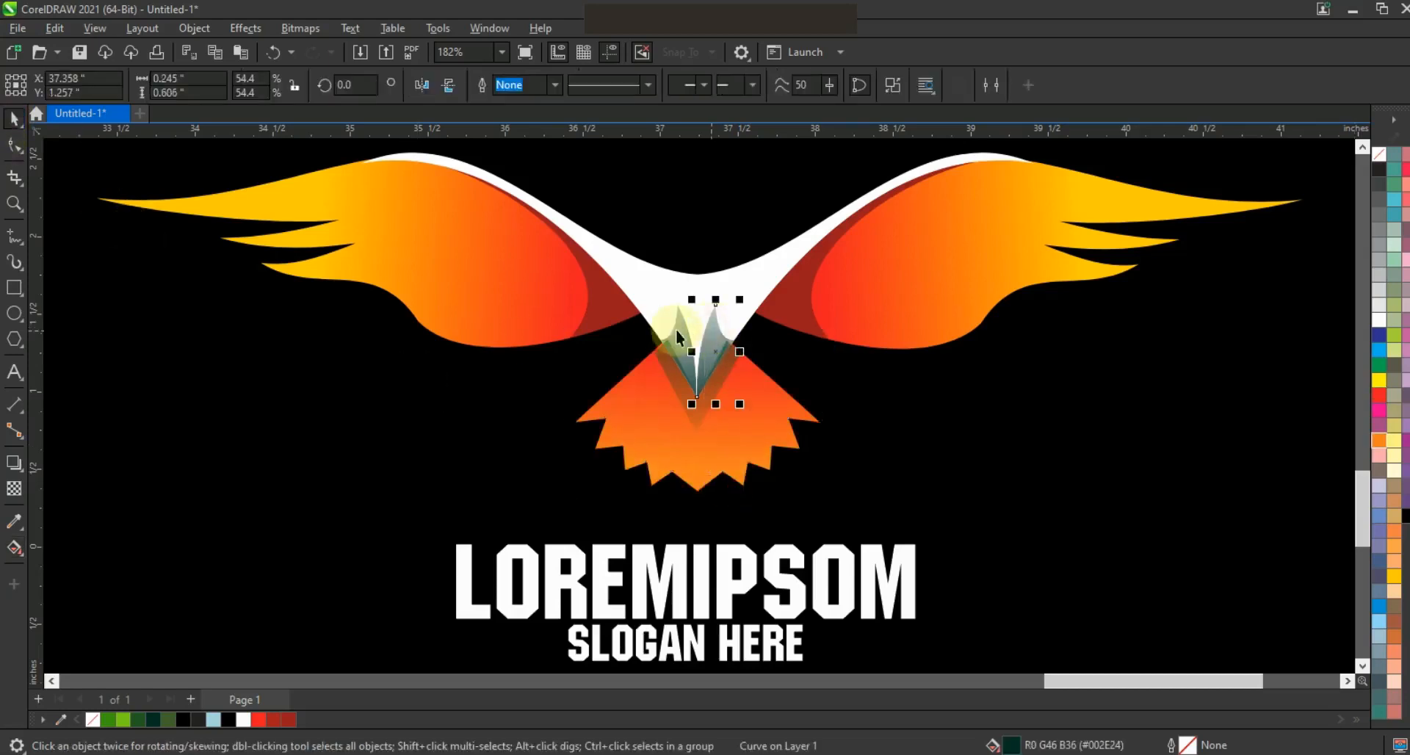
left_click(683, 407, "shift")
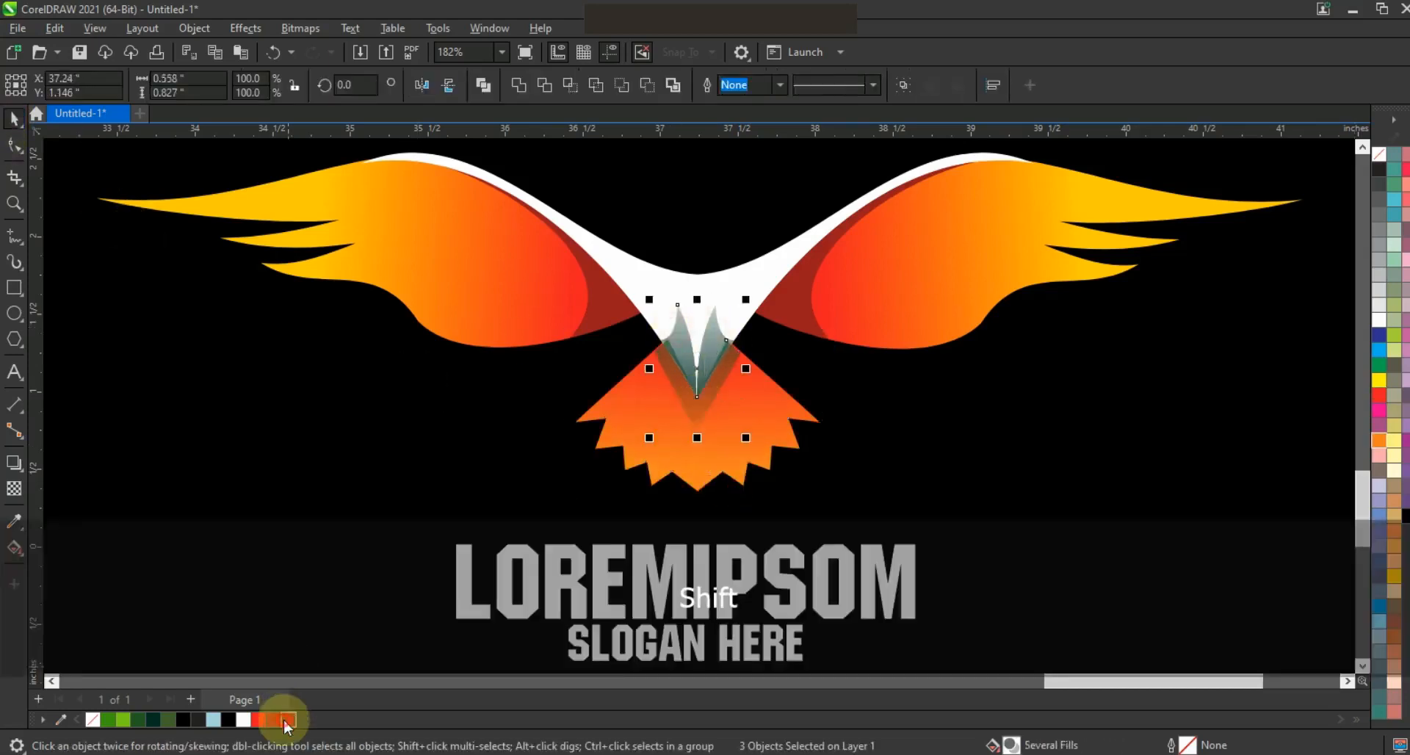
key("F3")
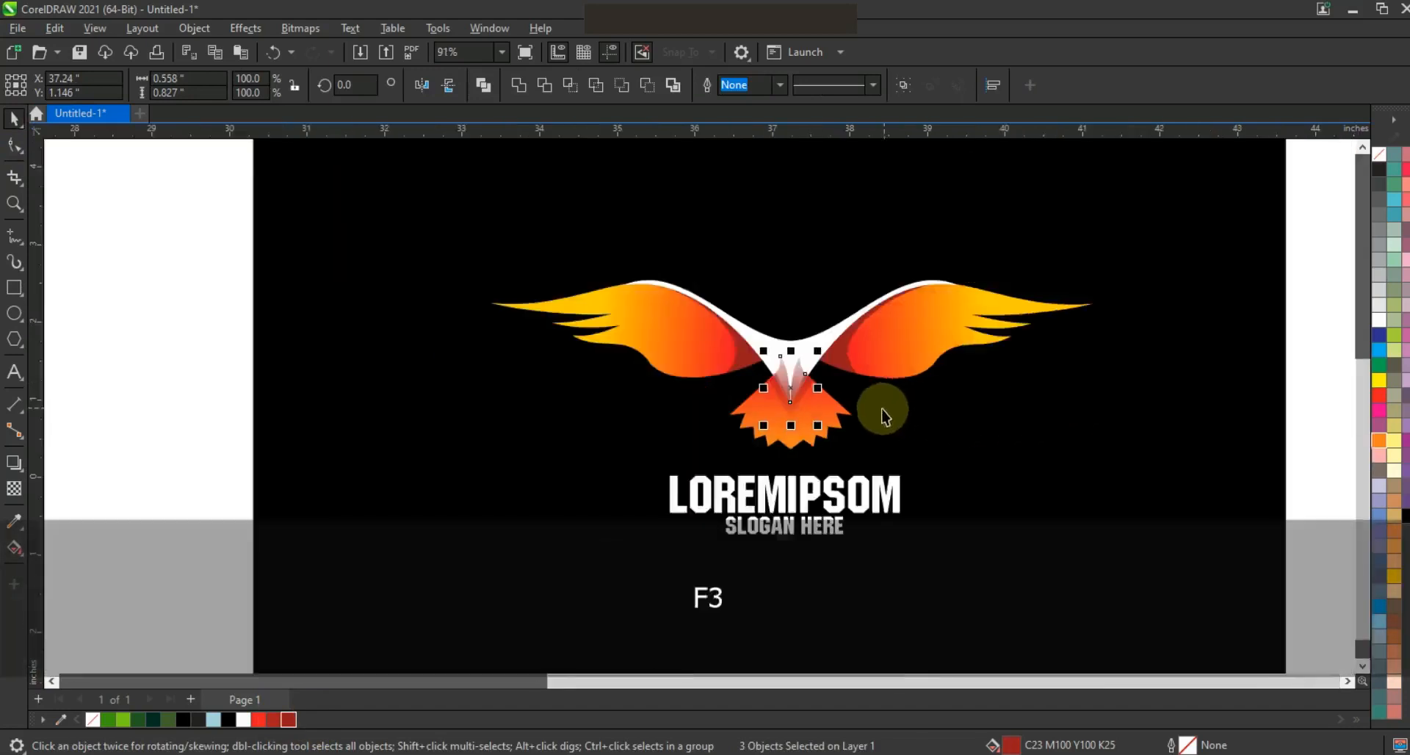
key("Escape")
Step: Enlarge the black background rectangle around both eagle logos to about 15.3 by 13.6 inches
key("F3")
key("F3")
left_click_drag(956, 424, 843, 357)
left_click(1059, 457, "shift")
left_click_drag(1140, 517, 1130, 519)
left_click_drag(1087, 465, 1067, 447)
Step: Select both logos with their background, zoom to them and check the result in full-screen preview
left_click_drag(1190, 522, 777, 196)
key("shift+F2")
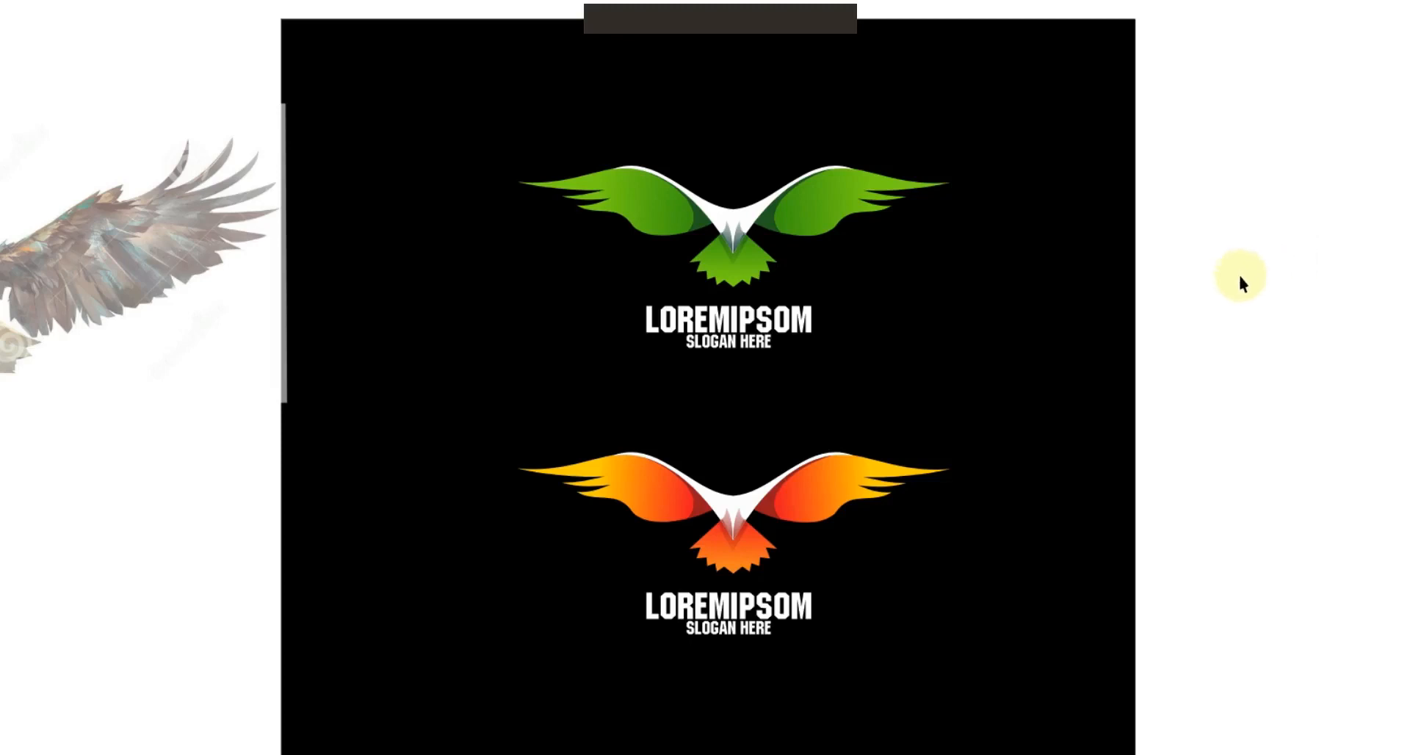
left_click(1240, 276)
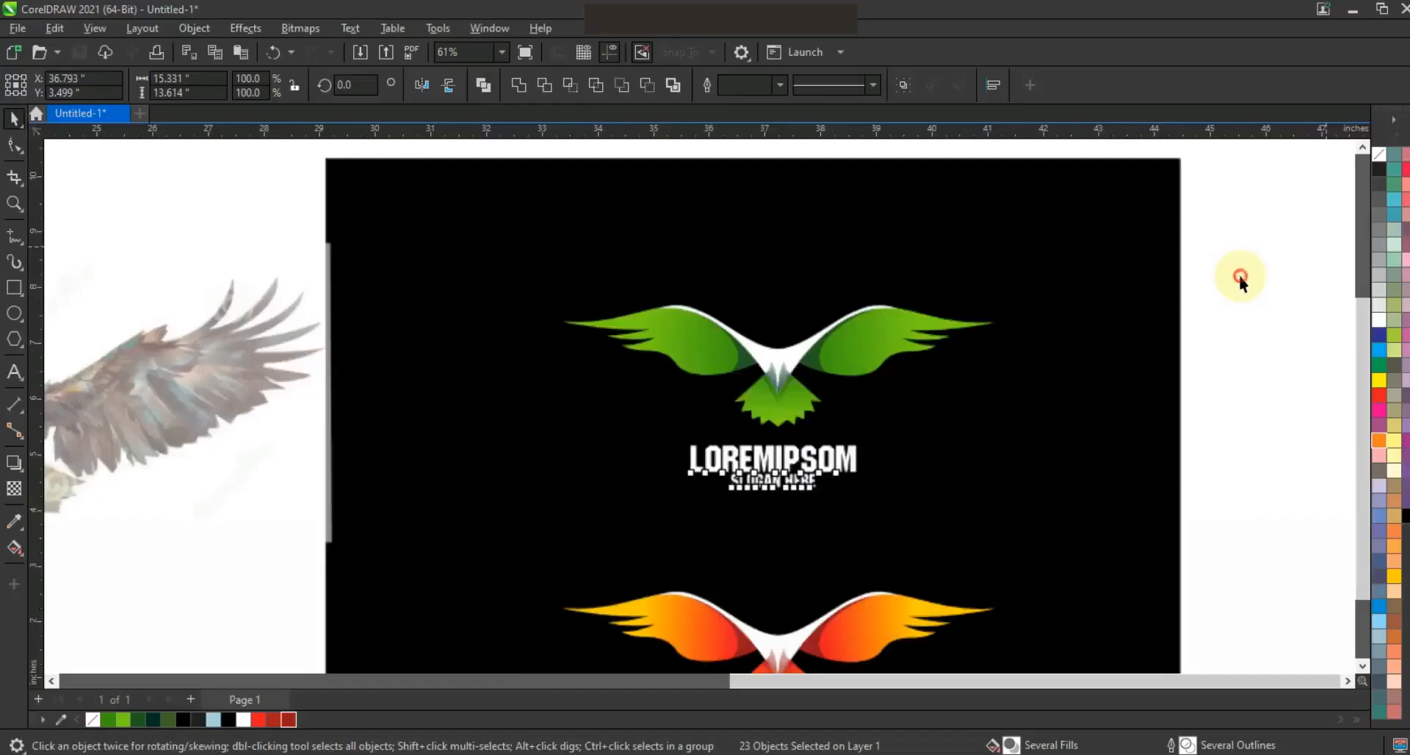